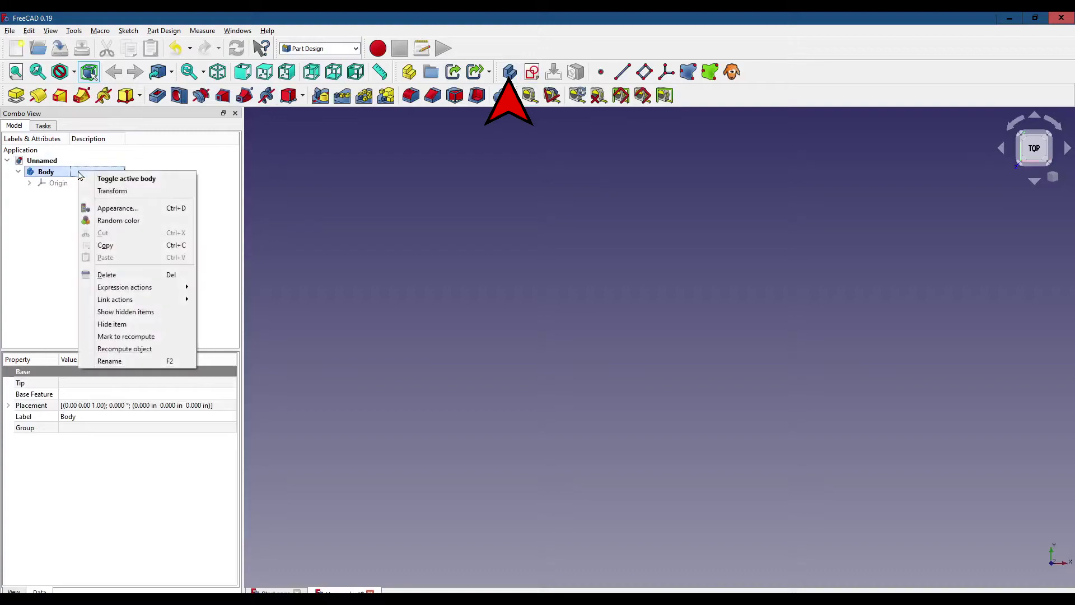
Rename the body as Shaft Body
{"action": "left_click", "coordinate": [151, 361]}
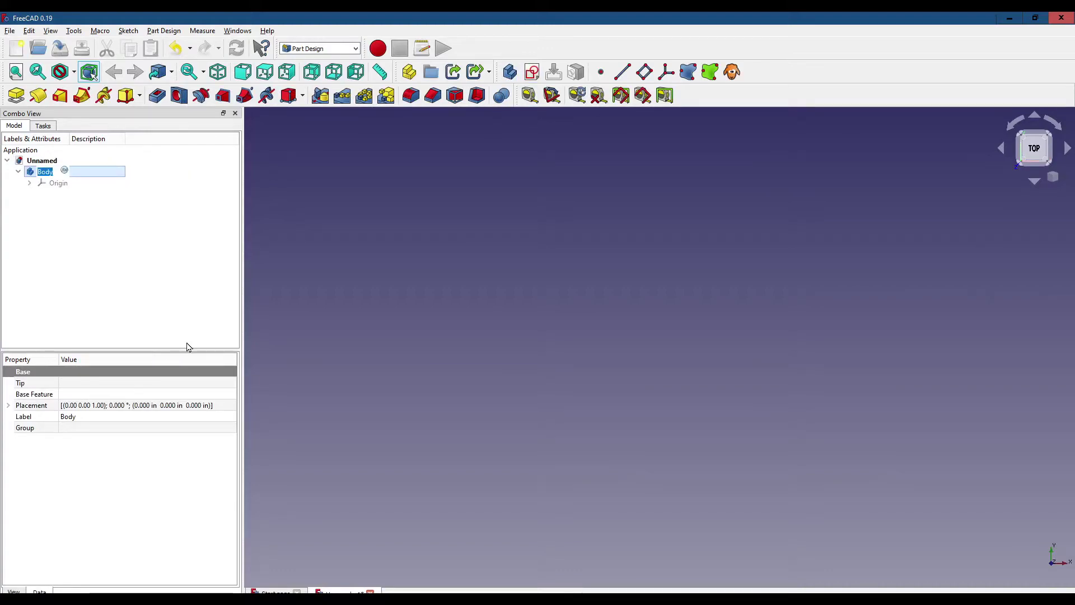
{"action": "type", "text": "Shaft Body"}
{"action": "key", "text": "Return"}
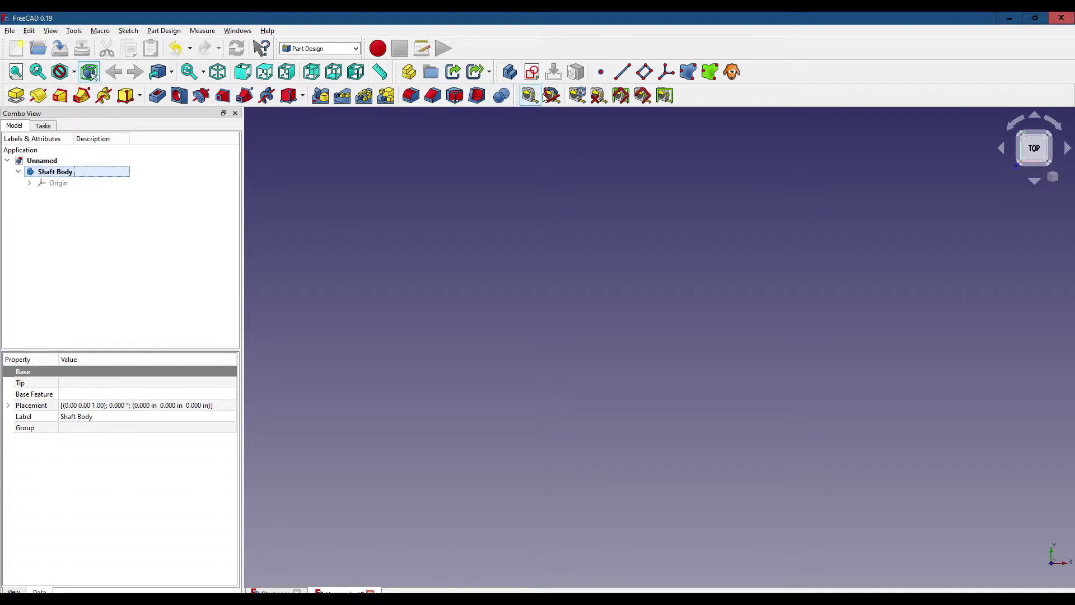
Create a sketch on the YZ plane and draw a circle about 1.31 in in diameter centred on the origin
{"action": "left_click", "coordinate": [532, 73]}
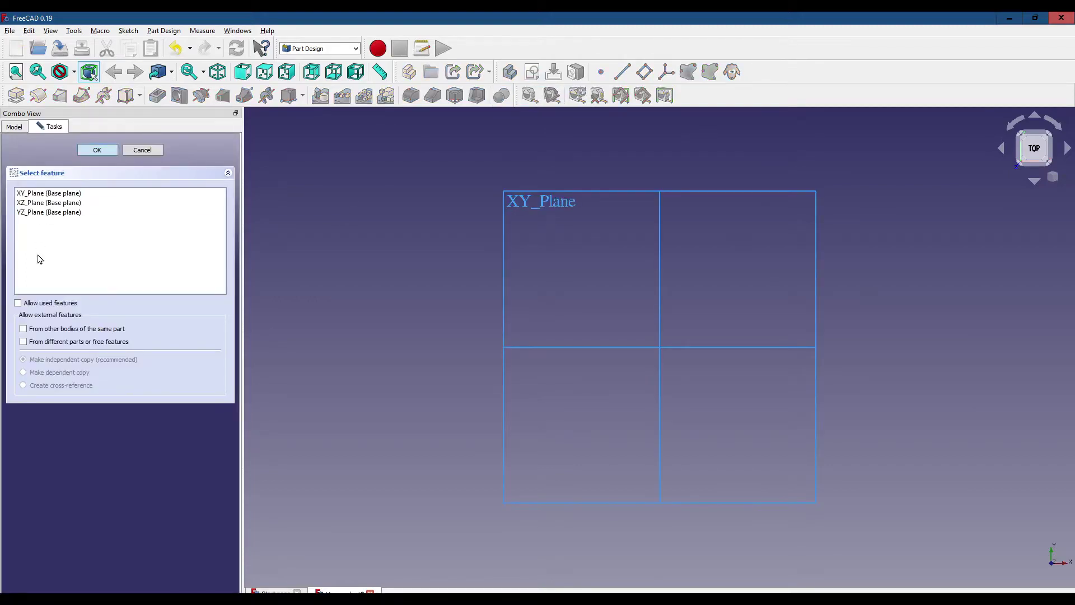
{"action": "left_click", "coordinate": [50, 213]}
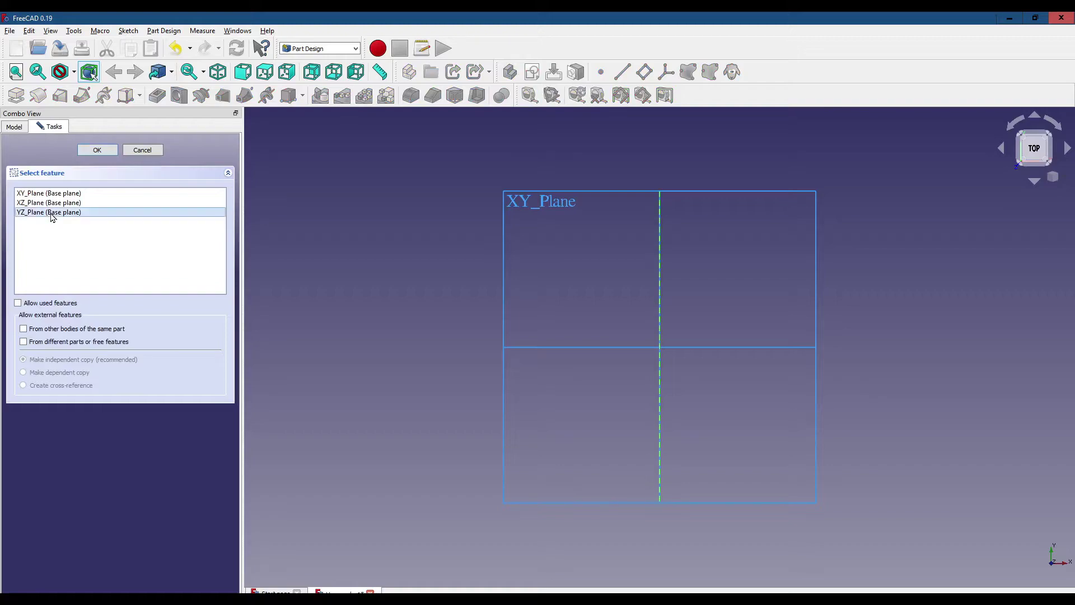
{"action": "left_click", "coordinate": [100, 150]}
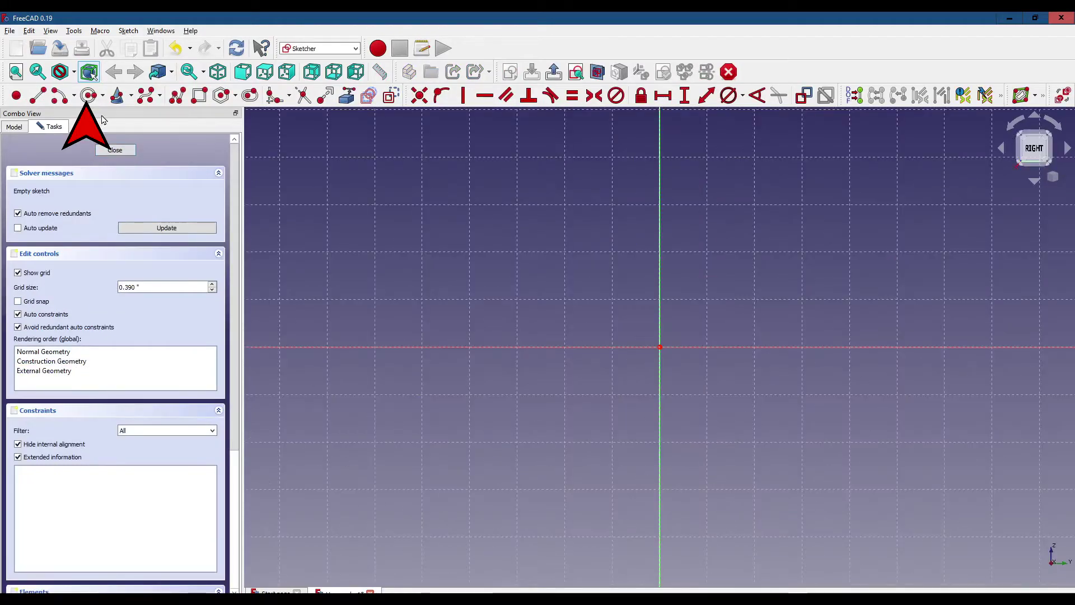
{"action": "left_click", "coordinate": [88, 97]}
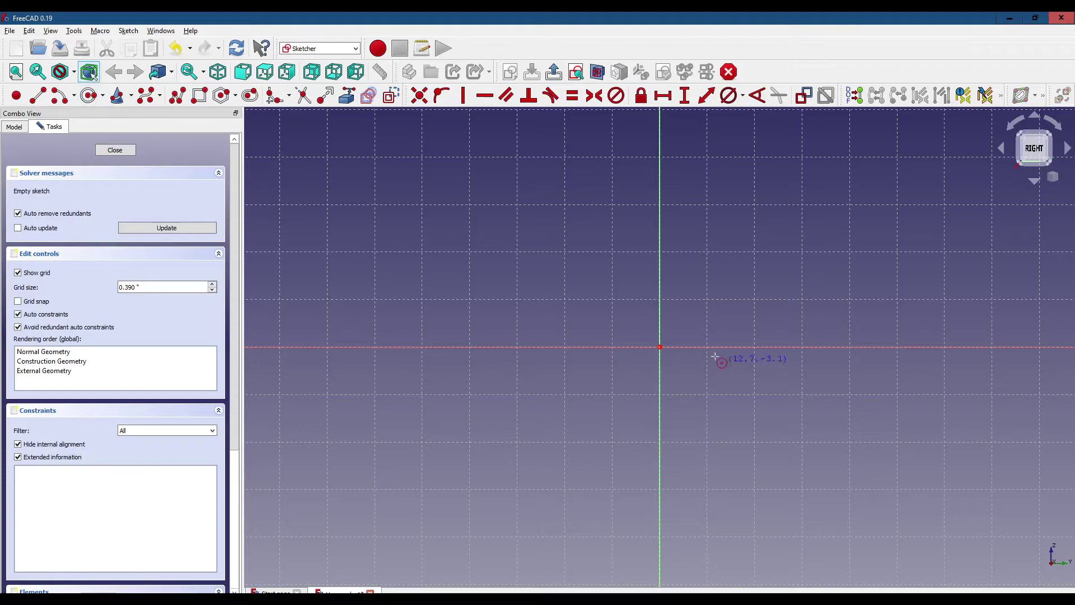
{"action": "left_click", "coordinate": [660, 346]}
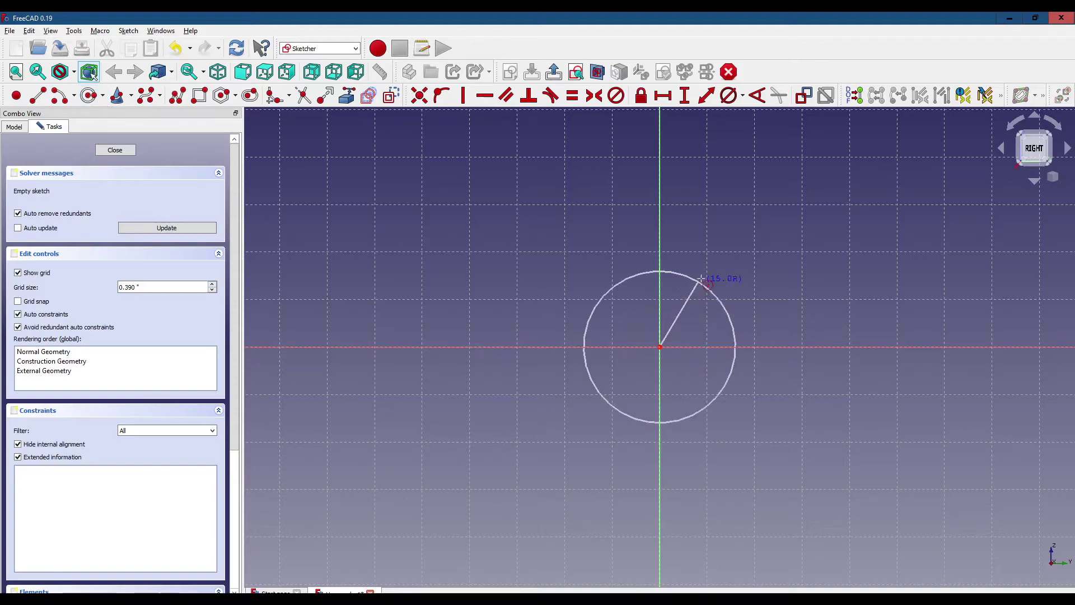
{"action": "left_click", "coordinate": [706, 282]}
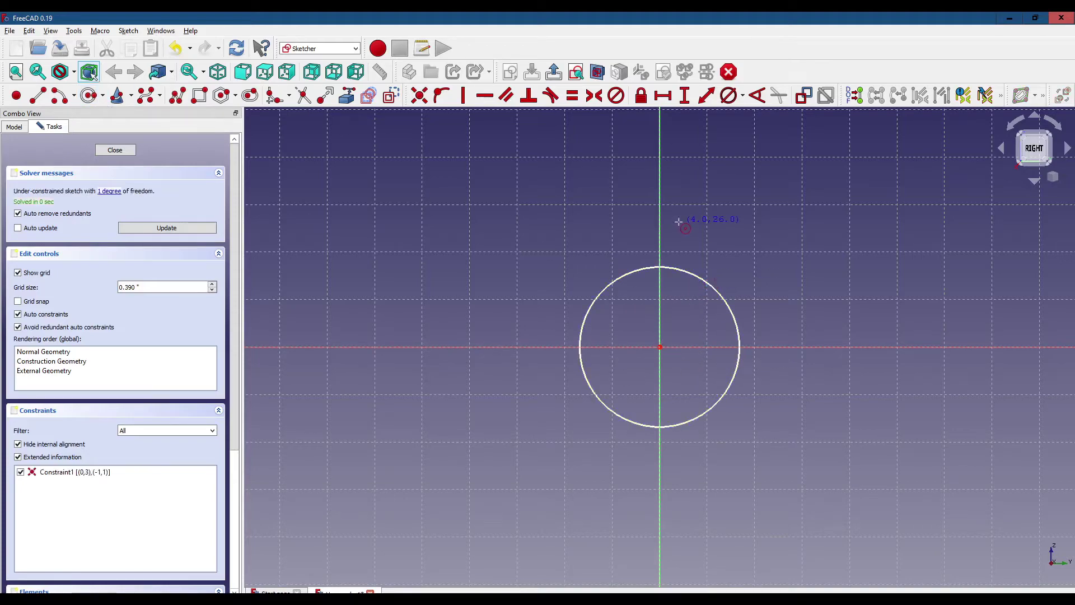
Constrain the circle's diameter to 1 in and close the sketch
{"action": "left_click", "coordinate": [689, 271]}
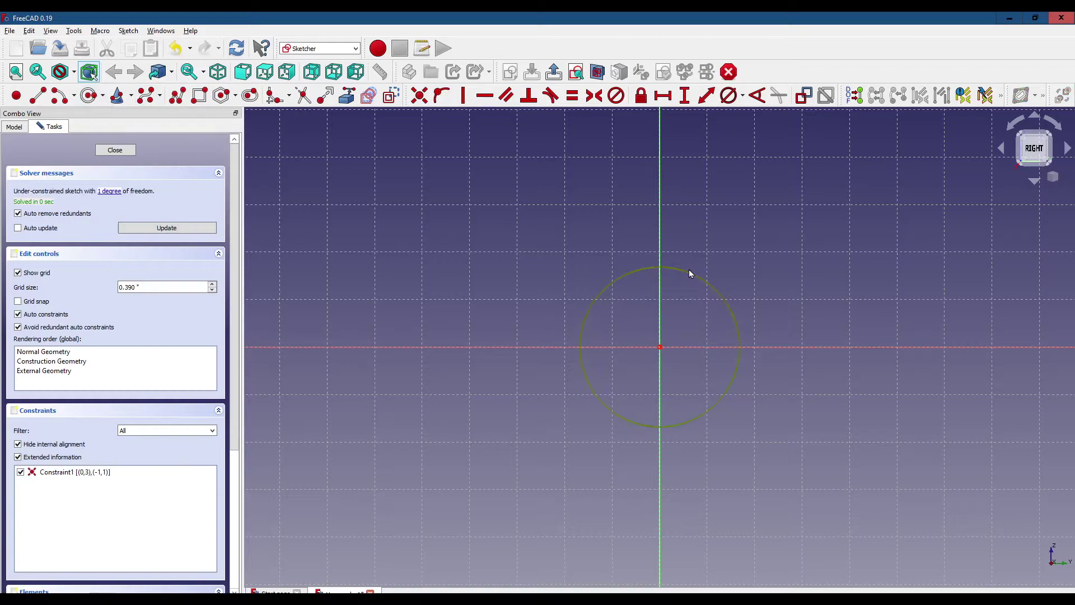
{"action": "left_click", "coordinate": [734, 102]}
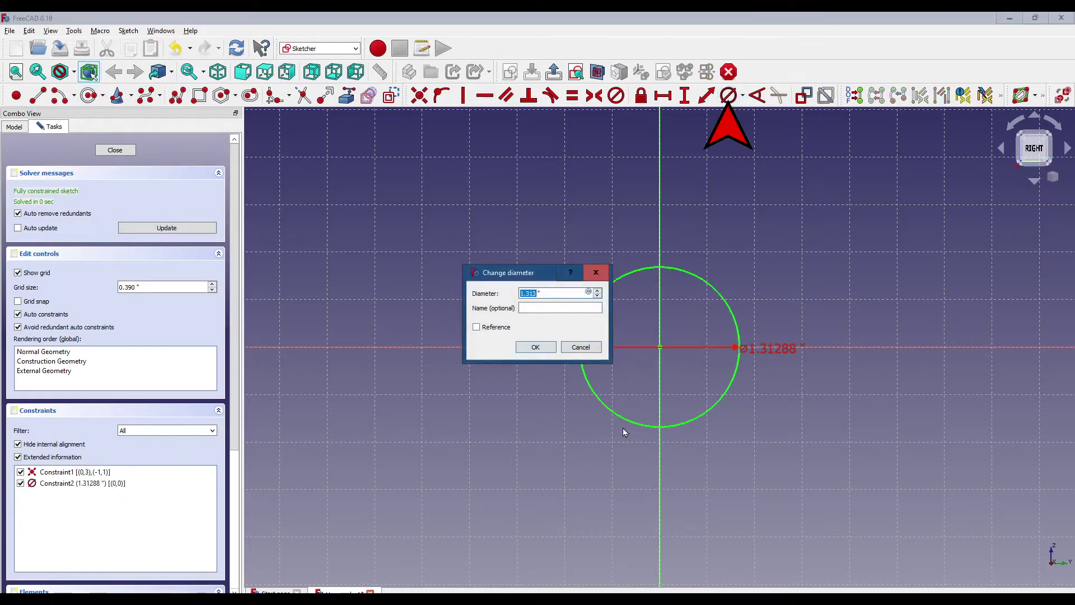
{"action": "type", "text": "1"}
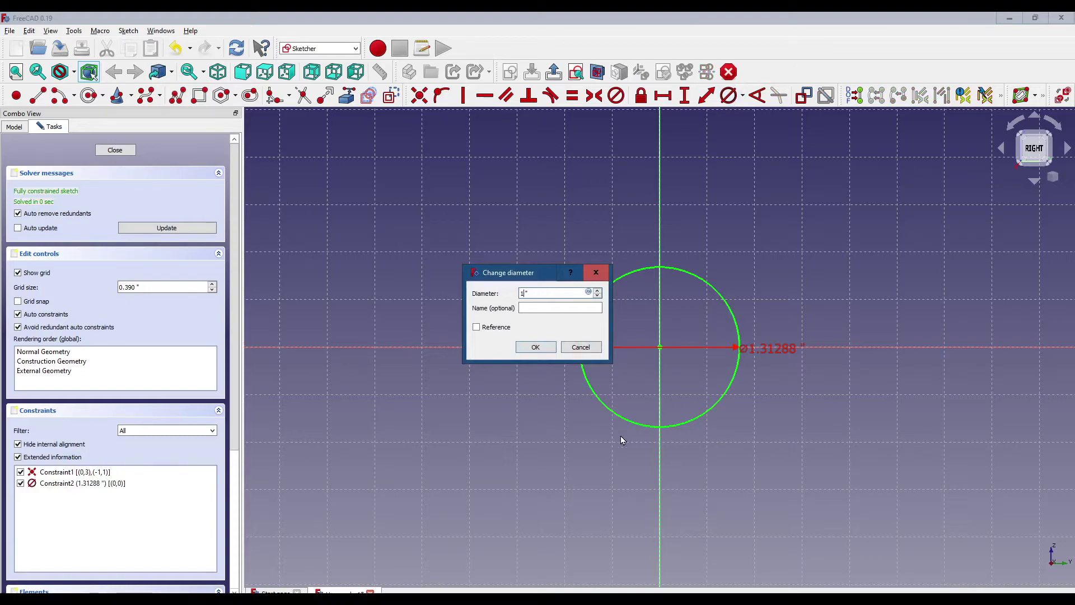
{"action": "left_click", "coordinate": [535, 347]}
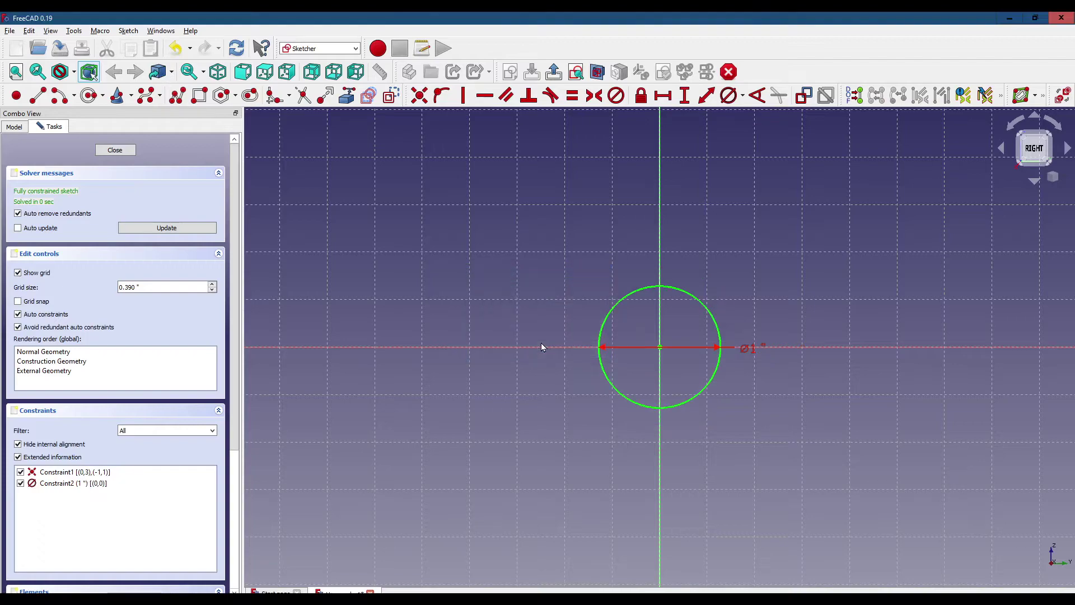
{"action": "left_click", "coordinate": [114, 150]}
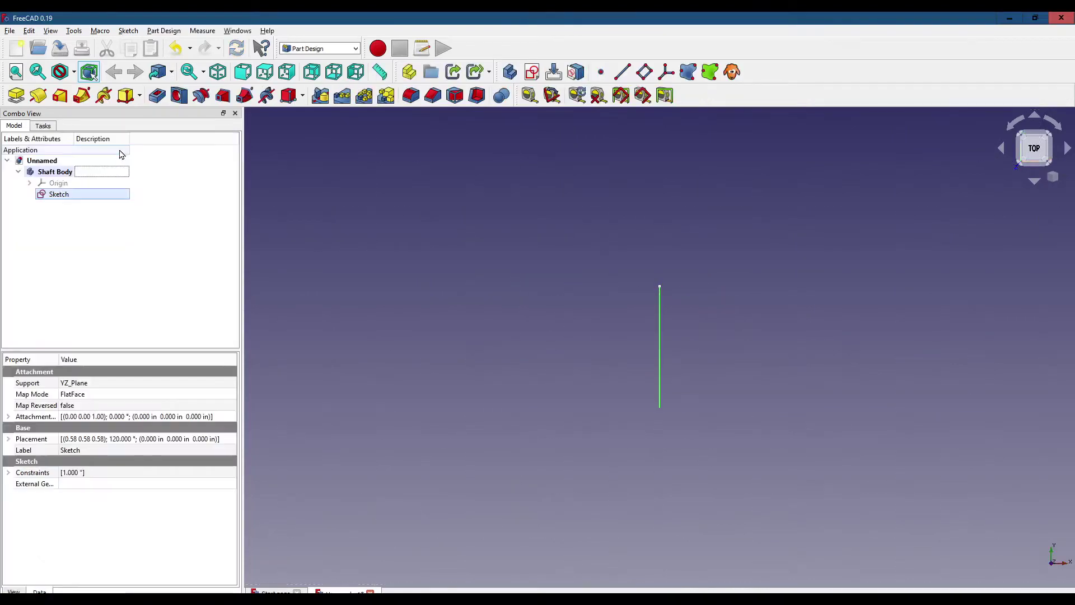
Rename the circle's sketch as Shaft Sketch
{"action": "right_click", "coordinate": [70, 197]}
{"action": "left_click", "coordinate": [207, 396]}
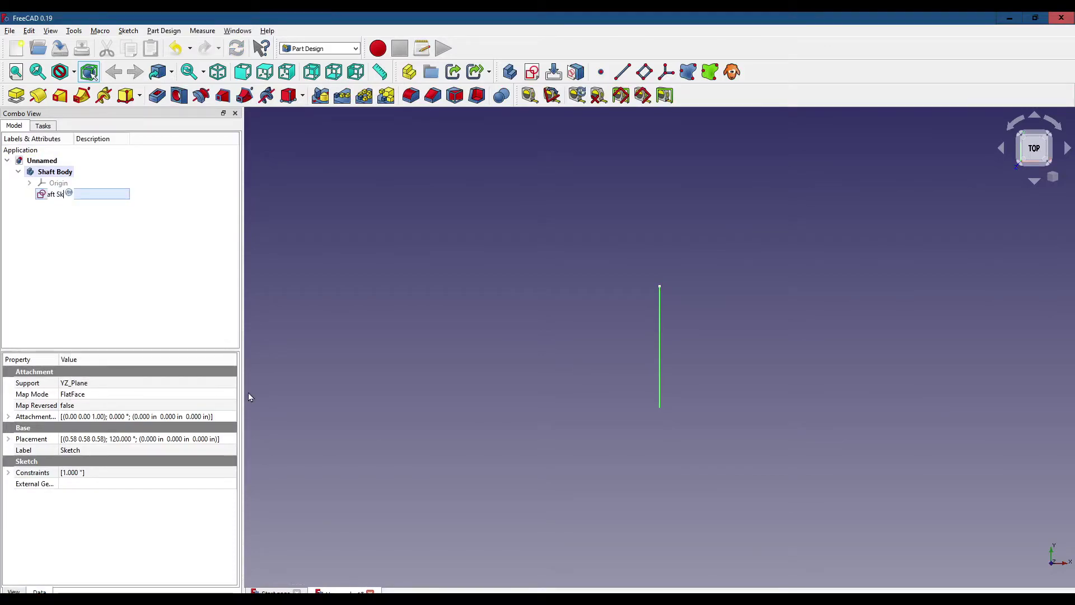
{"action": "type", "text": "Shaft Sketch"}
{"action": "key", "text": "Return"}
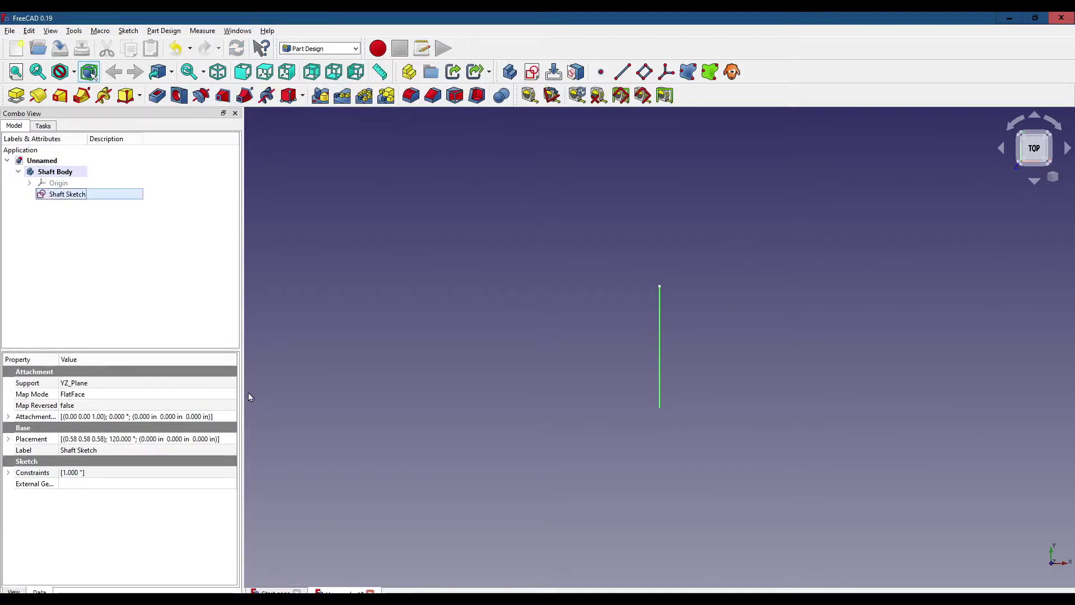
Pad the shaft sketch to a length of 4 in
{"action": "left_click", "coordinate": [16, 97]}
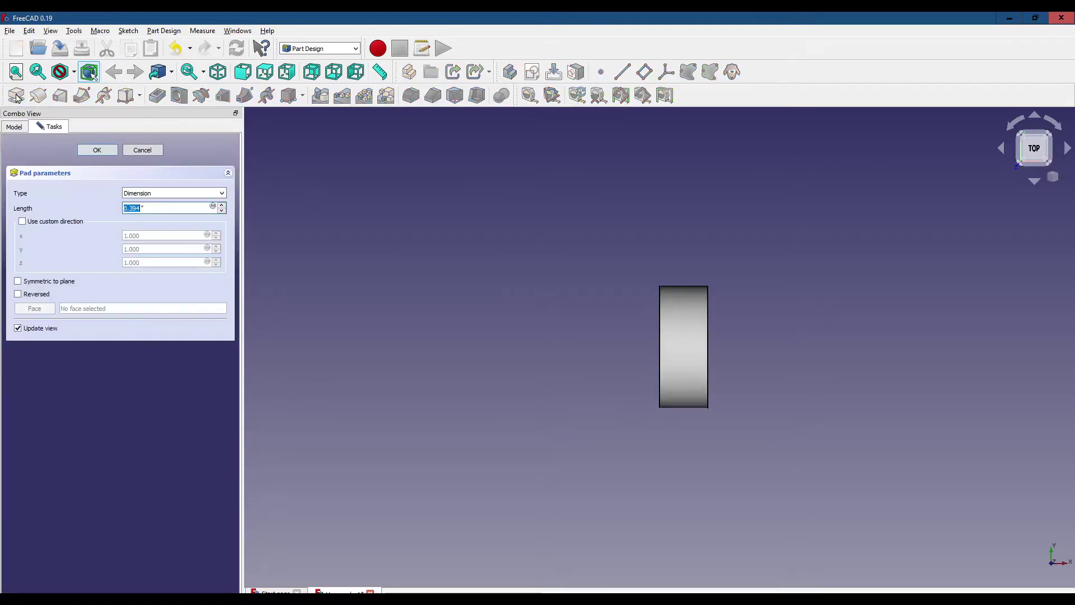
{"action": "left_click_drag", "start_coordinate": [199, 209], "coordinate": [79, 206]}
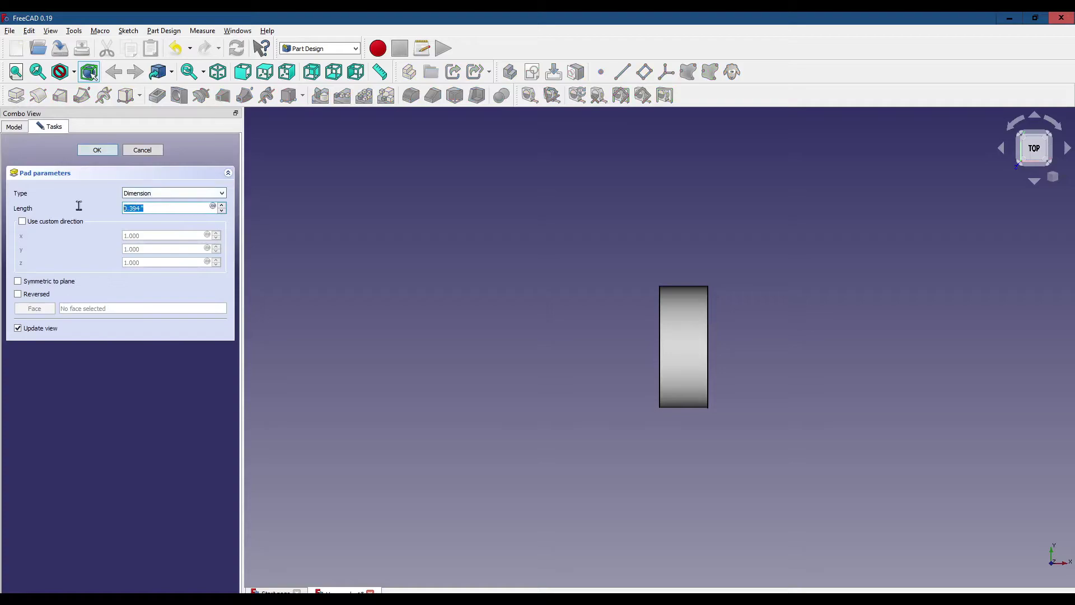
{"action": "type", "text": "4"}
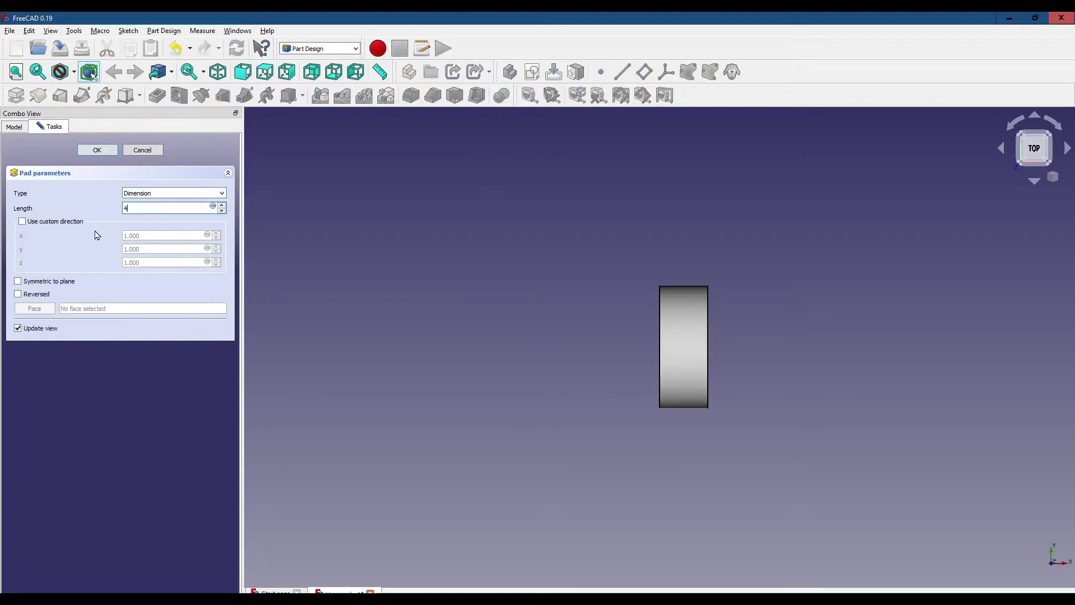
{"action": "left_click", "coordinate": [97, 150]}
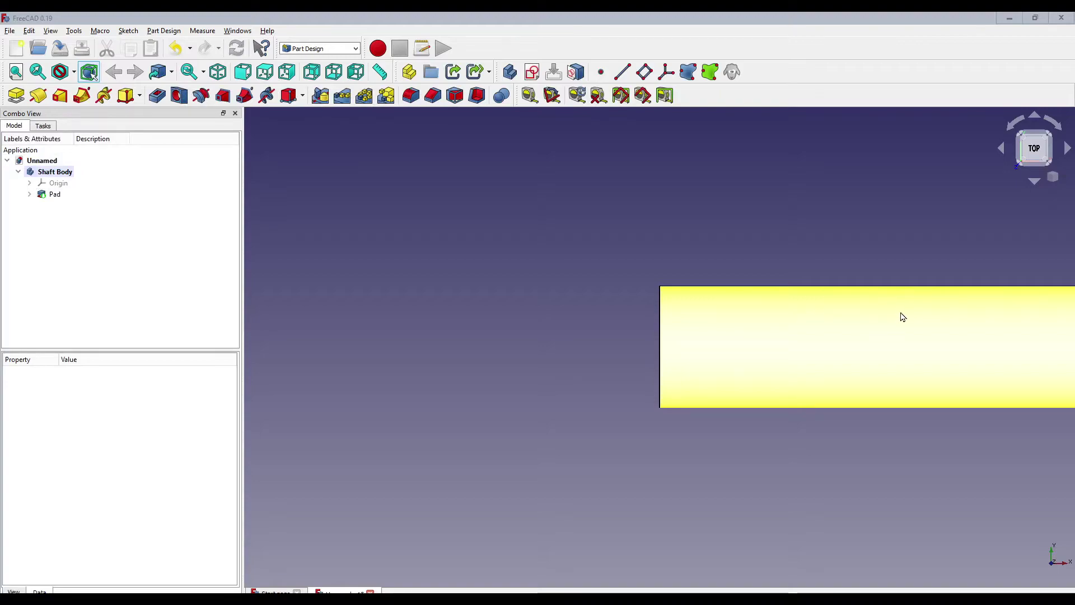
Chamfer both ends of the shaft by selecting its cylindrical face, using equal distance and a size of 0.1 in
{"action": "right_click_drag", "start_coordinate": [902, 314], "coordinate": [665, 291], "text": "ctrl"}
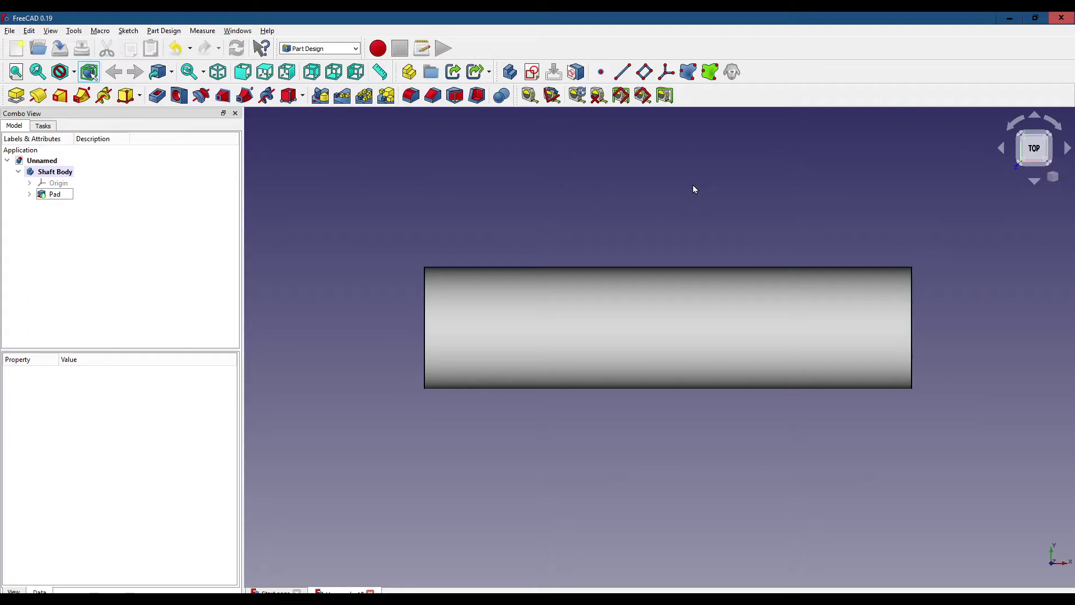
{"action": "left_click", "coordinate": [688, 308]}
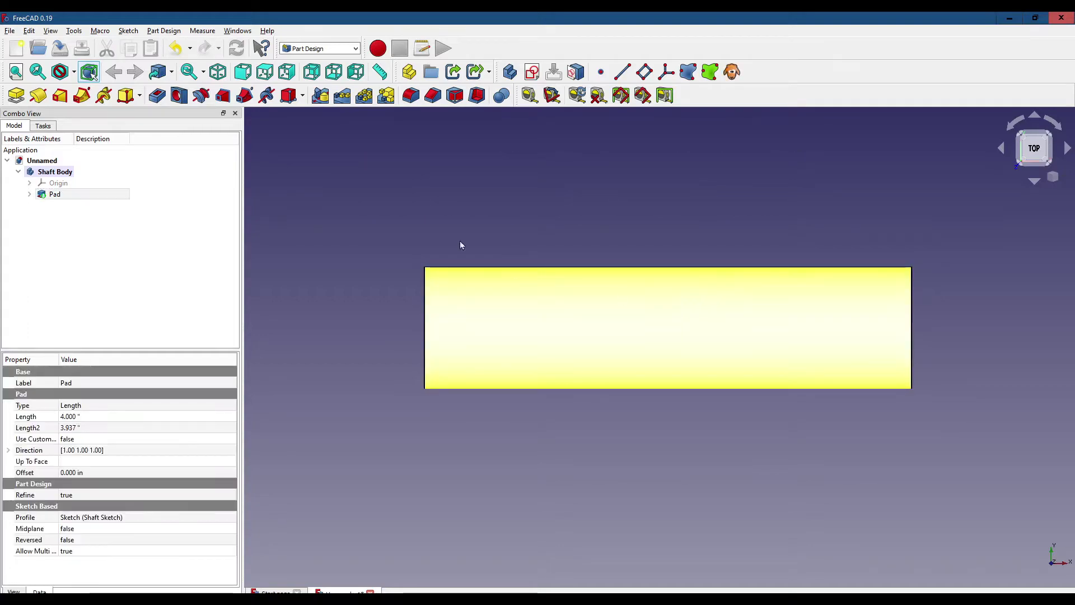
{"action": "left_click", "coordinate": [433, 96]}
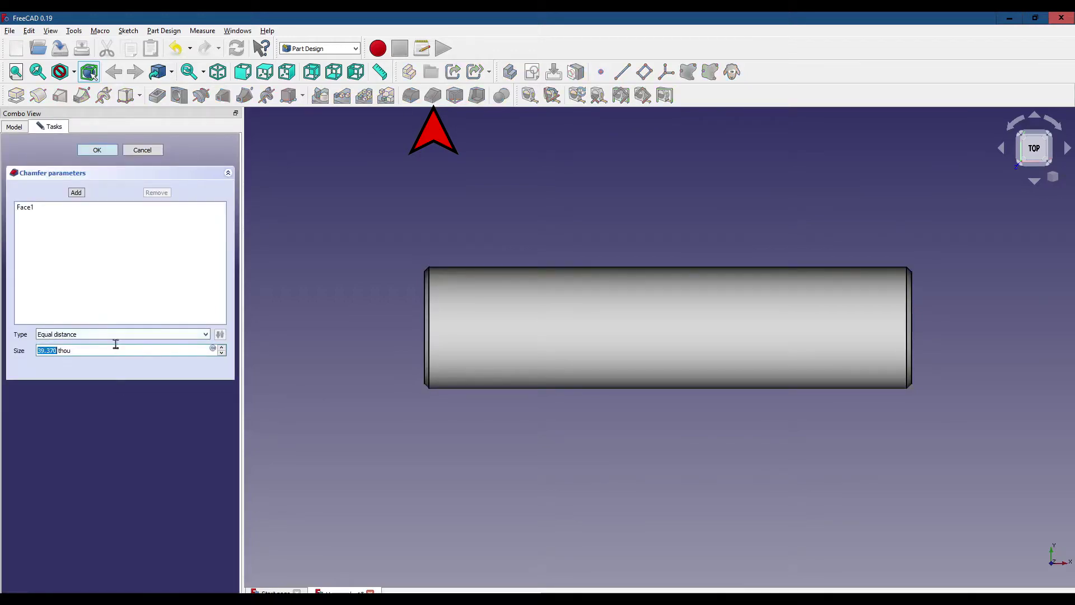
{"action": "left_click", "coordinate": [137, 355]}
{"action": "key", "text": "ctrl+a"}
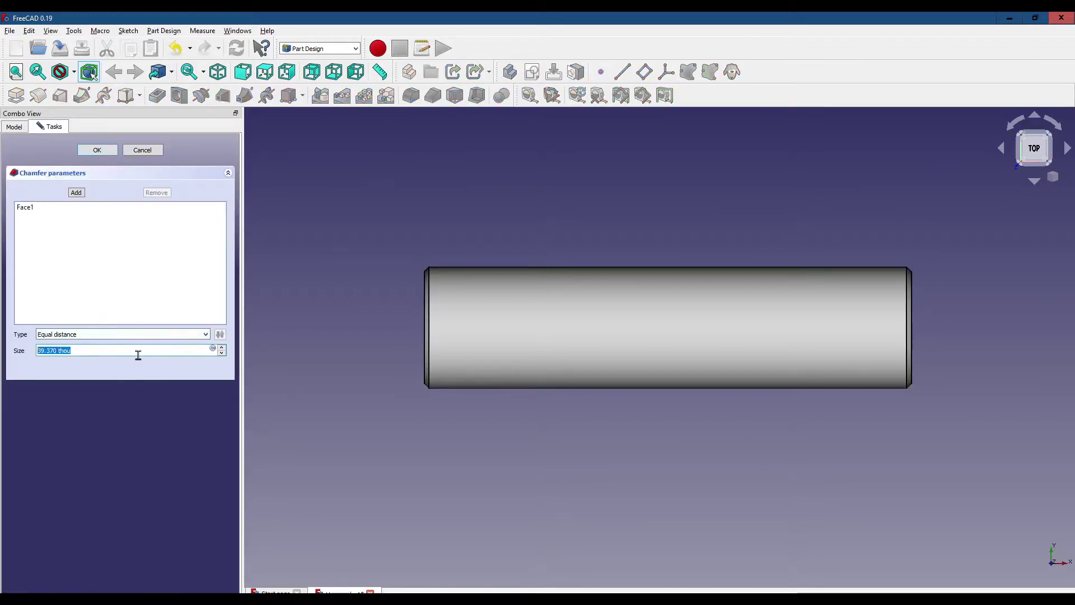
{"action": "type", "text": "0.1"}
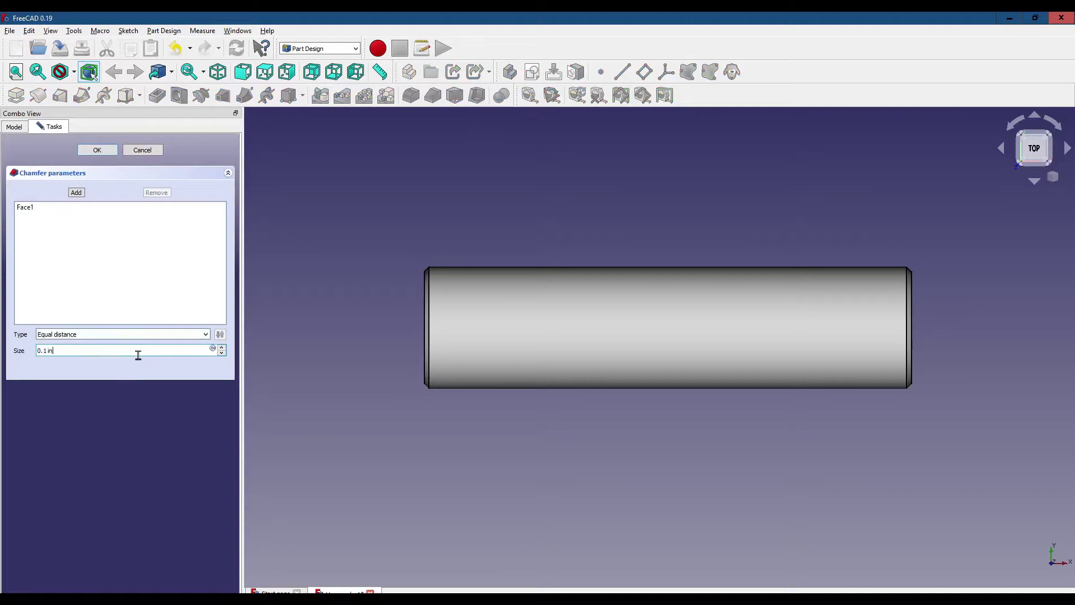
{"action": "type", "text": " in"}
{"action": "key", "text": "Return"}
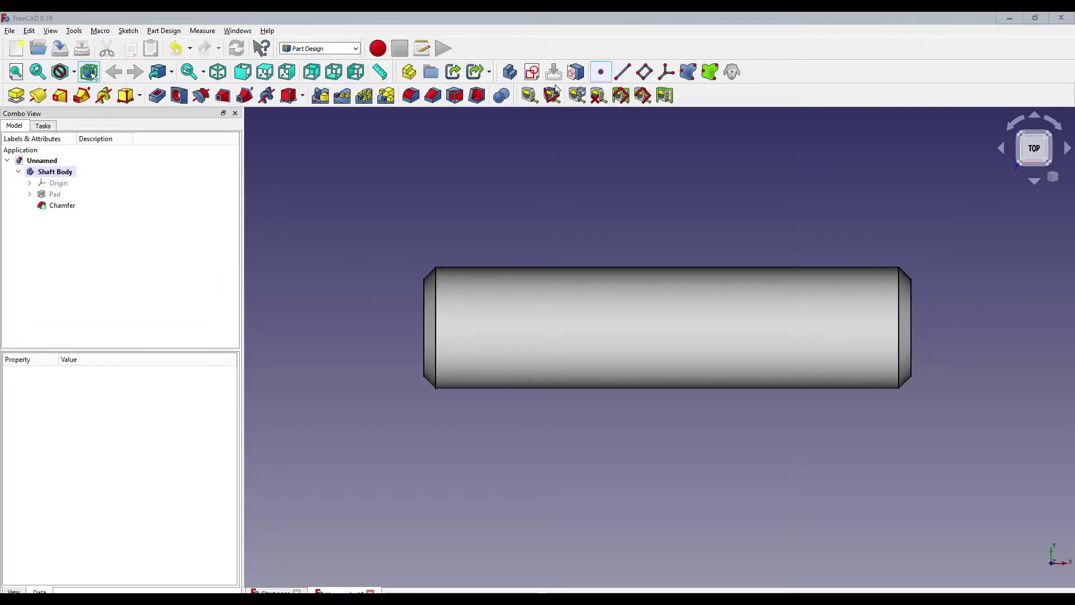
Start a new sketch on the XY plane of the shaft body
{"action": "left_click", "coordinate": [532, 73]}
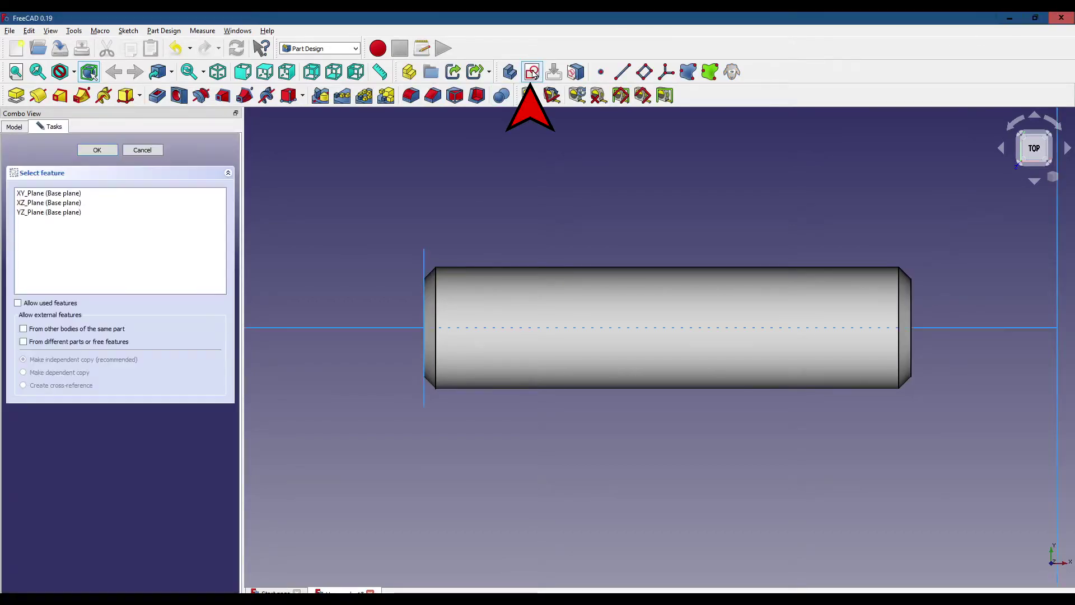
{"action": "left_click", "coordinate": [63, 193]}
{"action": "left_click", "coordinate": [102, 151]}
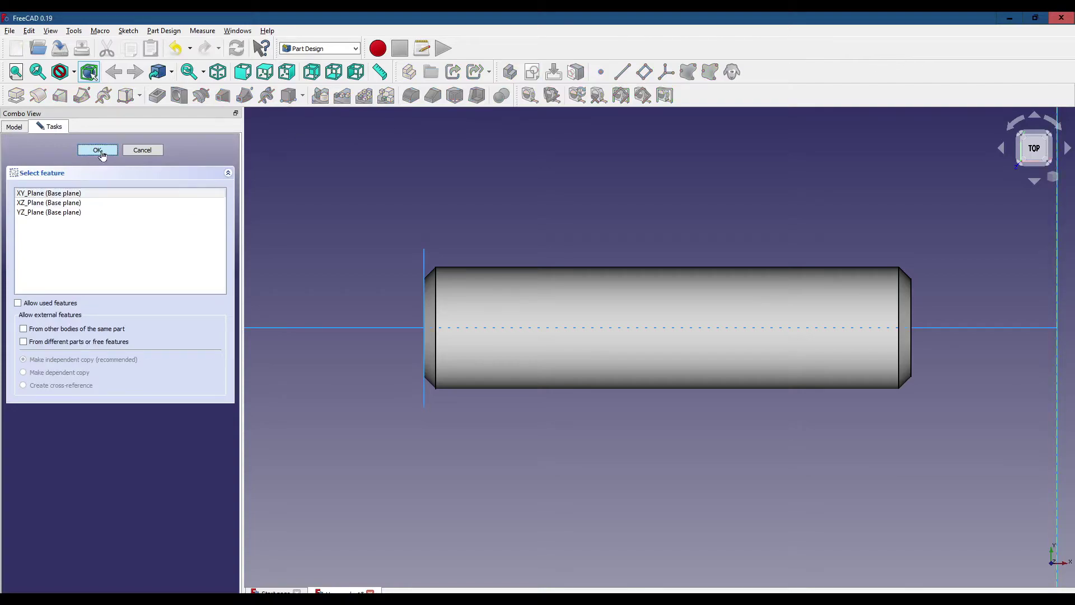
Draw a closed trapezoid polyline off the shaft's origin end, with horizontal edges about 7.6 mm long at the top and 3.6 mm at the bottom
{"action": "scroll", "coordinate": [388, 270], "scroll_direction": "up", "scroll_amount": 4}
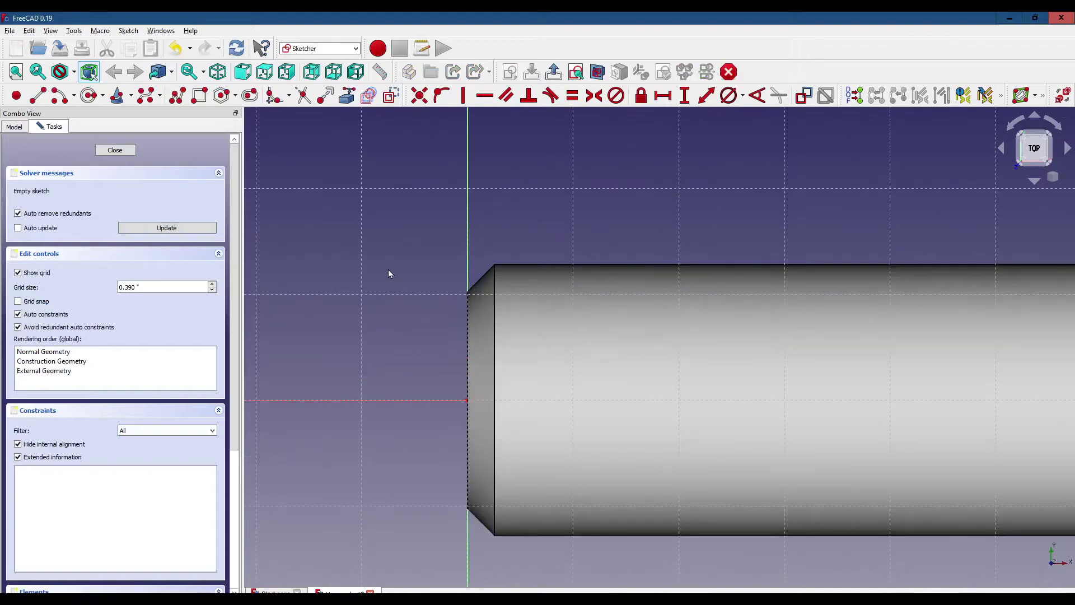
{"action": "middle_click_drag", "start_coordinate": [436, 288], "coordinate": [462, 278]}
{"action": "right_click_drag", "start_coordinate": [462, 279], "coordinate": [546, 280]}
{"action": "left_click", "coordinate": [461, 225]}
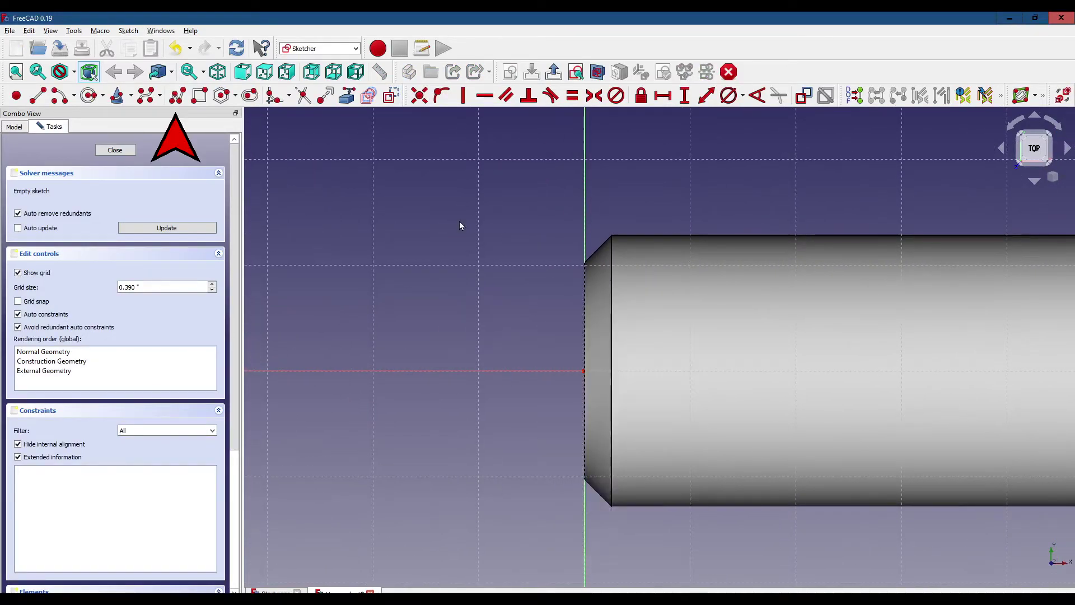
{"action": "left_click", "coordinate": [177, 96]}
{"action": "left_click", "coordinate": [424, 188]}
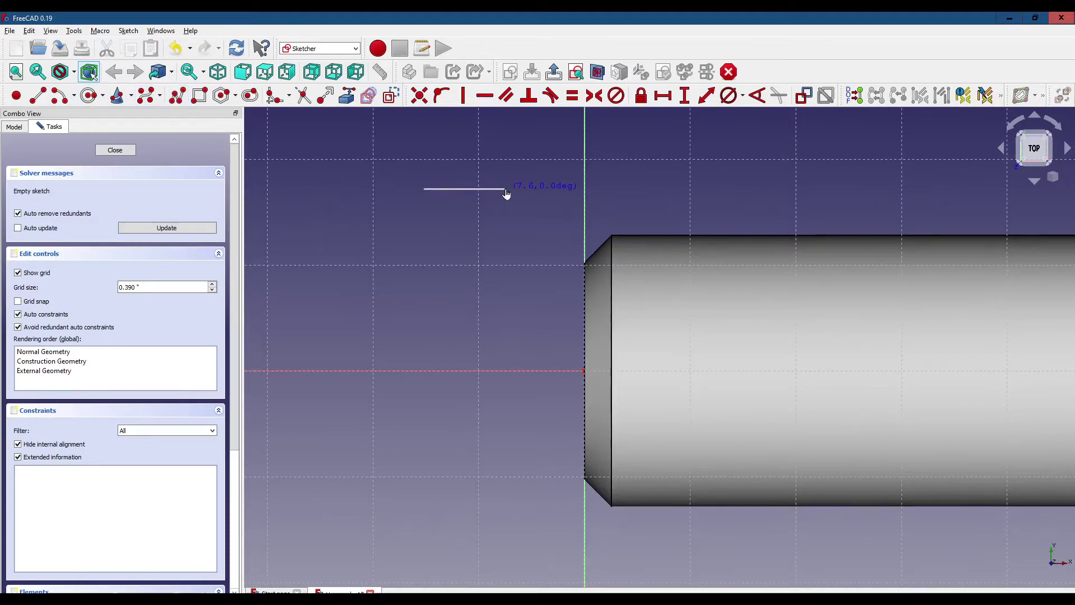
{"action": "left_click", "coordinate": [506, 188]}
{"action": "left_click", "coordinate": [477, 248]}
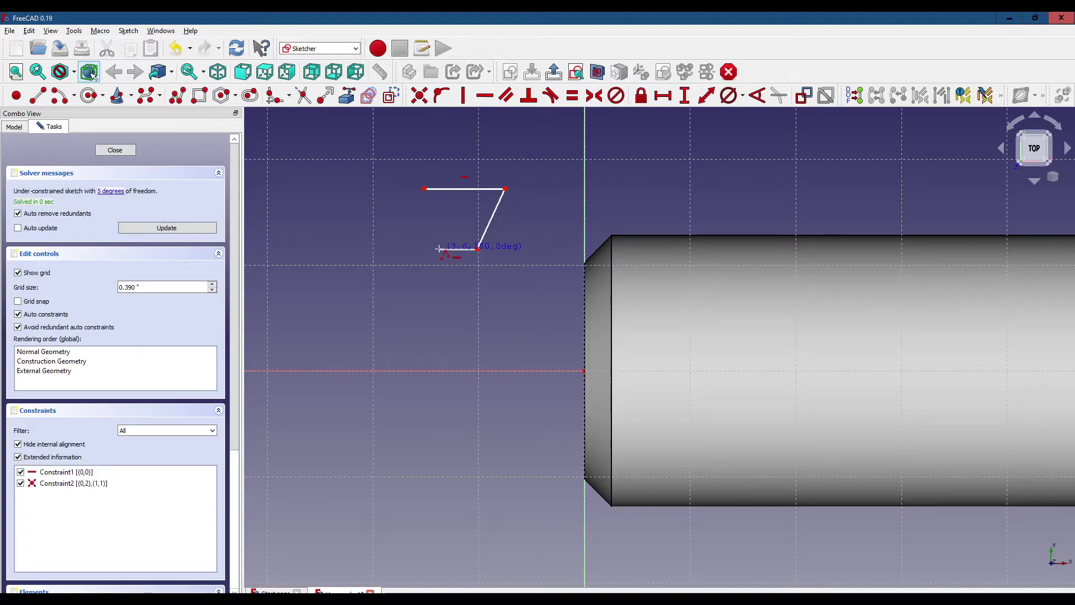
{"action": "left_click", "coordinate": [441, 248]}
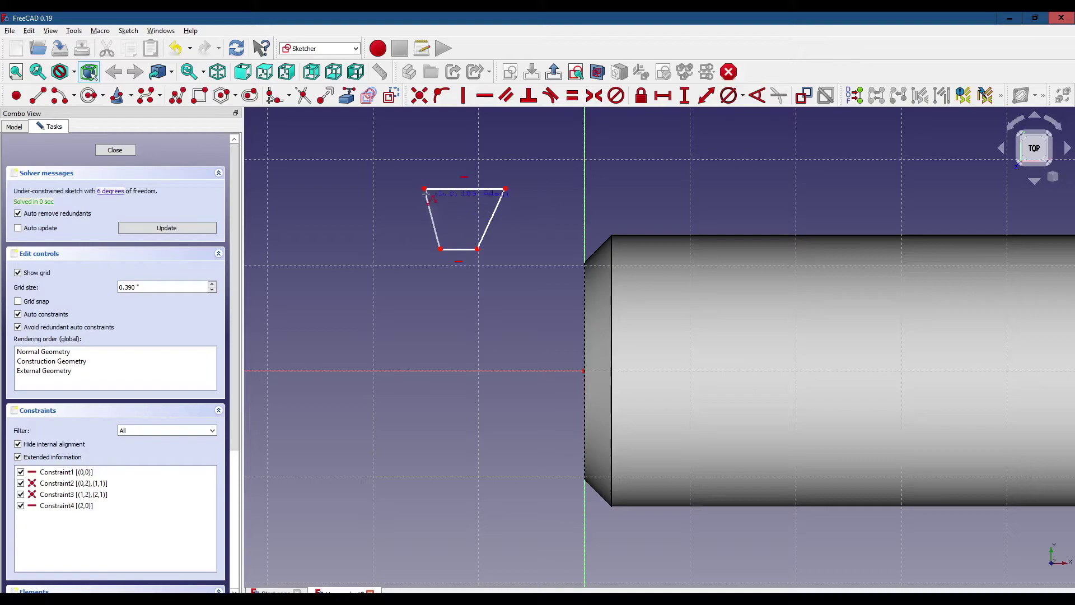
{"action": "left_click", "coordinate": [424, 189]}
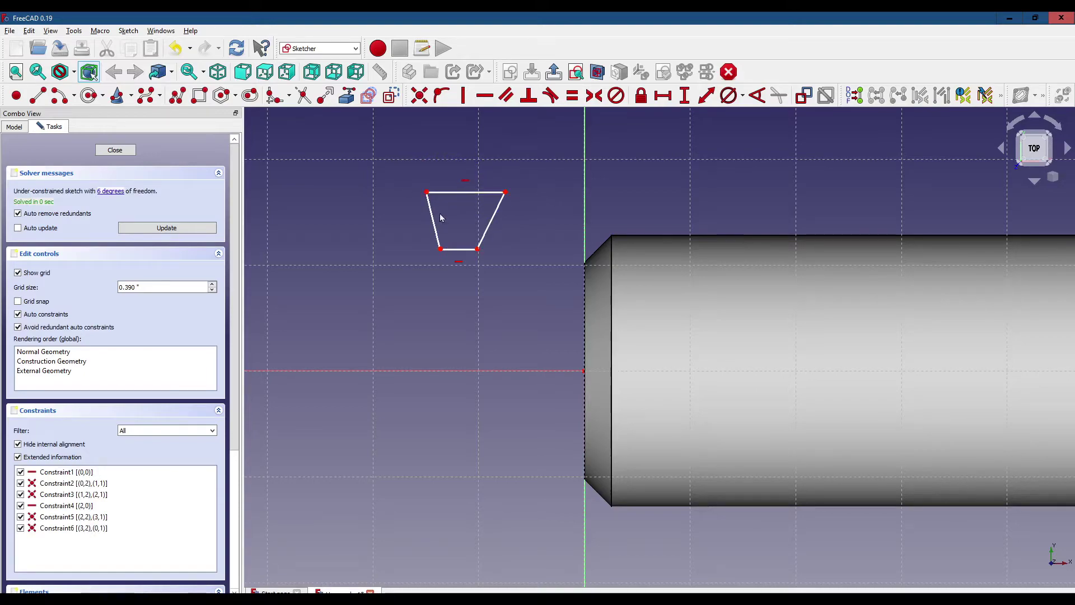
Constrain the trapezoid's two slanted sides to equal length
{"action": "left_click", "coordinate": [434, 235]}
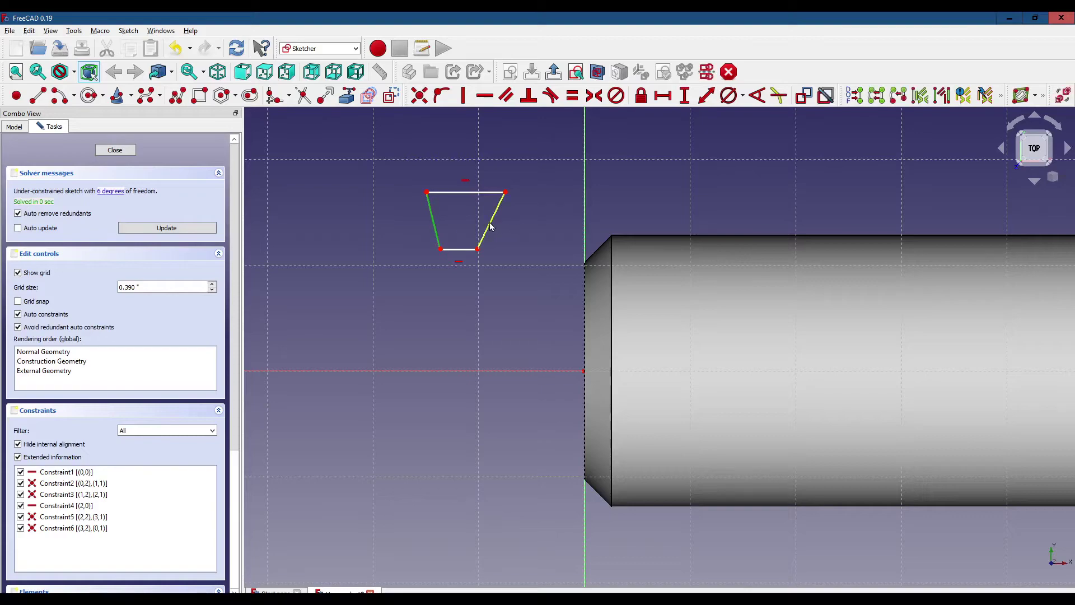
{"action": "left_click", "coordinate": [490, 224]}
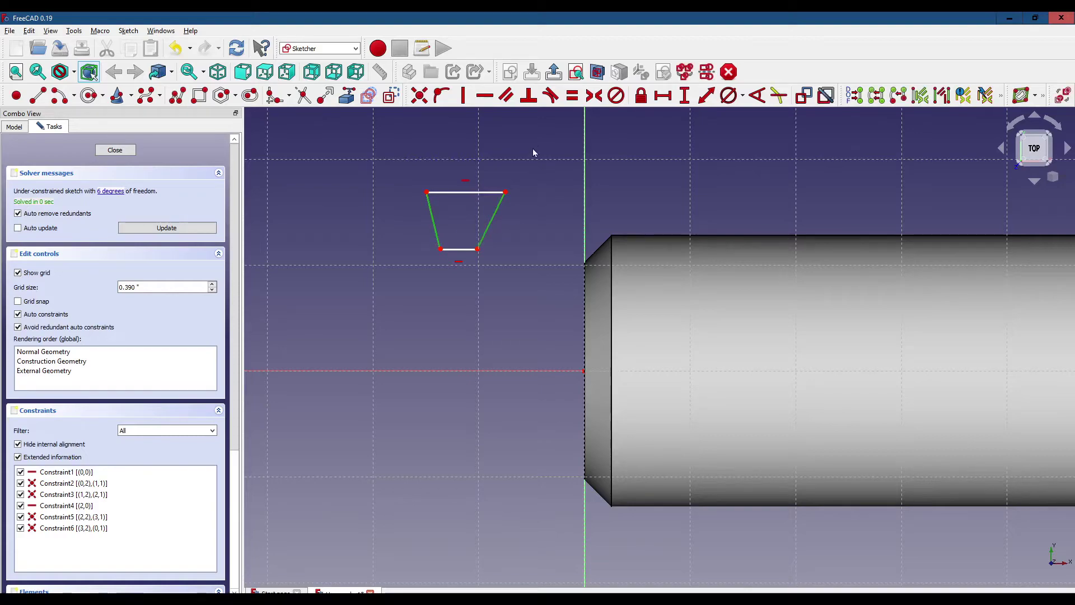
{"action": "left_click", "coordinate": [572, 96]}
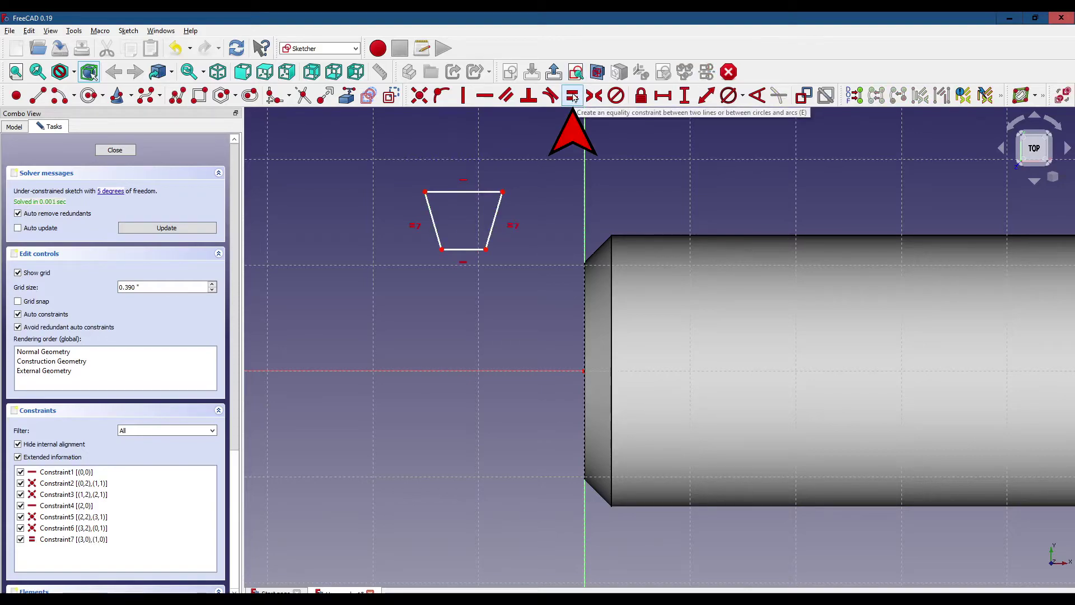
Constrain the trapezoid's upper edge to a horizontal length of 0.125 in and move its dimension label clear of the profile
{"action": "left_click", "coordinate": [469, 196]}
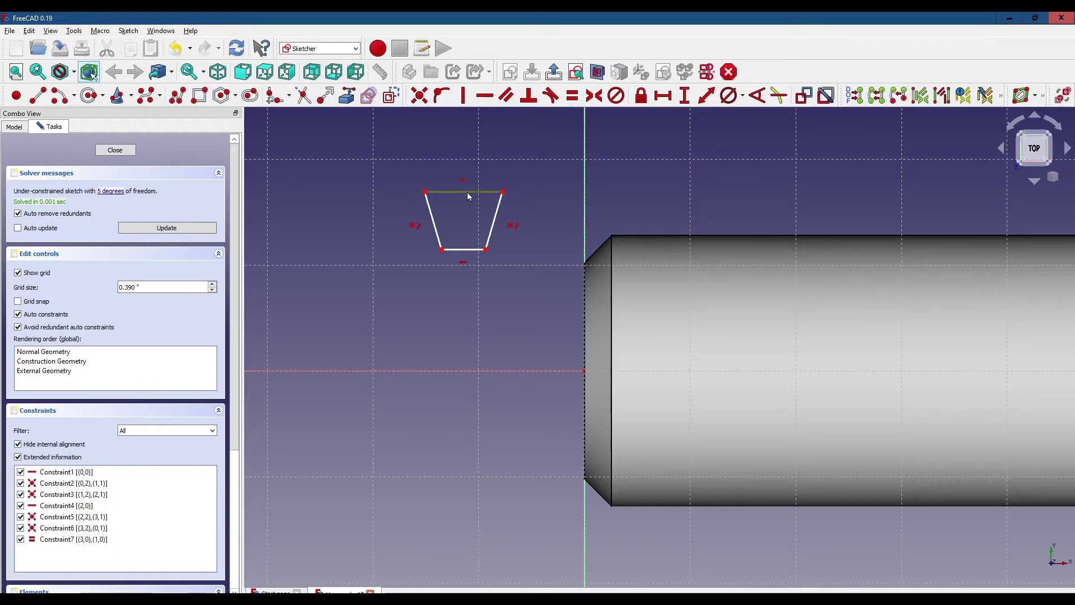
{"action": "left_click", "coordinate": [665, 96]}
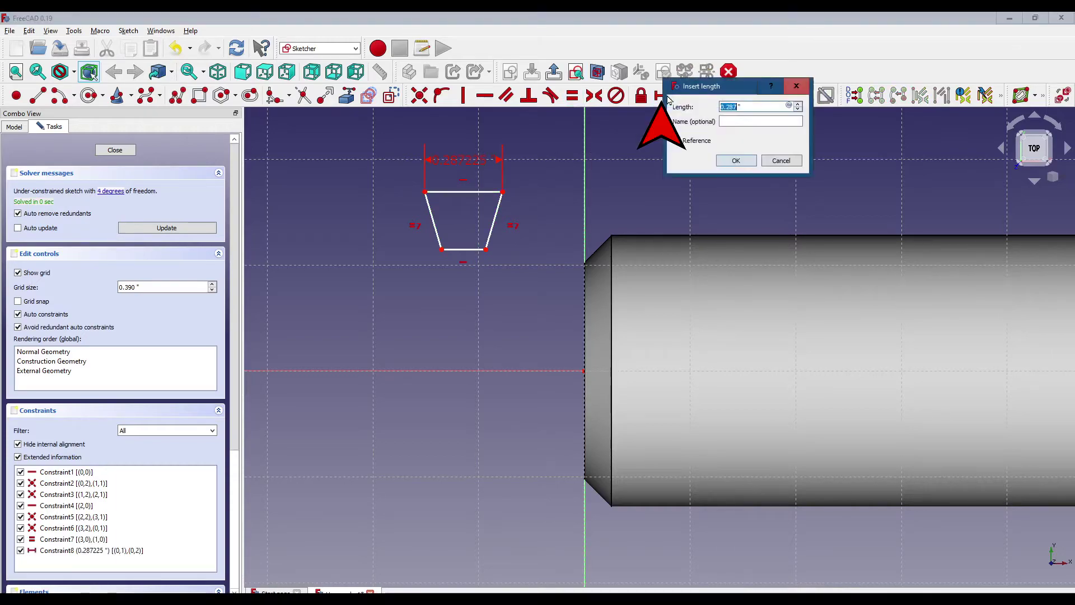
{"action": "type", "text": ".125"}
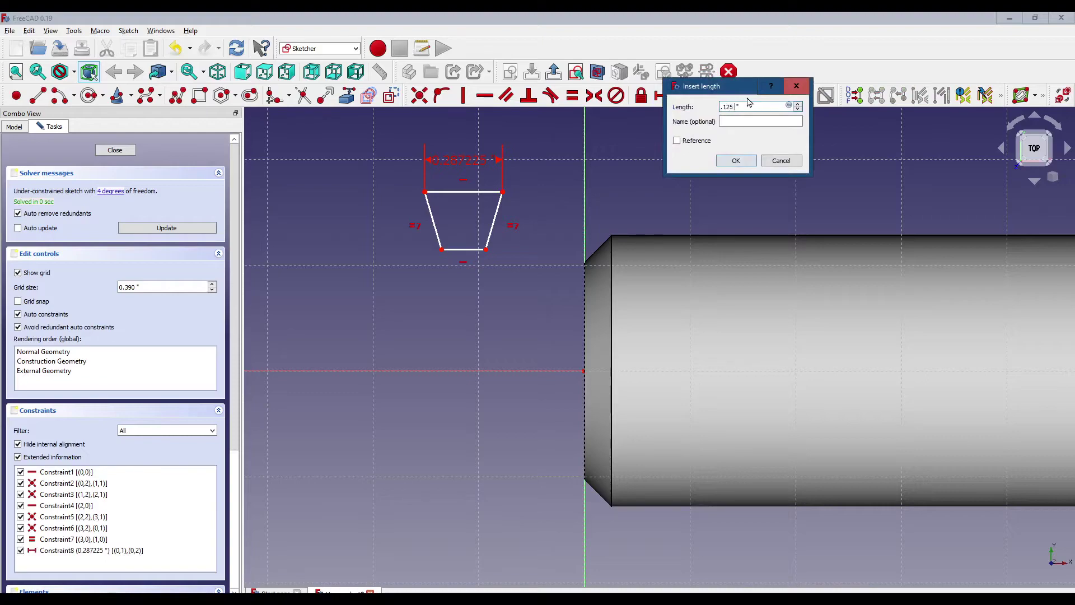
{"action": "type", "text": " inches"}
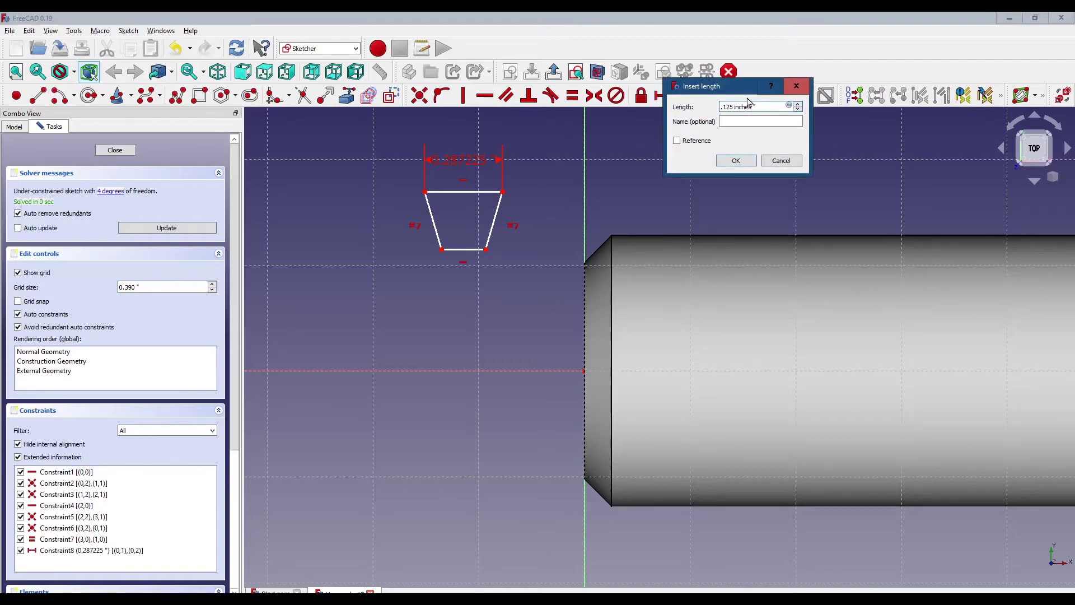
{"action": "key", "text": "Return"}
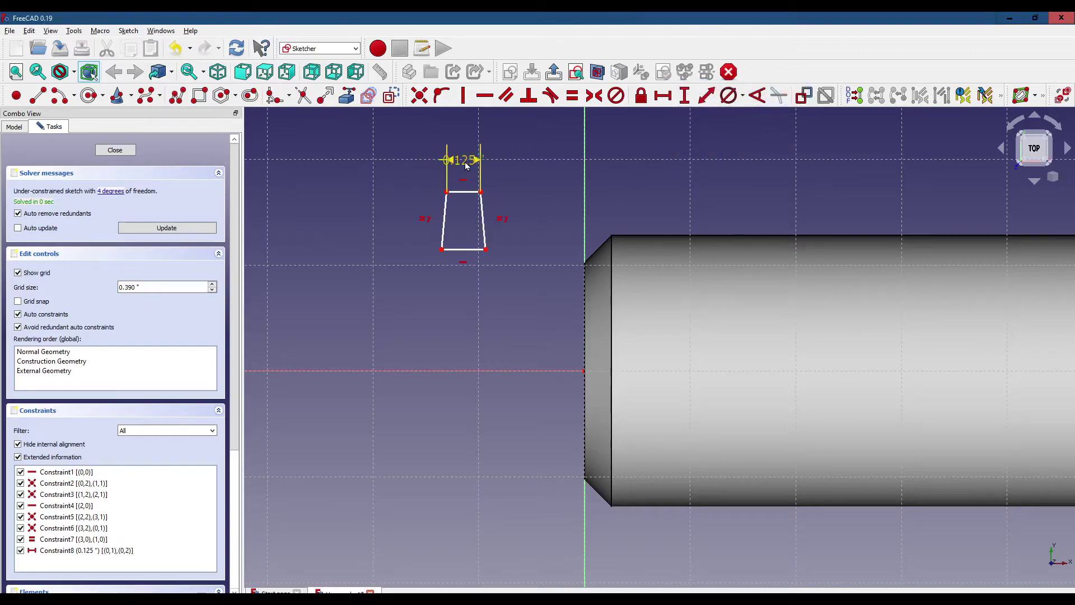
{"action": "left_click_drag", "start_coordinate": [465, 165], "coordinate": [550, 166]}
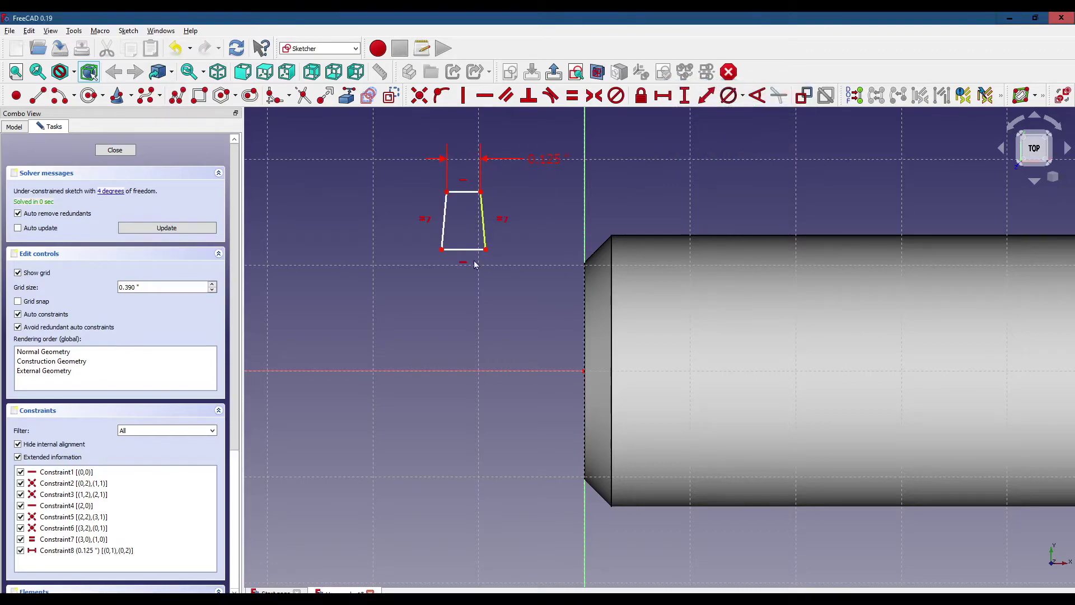
Constrain the trapezoid's lower edge to a horizontal length of 0.030 in and place its dimension label below the profile
{"action": "left_click", "coordinate": [462, 254]}
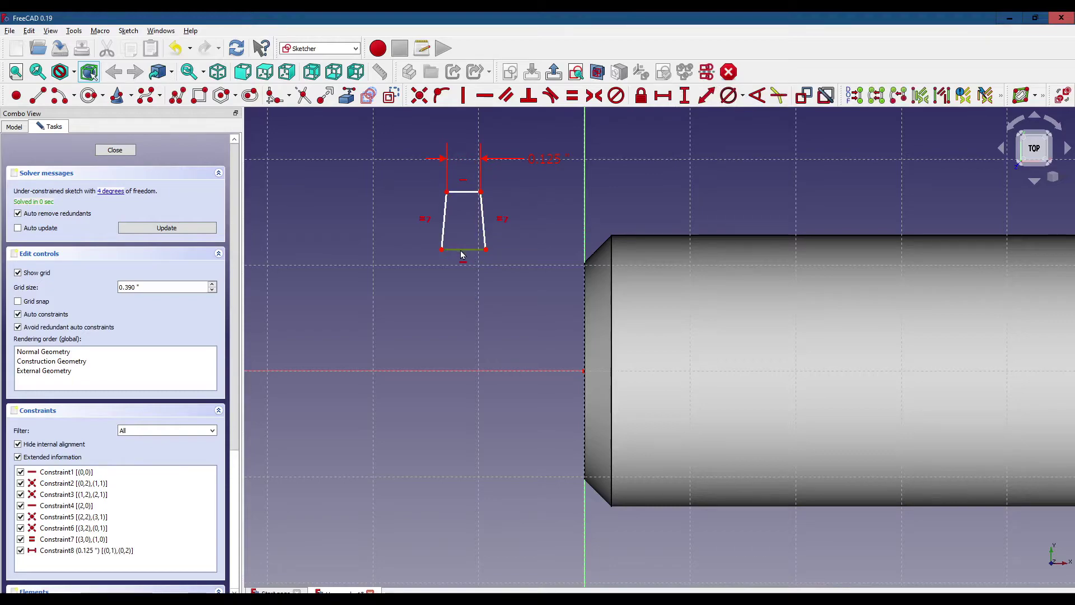
{"action": "left_click", "coordinate": [664, 96]}
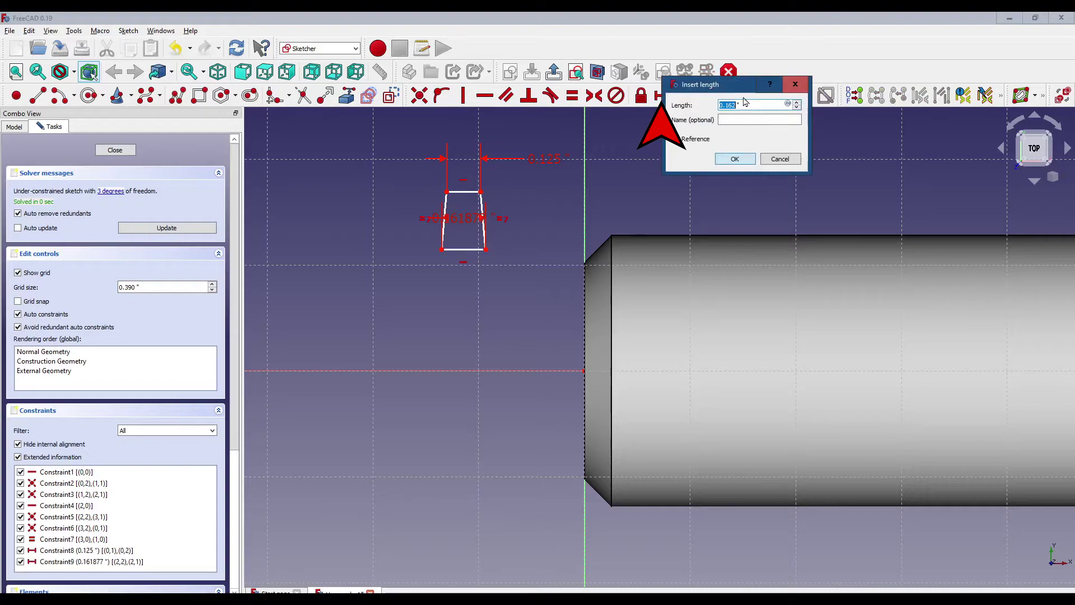
{"action": "type", "text": ".030 in"}
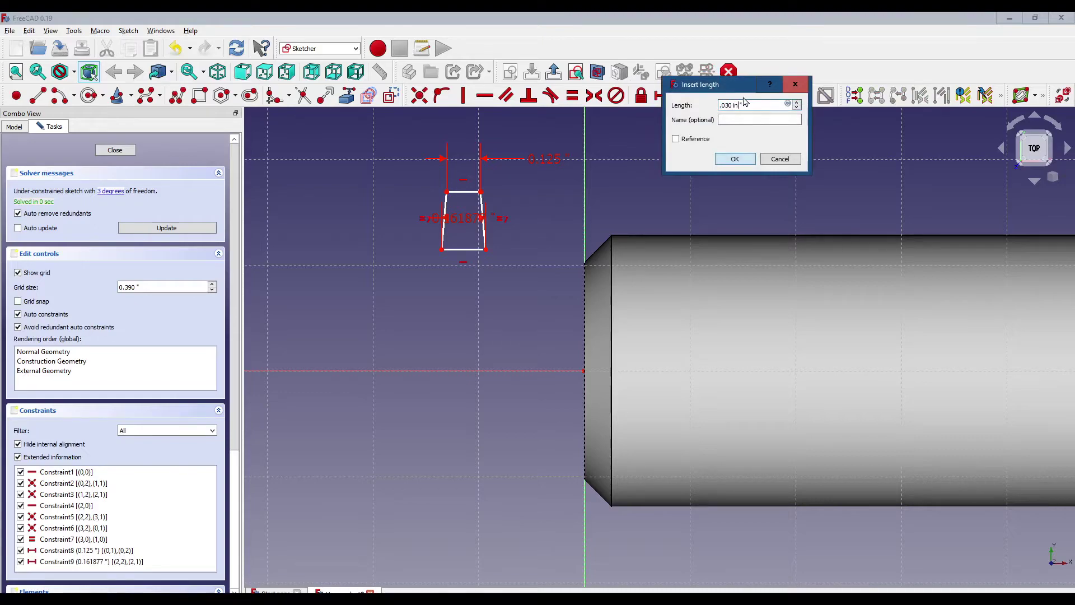
{"action": "type", "text": "ches"}
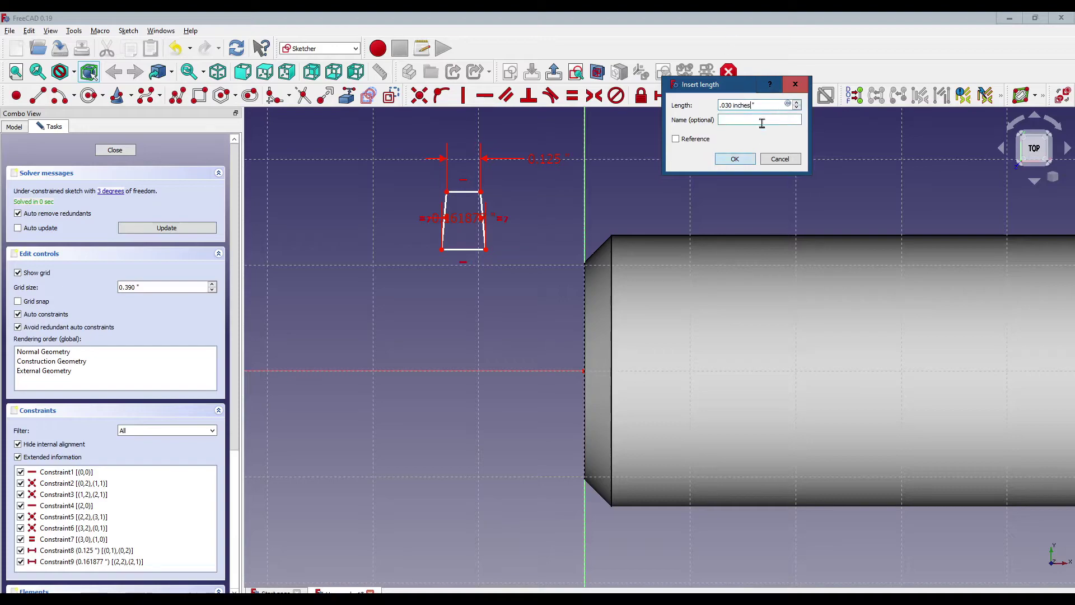
{"action": "left_click", "coordinate": [738, 160]}
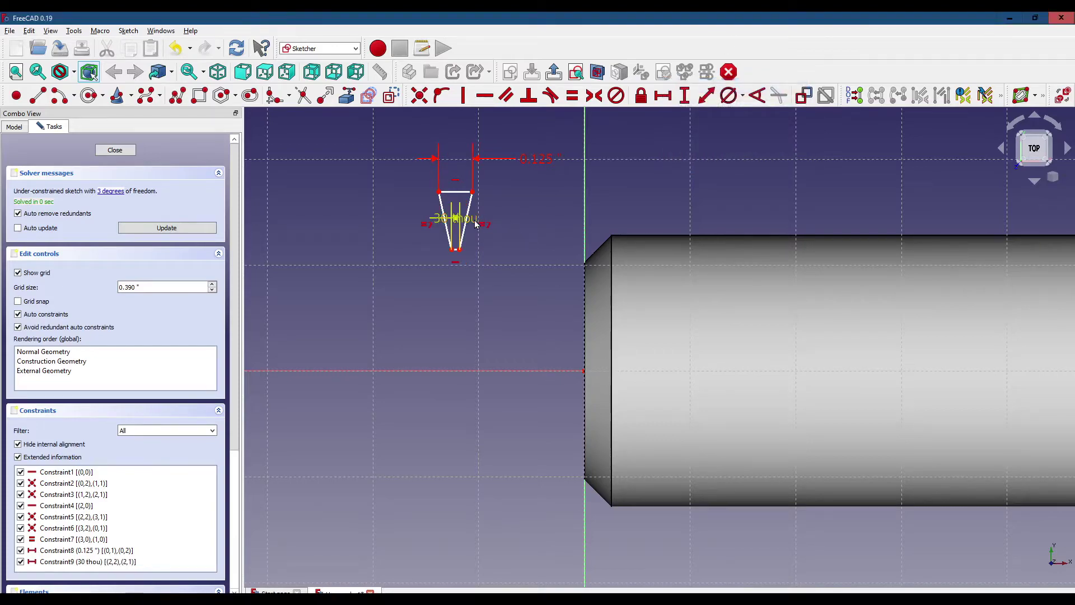
{"action": "left_click_drag", "start_coordinate": [477, 223], "coordinate": [499, 272]}
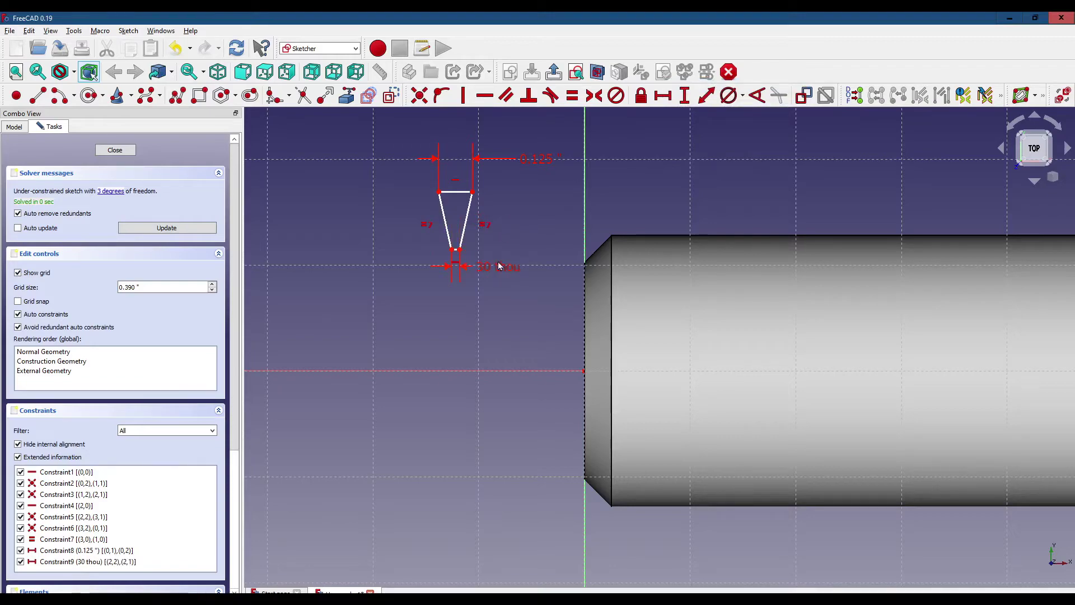
Set the vertical distance between the trapezoid's upper-left and lower-left corners to 0.120 in and move the dimension label above the measured span
{"action": "scroll", "coordinate": [457, 232], "scroll_direction": "up", "scroll_amount": 3}
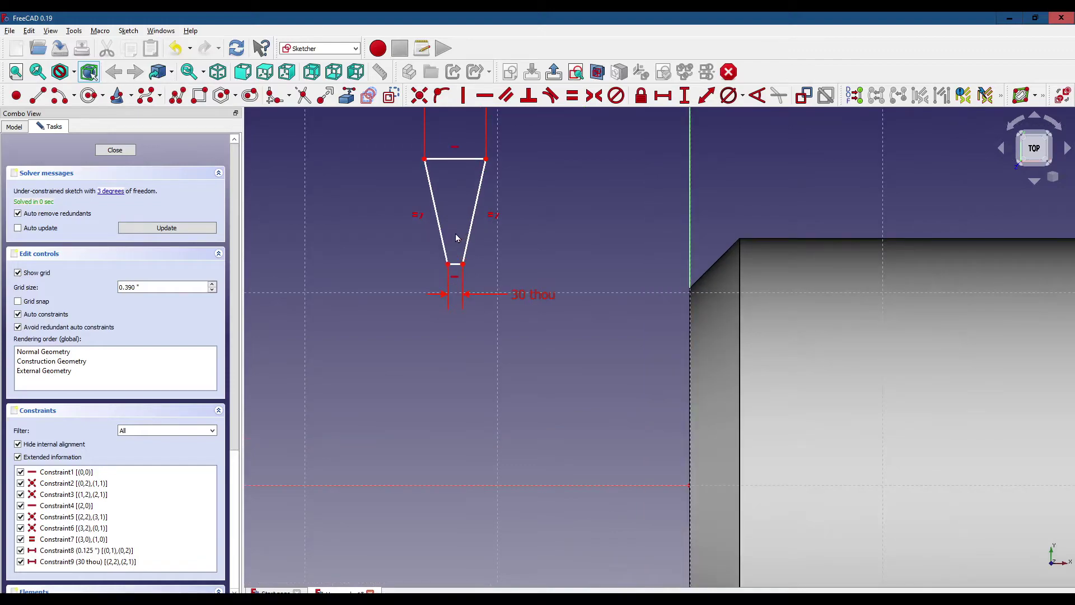
{"action": "left_click", "coordinate": [425, 159]}
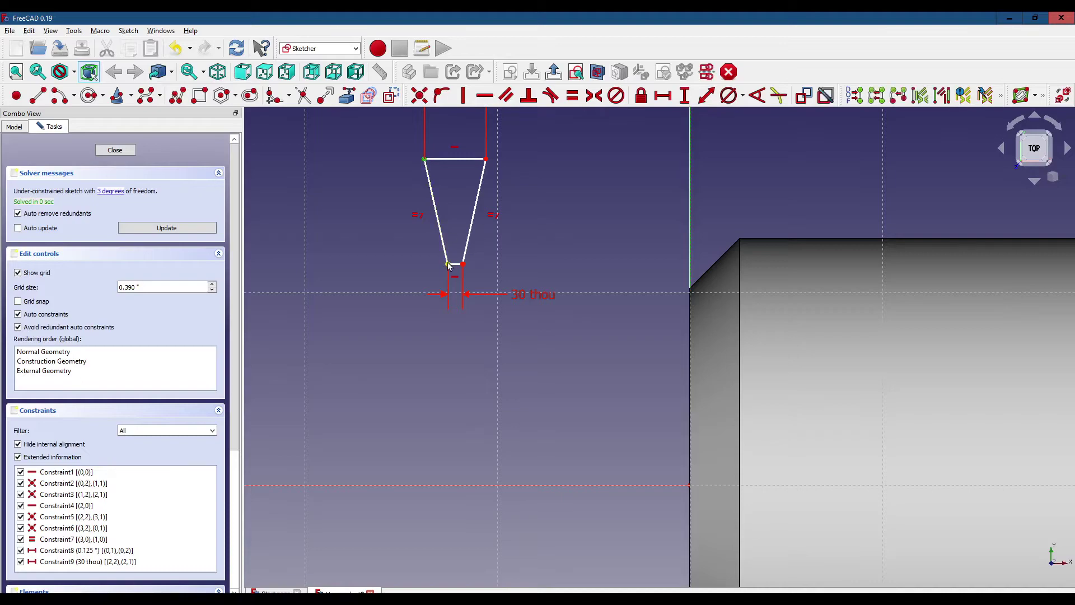
{"action": "left_click", "coordinate": [448, 263]}
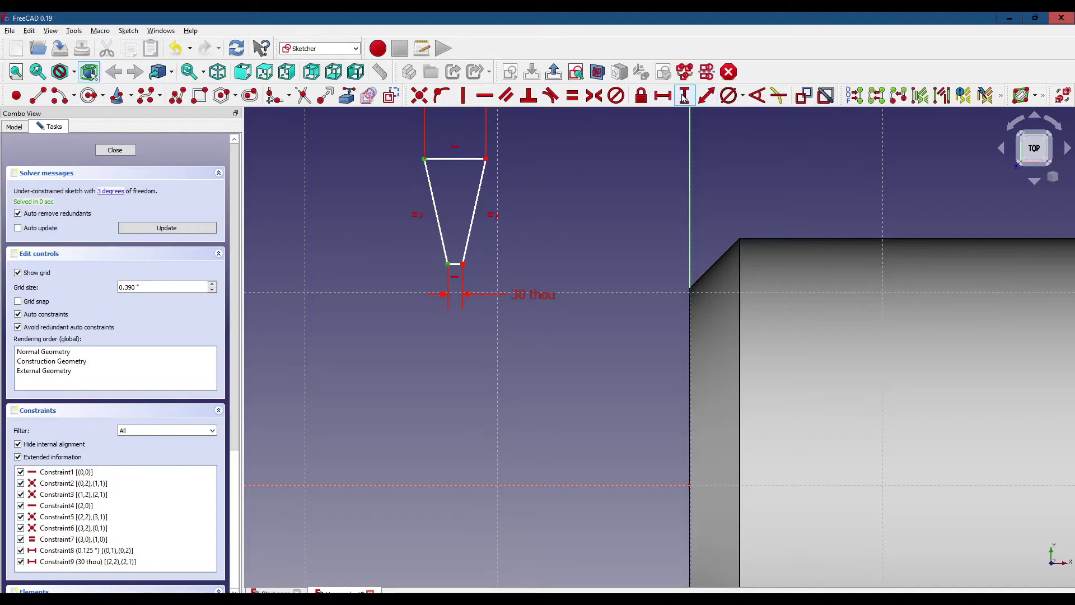
{"action": "left_click", "coordinate": [684, 96]}
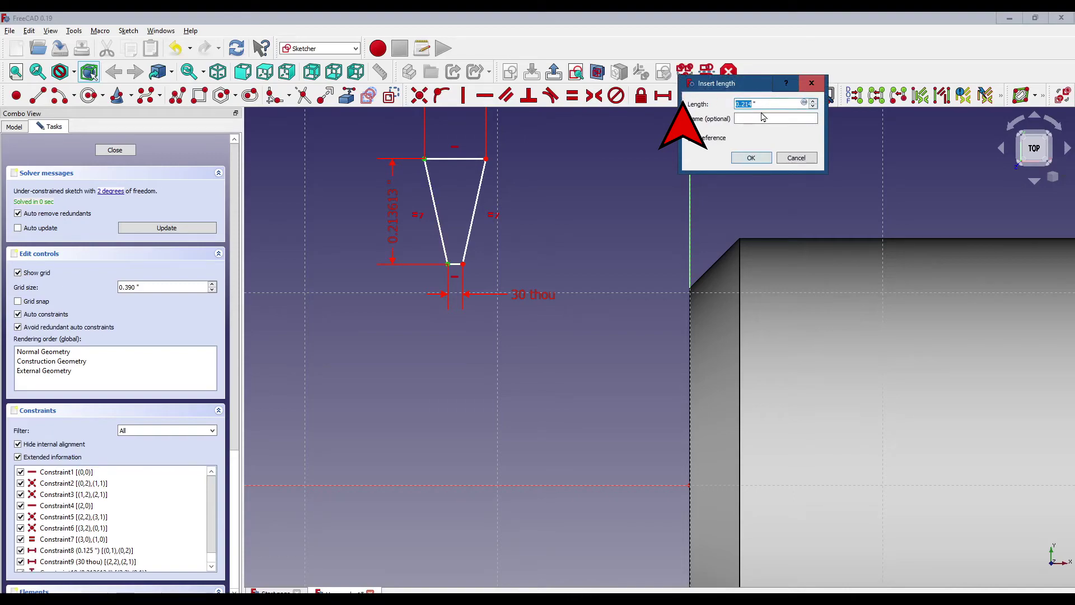
{"action": "type", "text": ".120 inches"}
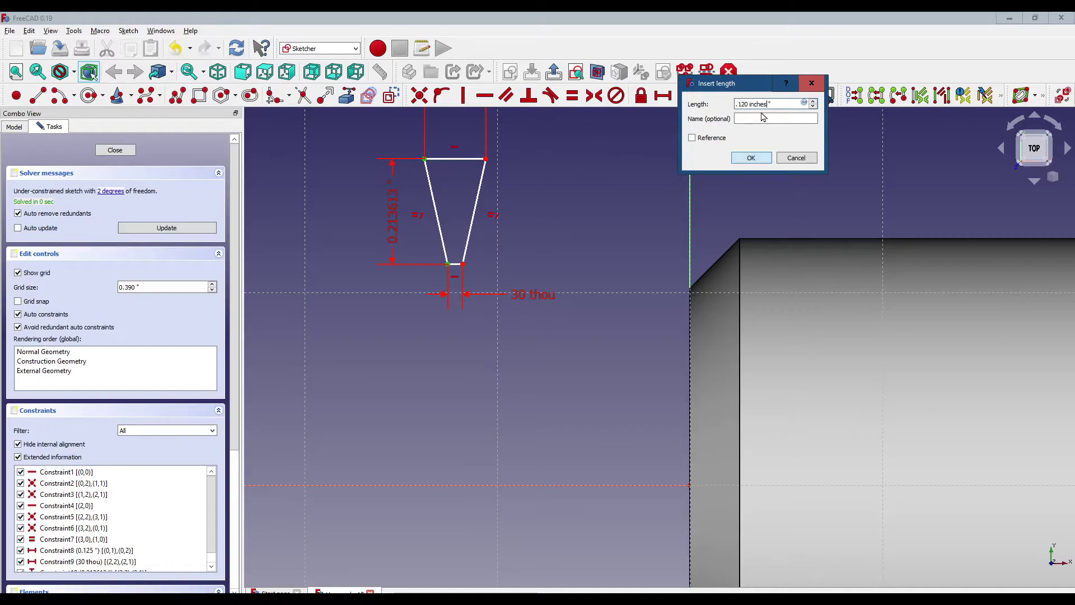
{"action": "key", "text": "Return"}
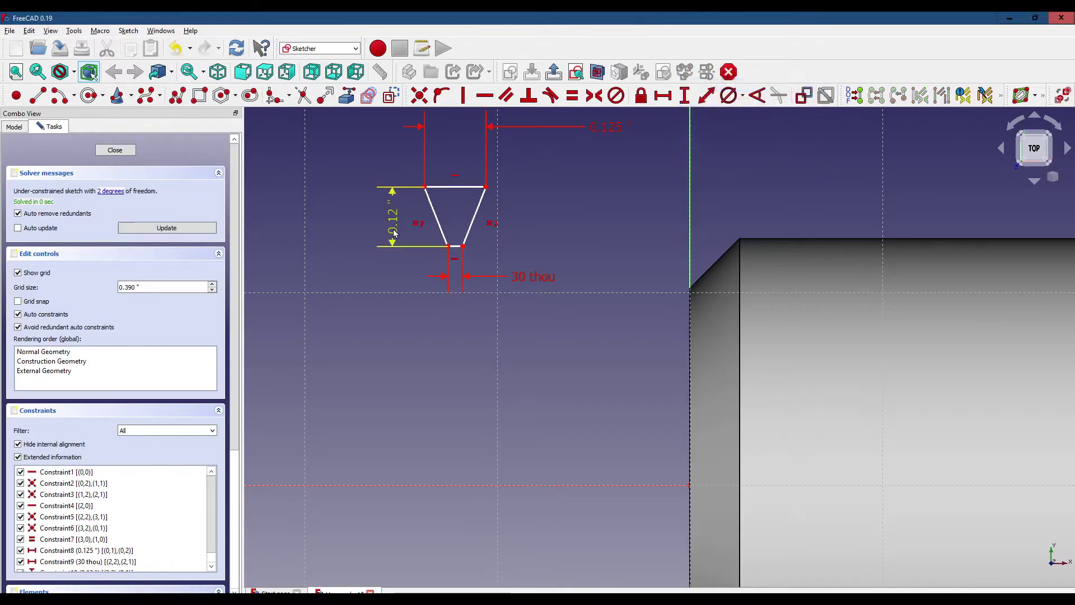
{"action": "left_click_drag", "start_coordinate": [394, 233], "coordinate": [394, 161]}
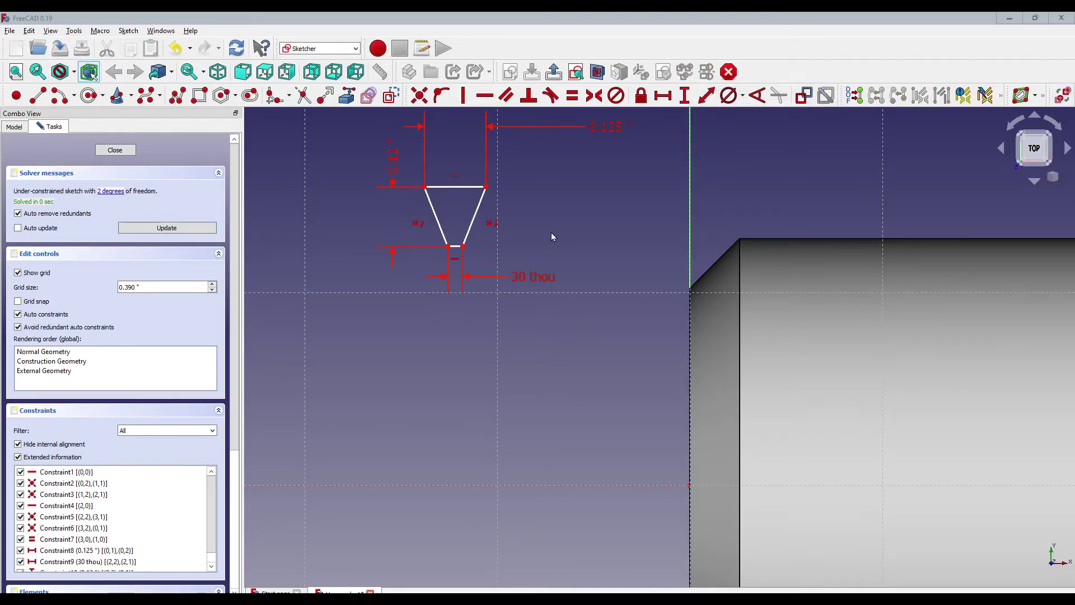
Draw a horizontal construction line about 2 mm long just left of the trapezoid, slightly below its upper edge
{"action": "mouse_move", "coordinate": [552, 235]}
{"action": "middle_mouse_down"}
{"action": "mouse_move", "coordinate": [593, 334]}
{"action": "mouse_move", "coordinate": [643, 317]}
{"action": "mouse_move", "coordinate": [704, 319]}
{"action": "middle_mouse_up"}
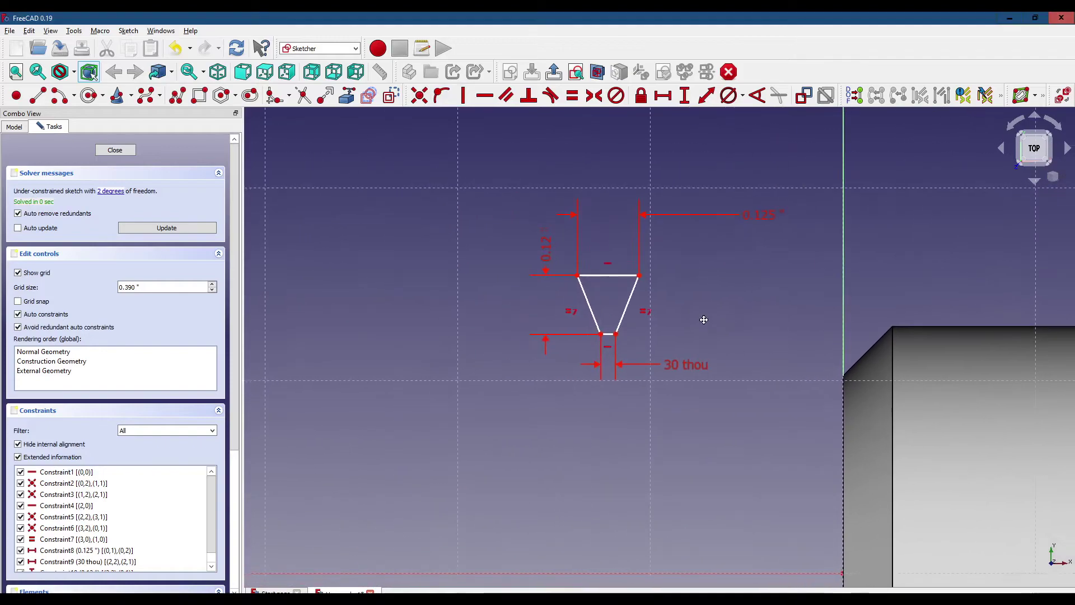
{"action": "scroll", "coordinate": [687, 315], "scroll_direction": "up", "scroll_amount": 3}
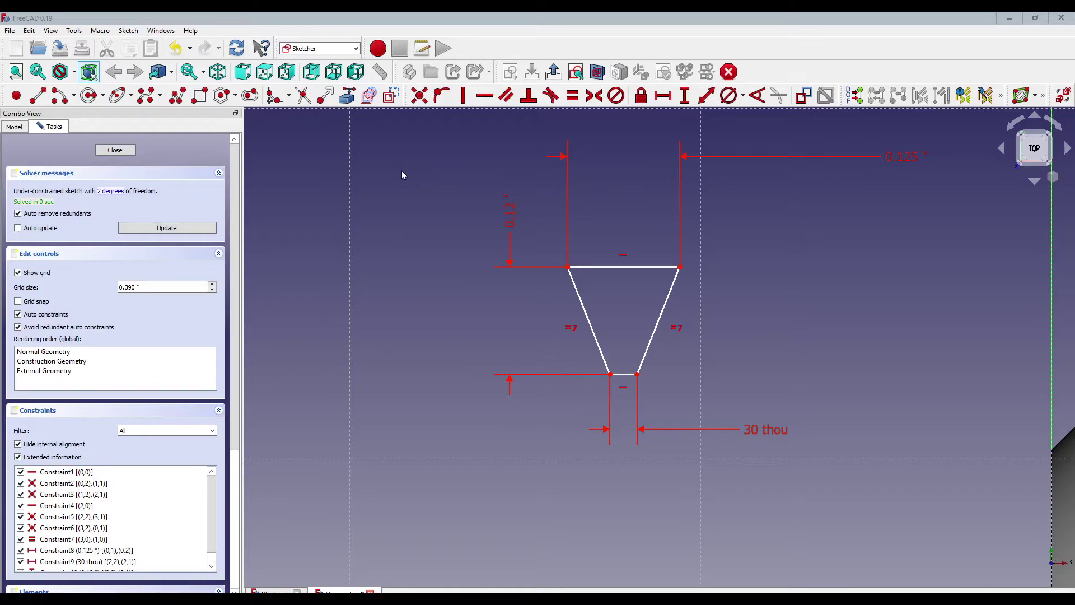
{"action": "left_click", "coordinate": [394, 99]}
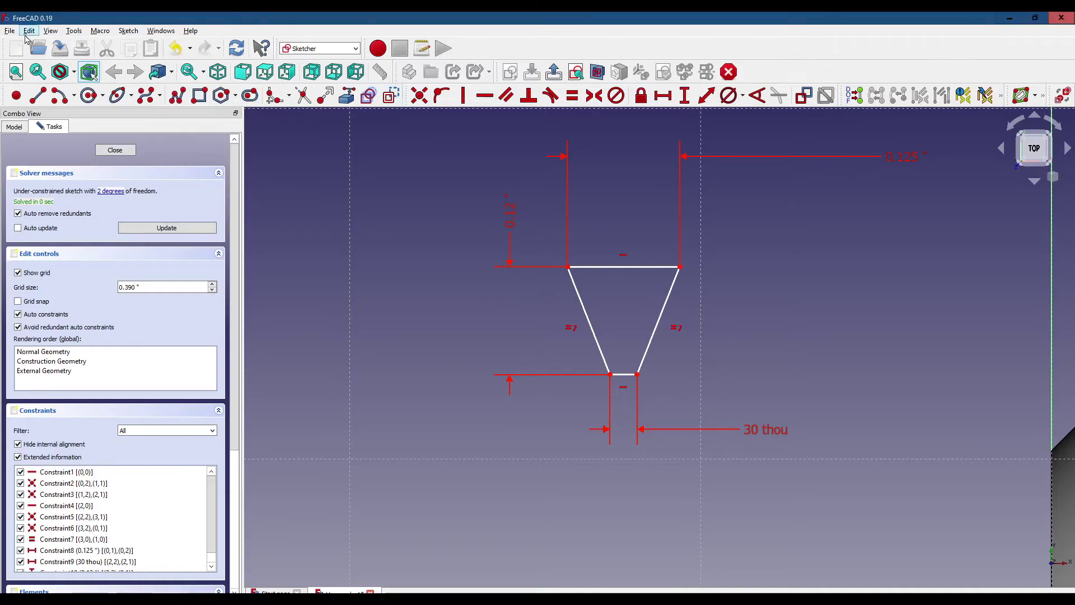
{"action": "left_click", "coordinate": [40, 99]}
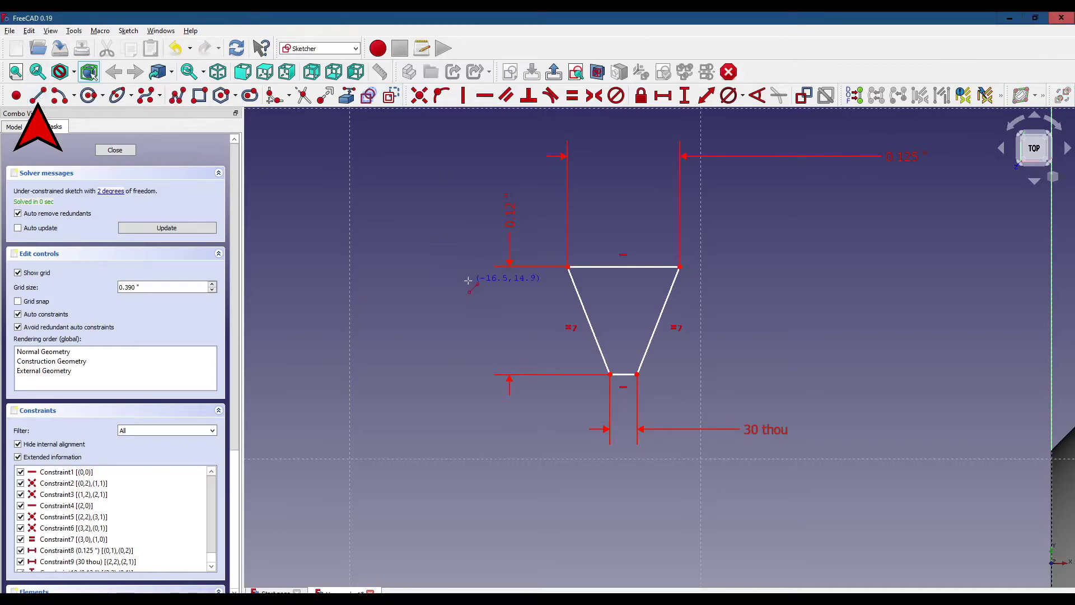
{"action": "left_click", "coordinate": [481, 291]}
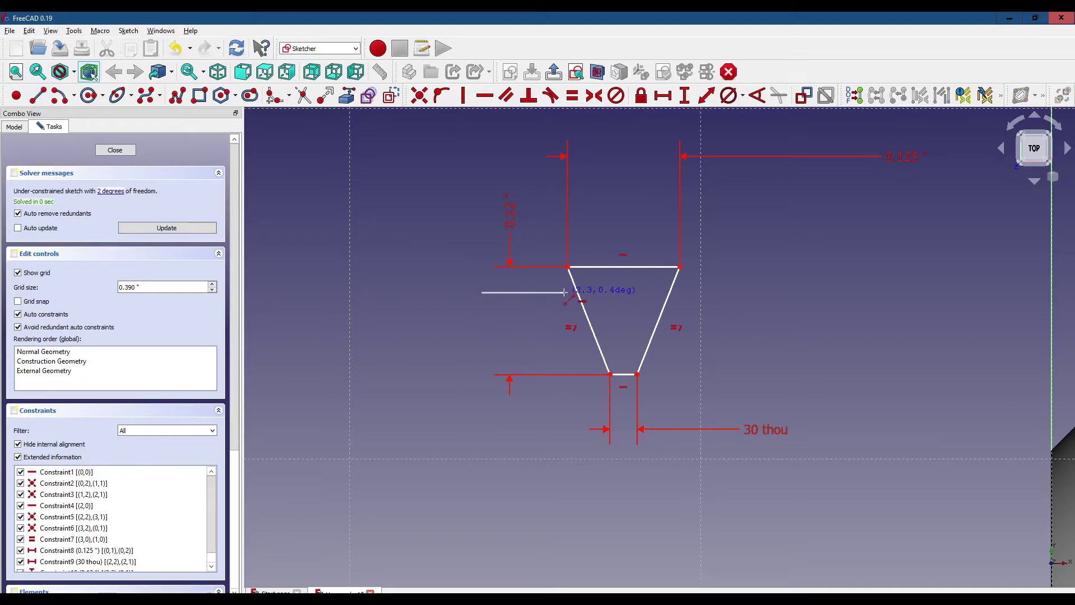
{"action": "left_click", "coordinate": [564, 291]}
{"action": "right_click", "coordinate": [565, 293]}
{"action": "left_click_drag", "start_coordinate": [565, 296], "coordinate": [558, 296]}
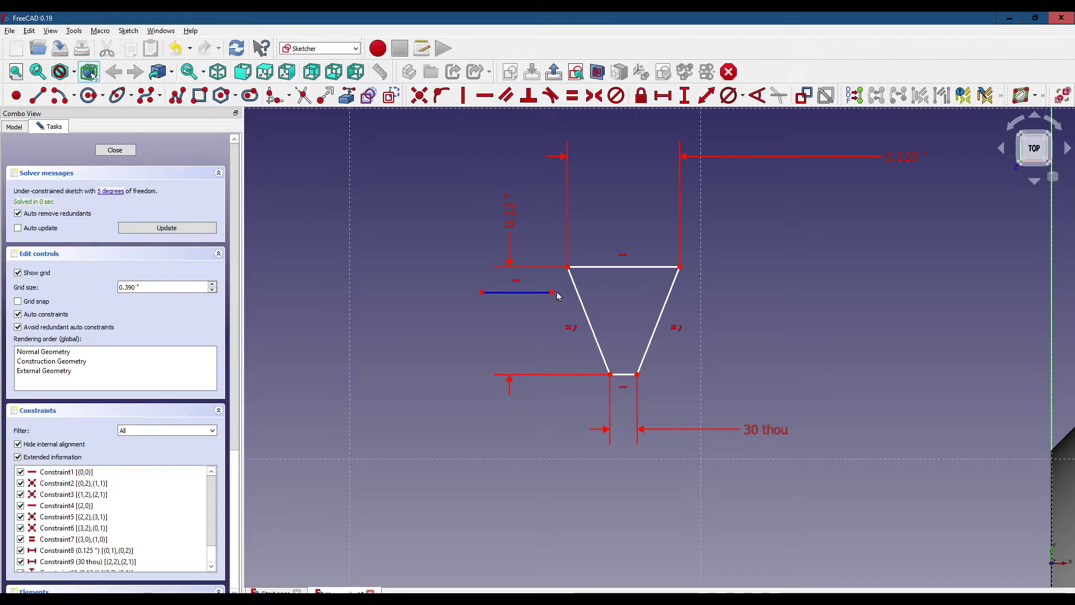
Set the vertical distance from the trapezoid's upper-left corner to the construction line's right endpoint to 0.0135 in and move the dimension label upward
{"action": "left_click", "coordinate": [568, 268]}
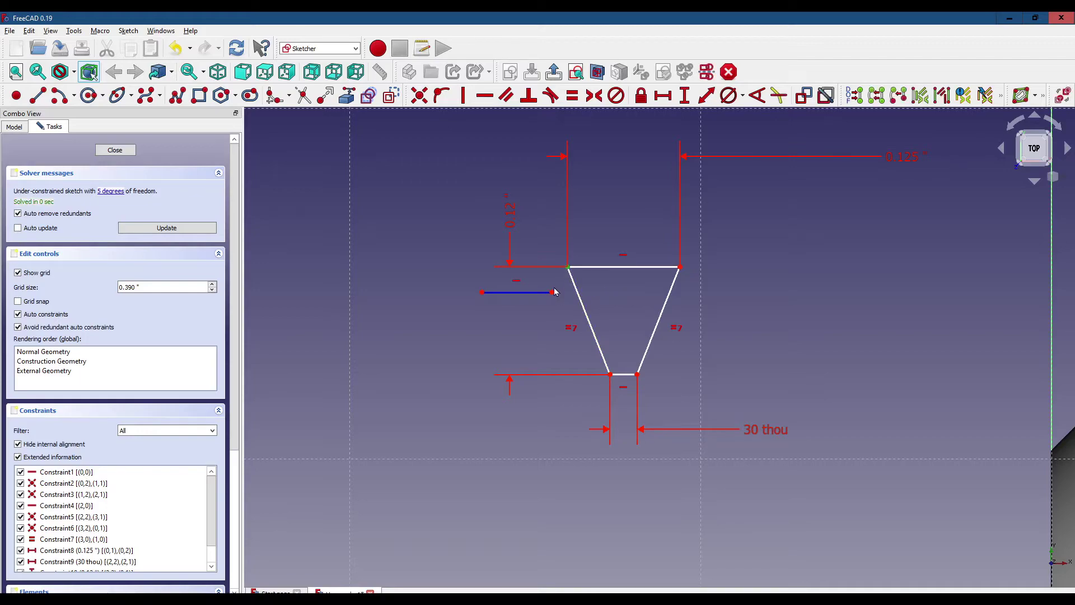
{"action": "left_click", "coordinate": [552, 293]}
{"action": "left_click", "coordinate": [686, 96]}
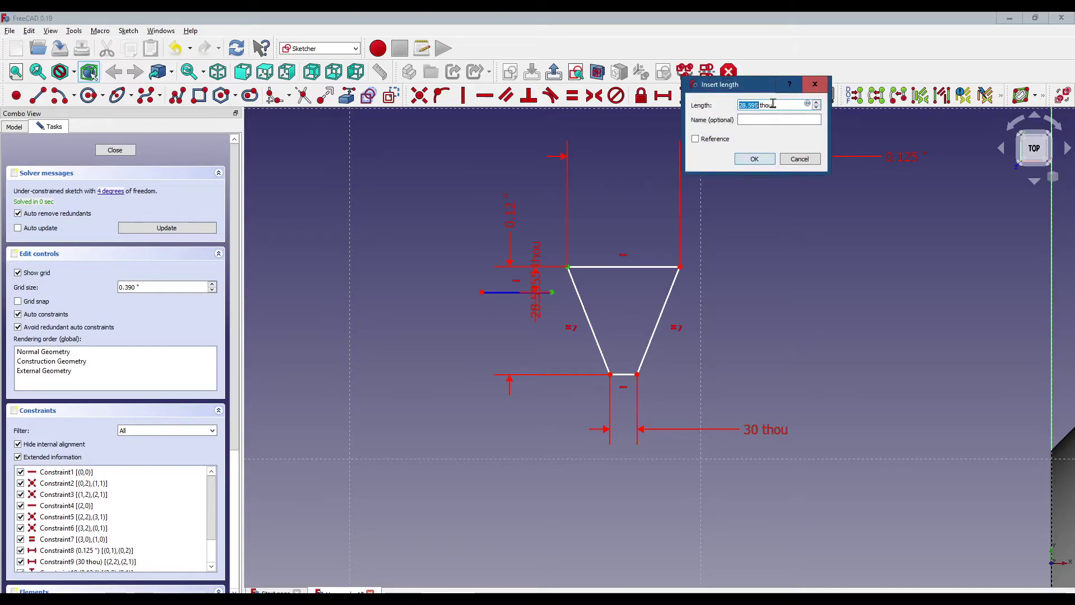
{"action": "key", "text": "ctrl+a"}
{"action": "type", "text": "0."}
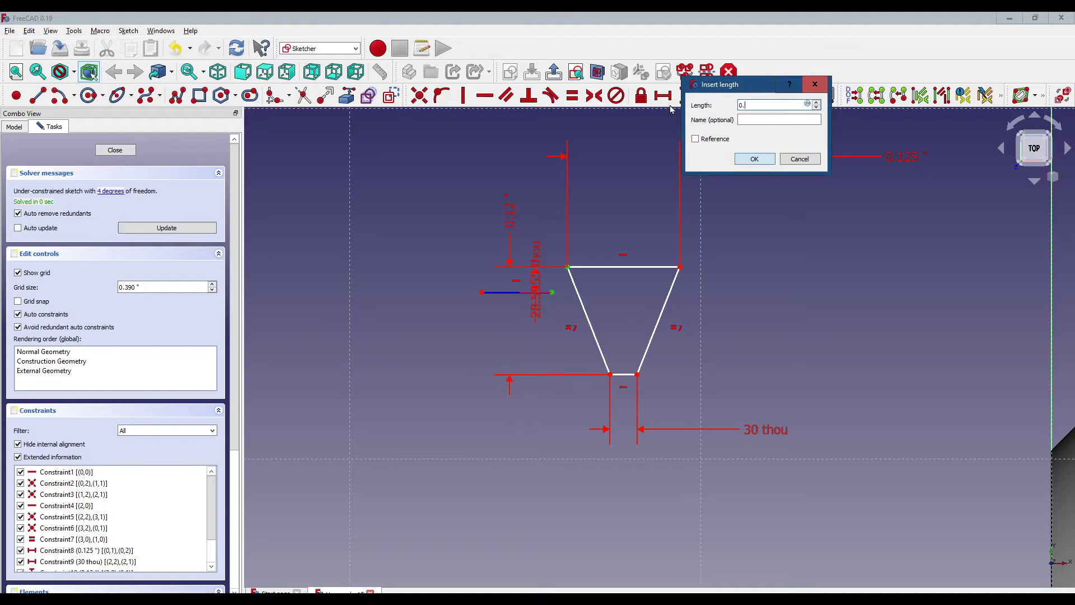
{"action": "type", "text": "0135 inc"}
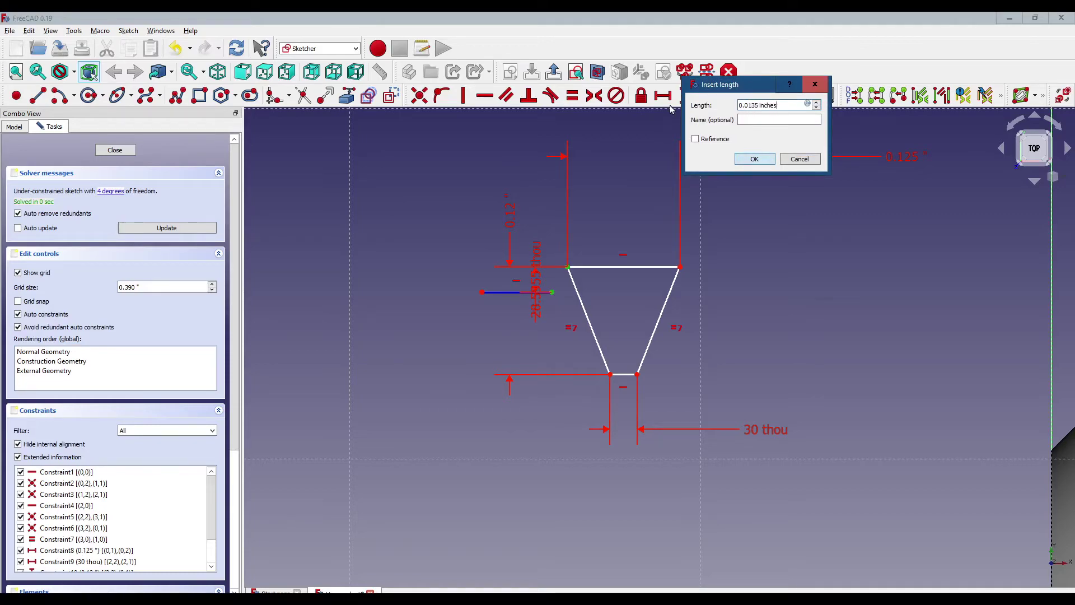
{"action": "type", "text": "hes"}
{"action": "key", "text": "Return"}
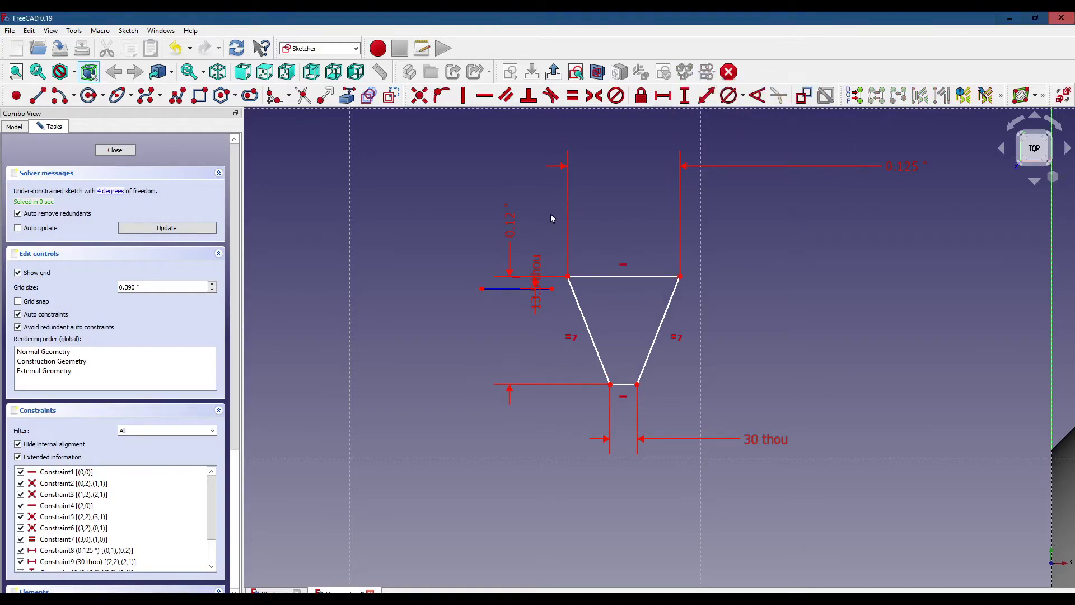
{"action": "left_click_drag", "start_coordinate": [540, 268], "coordinate": [541, 227]}
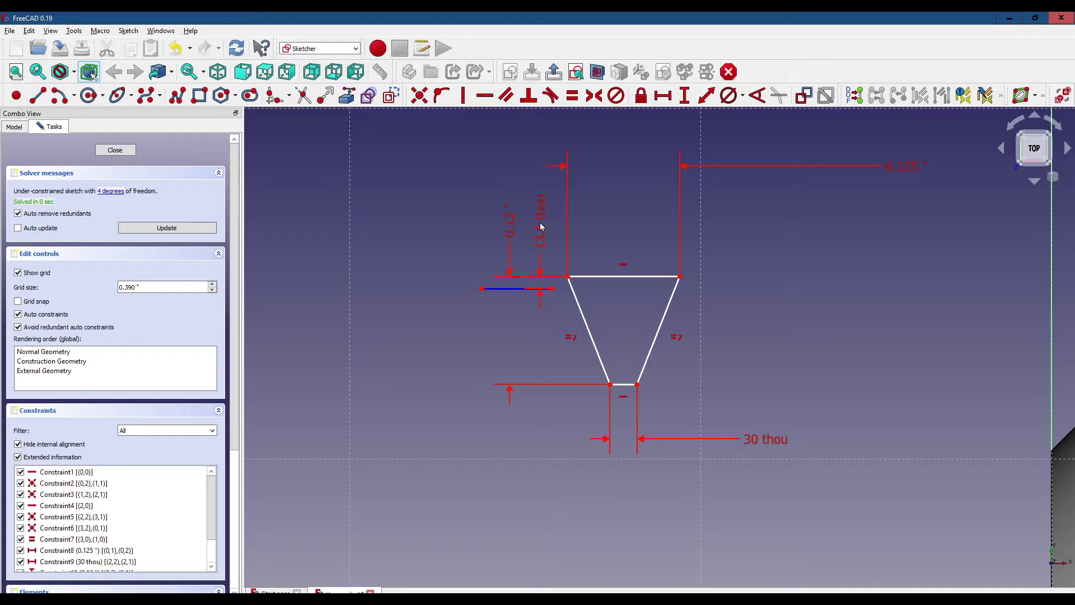
{"action": "scroll", "coordinate": [484, 423], "scroll_direction": "down", "scroll_amount": 3}
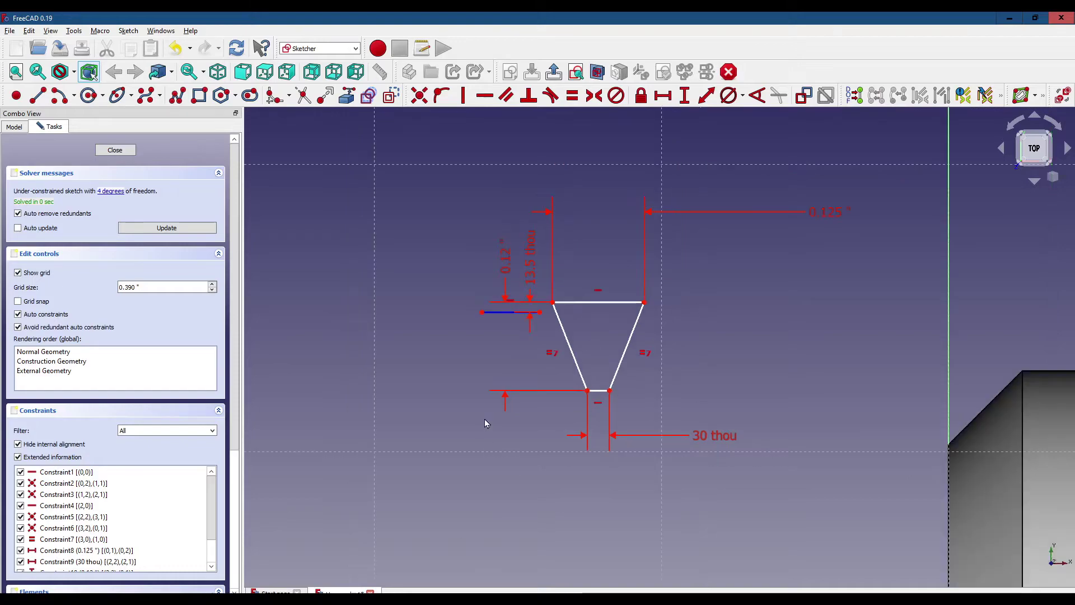
Set the vertical distance from the construction line's left endpoint to the sketch origin to 0.5 in
{"action": "scroll", "coordinate": [485, 423], "scroll_direction": "down", "scroll_amount": 1}
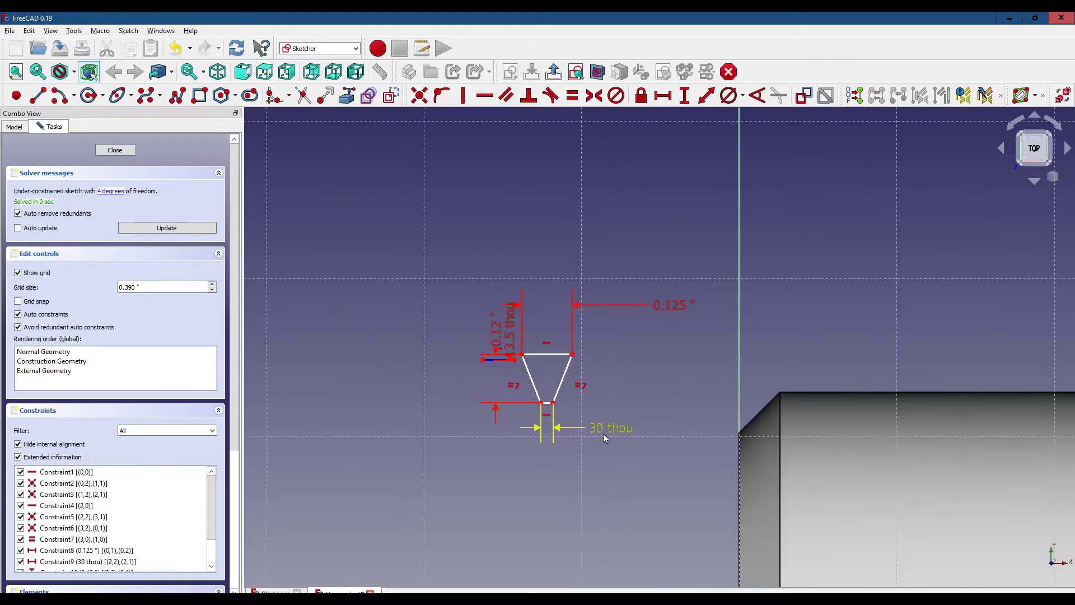
{"action": "middle_click_drag", "start_coordinate": [644, 490], "coordinate": [647, 334]}
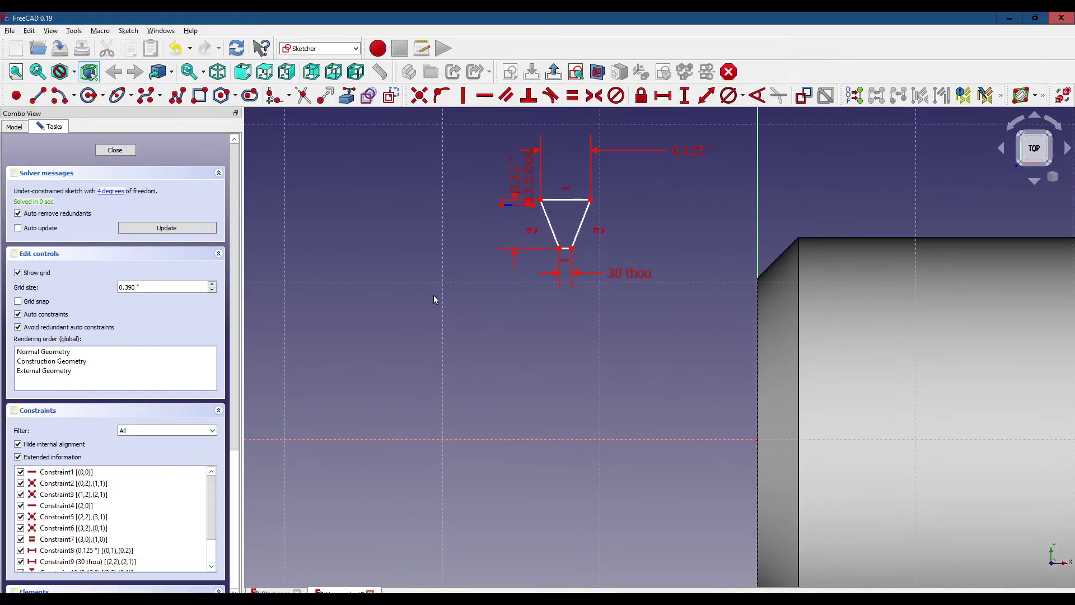
{"action": "left_click", "coordinate": [501, 207]}
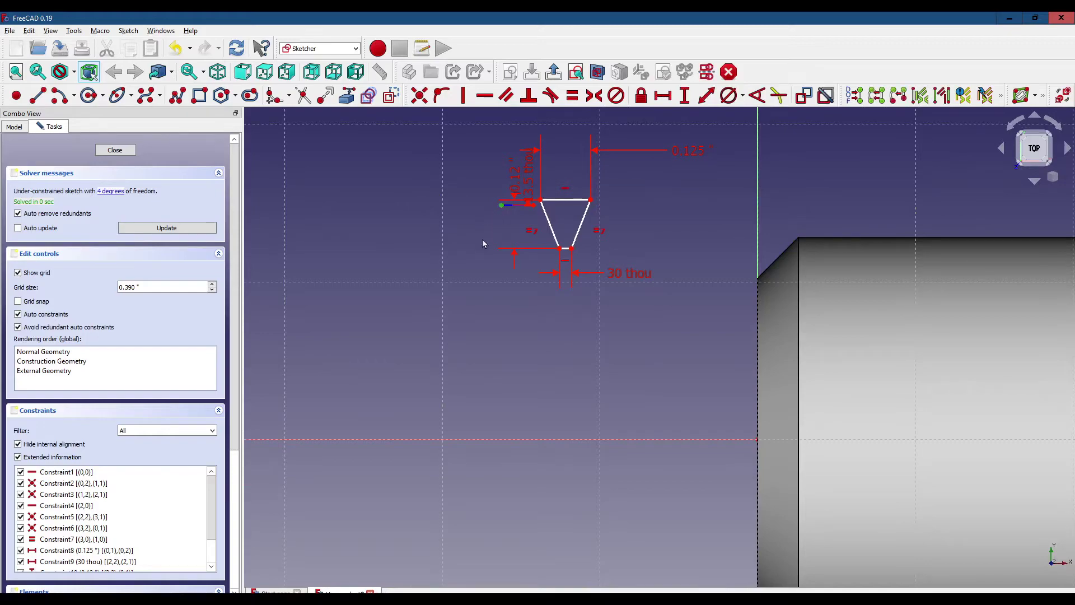
{"action": "left_click", "coordinate": [756, 440]}
{"action": "left_click", "coordinate": [684, 97]}
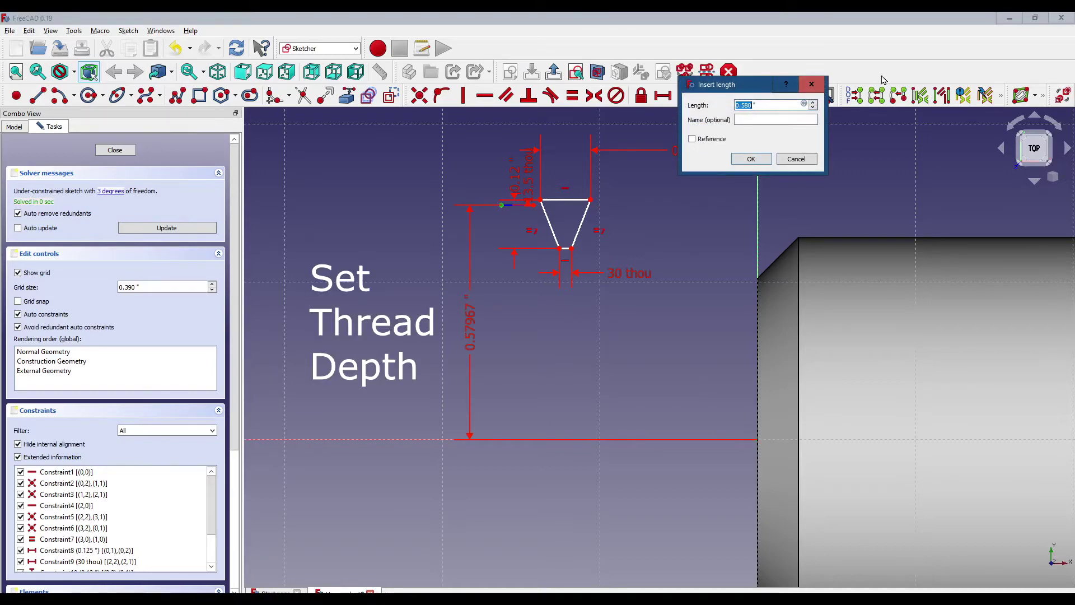
{"action": "type", "text": ".5 i"}
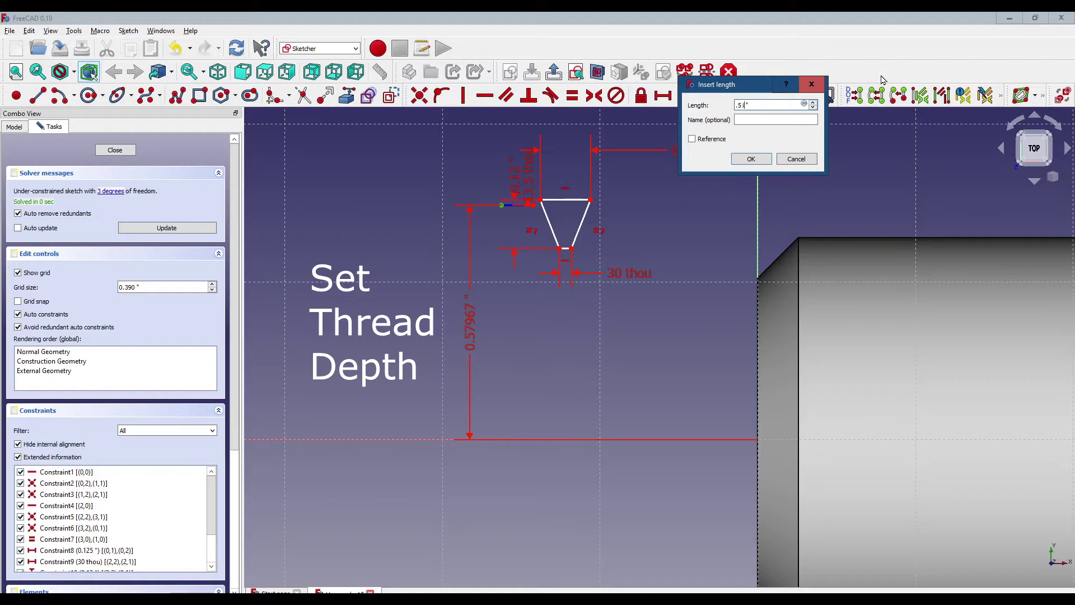
{"action": "type", "text": "nches"}
{"action": "key", "text": "Return"}
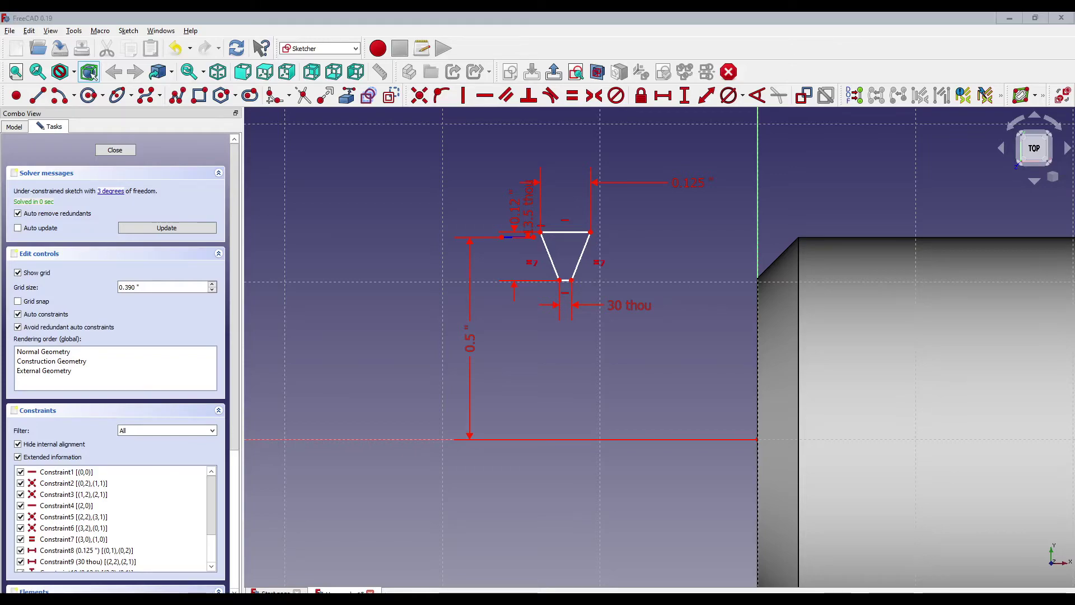
Set the horizontal distance from the trapezoid's upper-right corner to the sketch origin to 0.1 in
{"action": "left_click", "coordinate": [592, 234]}
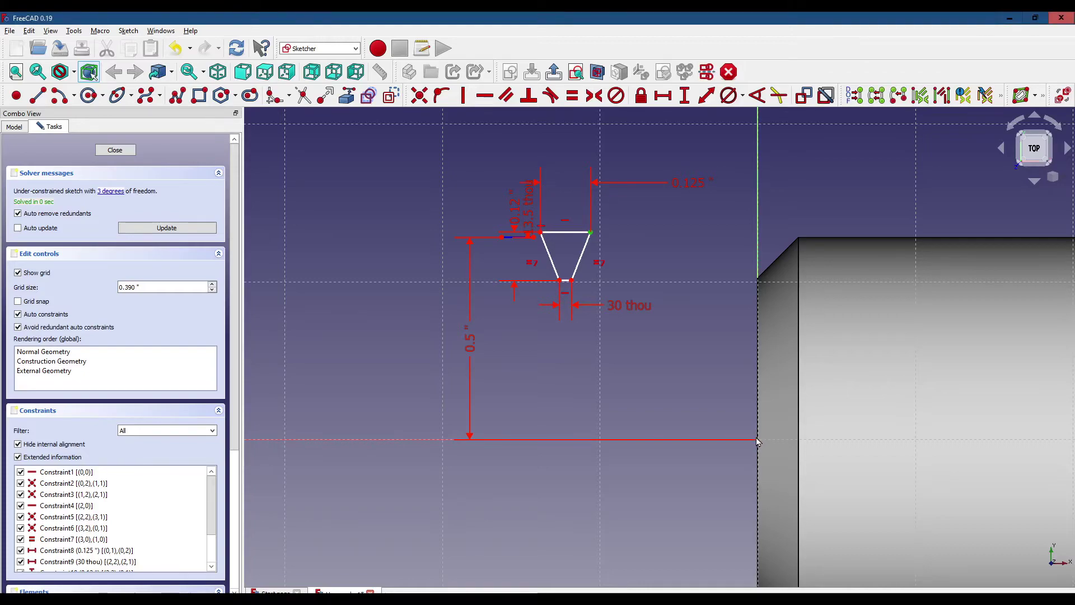
{"action": "left_click", "coordinate": [663, 95]}
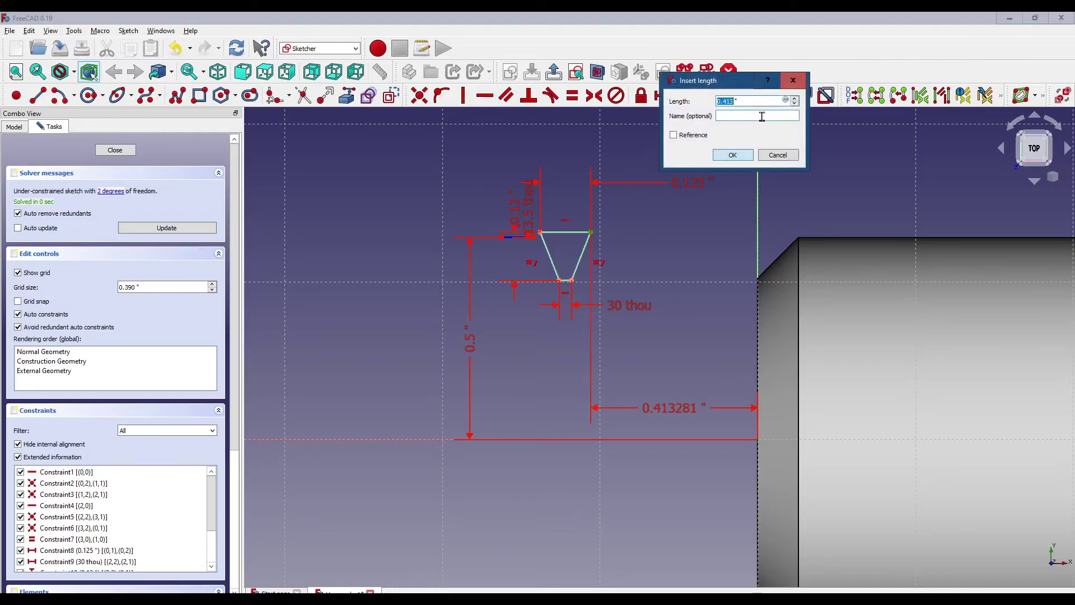
{"action": "triple_click", "coordinate": [751, 101]}
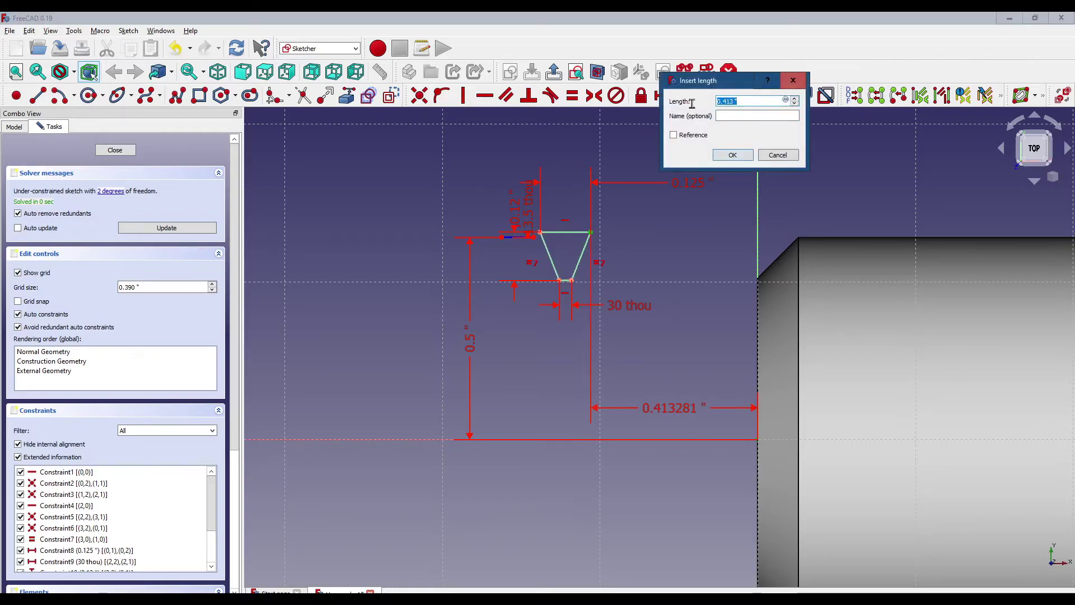
{"action": "type", "text": "0.1"}
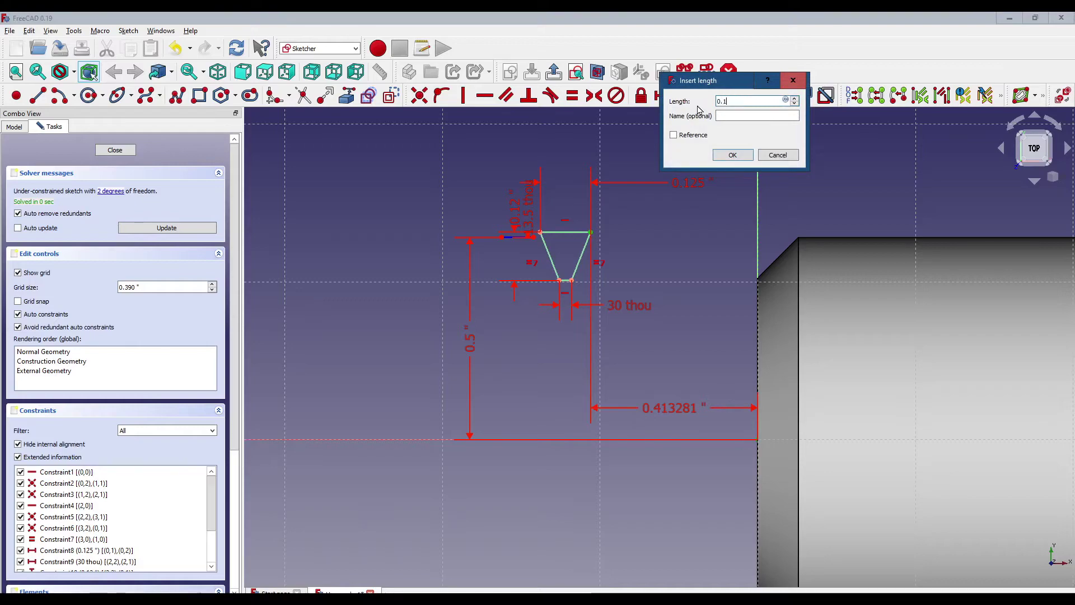
{"action": "type", "text": "inch"}
{"action": "key", "text": "Return"}
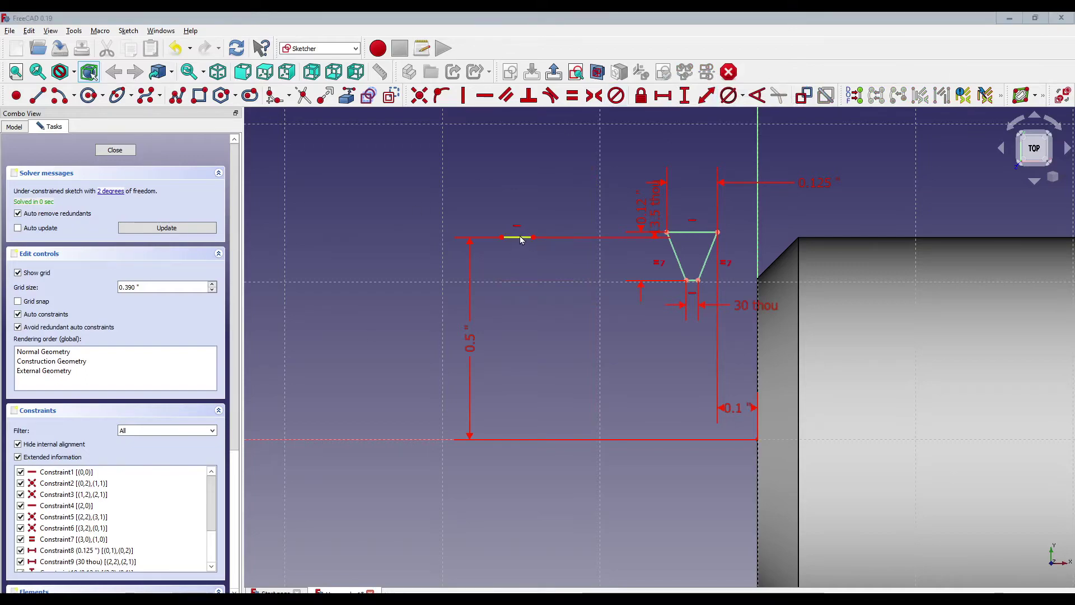
Slide the construction line toward the shaft until it sits just left of the trapezoid
{"action": "left_click_drag", "start_coordinate": [521, 242], "coordinate": [635, 245]}
{"action": "scroll", "coordinate": [685, 257], "scroll_direction": "up", "scroll_amount": 4}
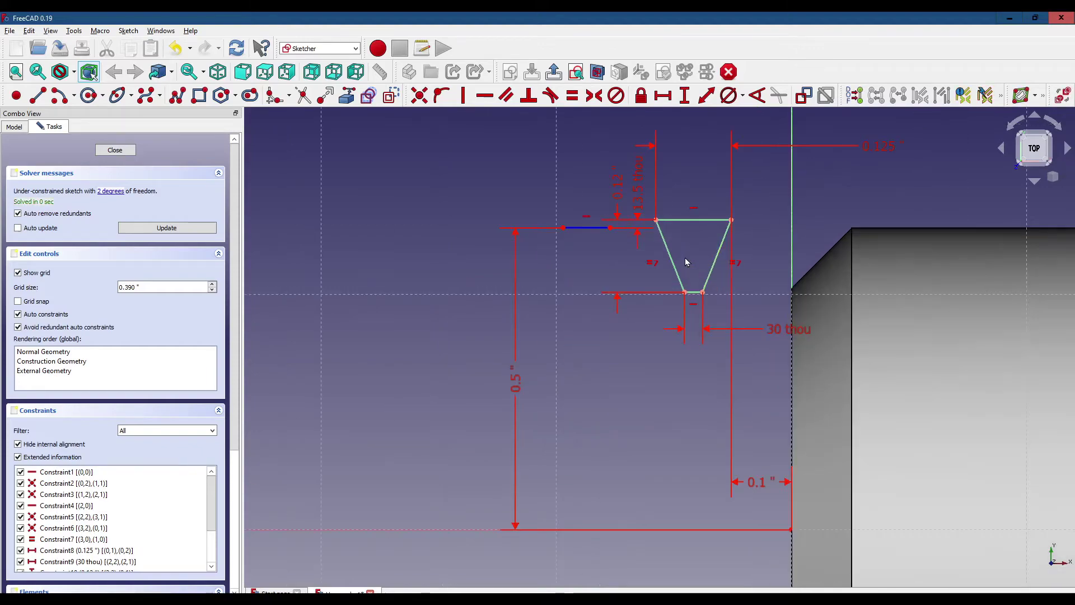
{"action": "scroll", "coordinate": [785, 194], "scroll_direction": "down", "scroll_amount": 1}
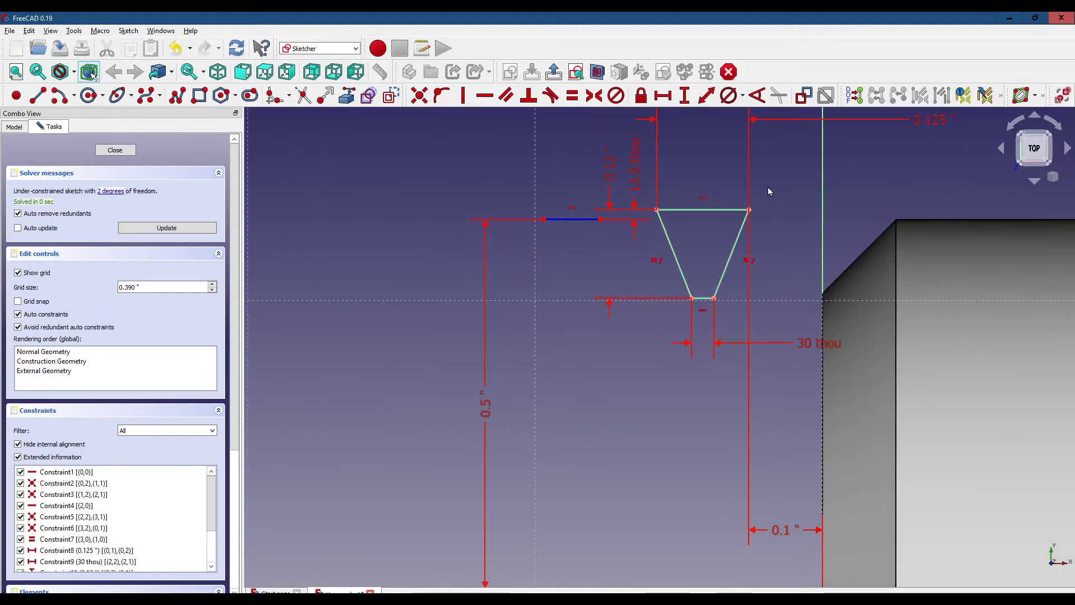
{"action": "scroll", "coordinate": [764, 186], "scroll_direction": "down", "scroll_amount": 1}
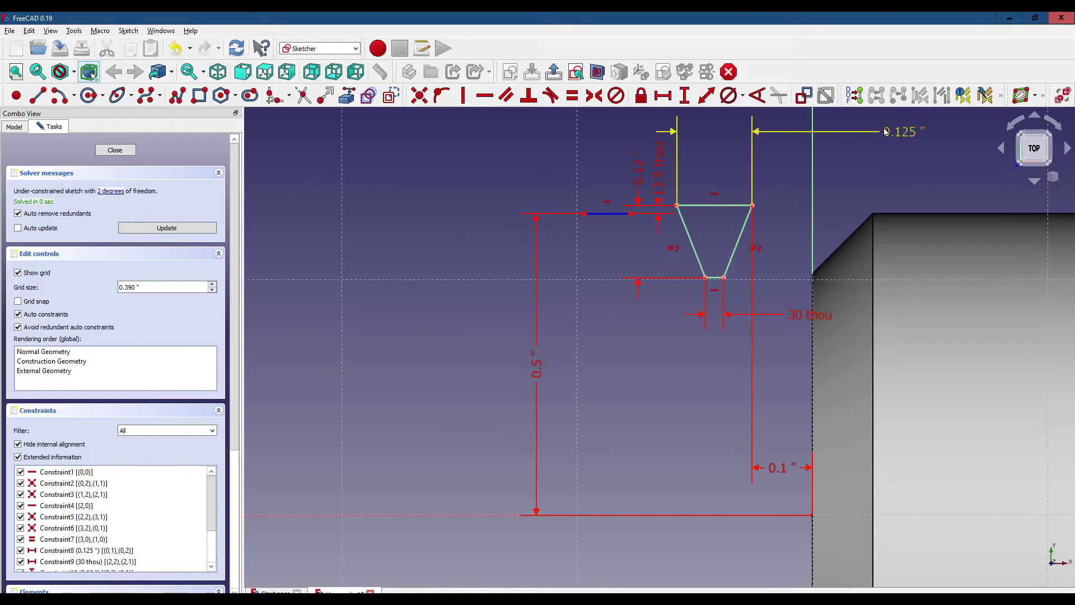
Spread the width labels below the profile over the shaft, bring the 0.5 in label closer, shorten the construction line and raise the short vertical labels
{"action": "left_click_drag", "start_coordinate": [889, 134], "coordinate": [948, 389]}
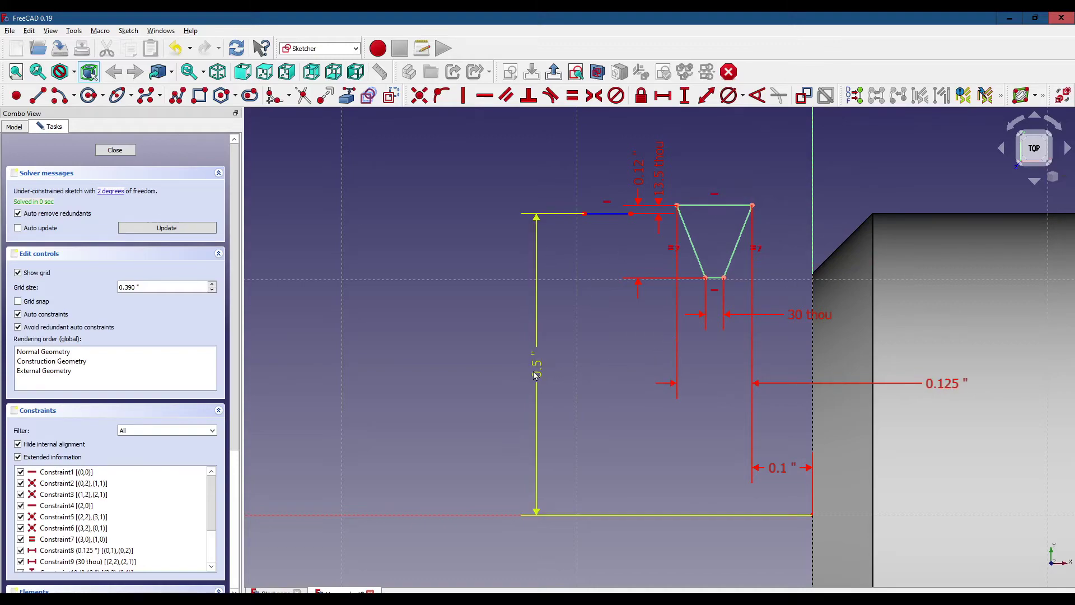
{"action": "left_click_drag", "start_coordinate": [538, 368], "coordinate": [571, 373]}
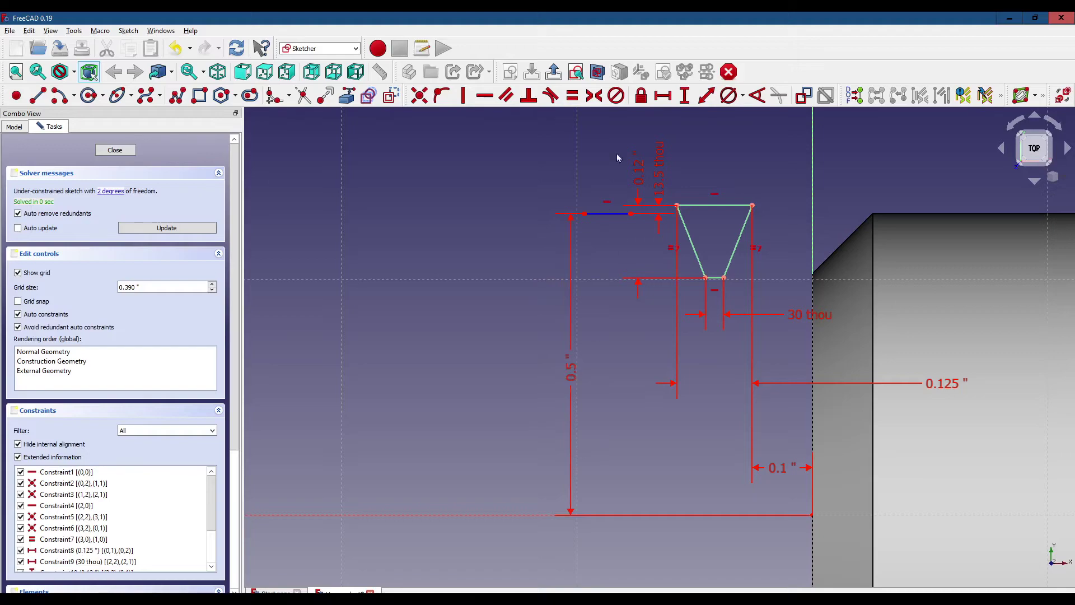
{"action": "left_click_drag", "start_coordinate": [588, 217], "coordinate": [614, 218]}
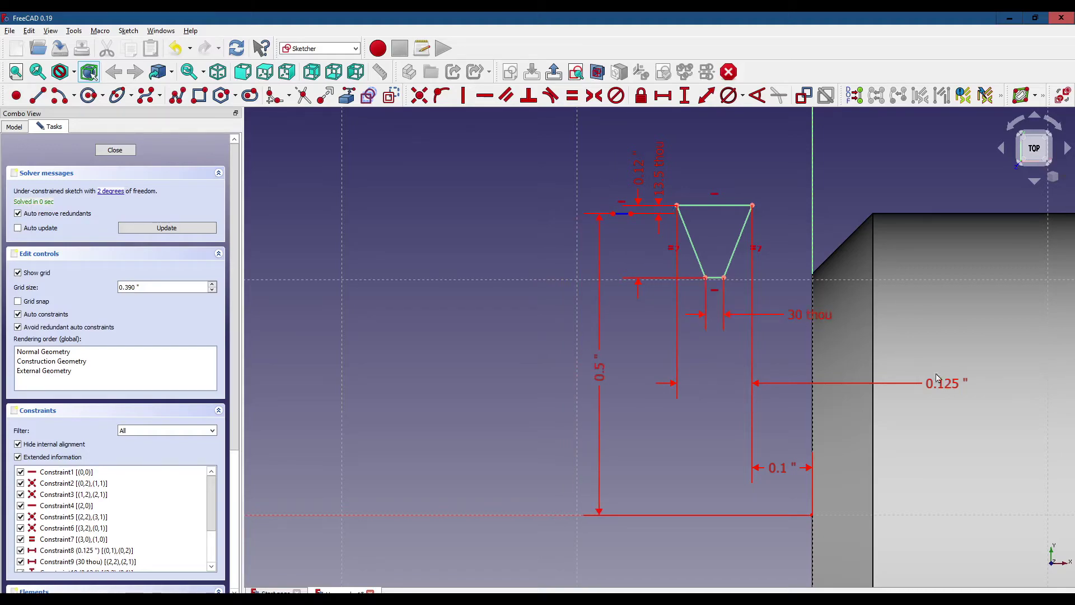
{"action": "left_click_drag", "start_coordinate": [952, 386], "coordinate": [847, 388]}
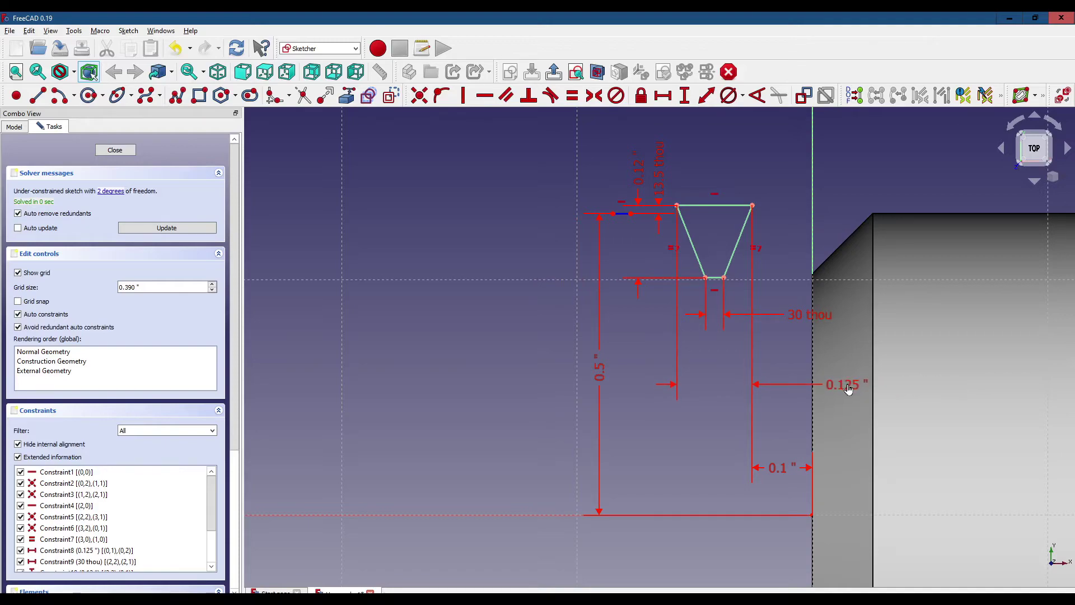
{"action": "left_click_drag", "start_coordinate": [815, 318], "coordinate": [932, 317]}
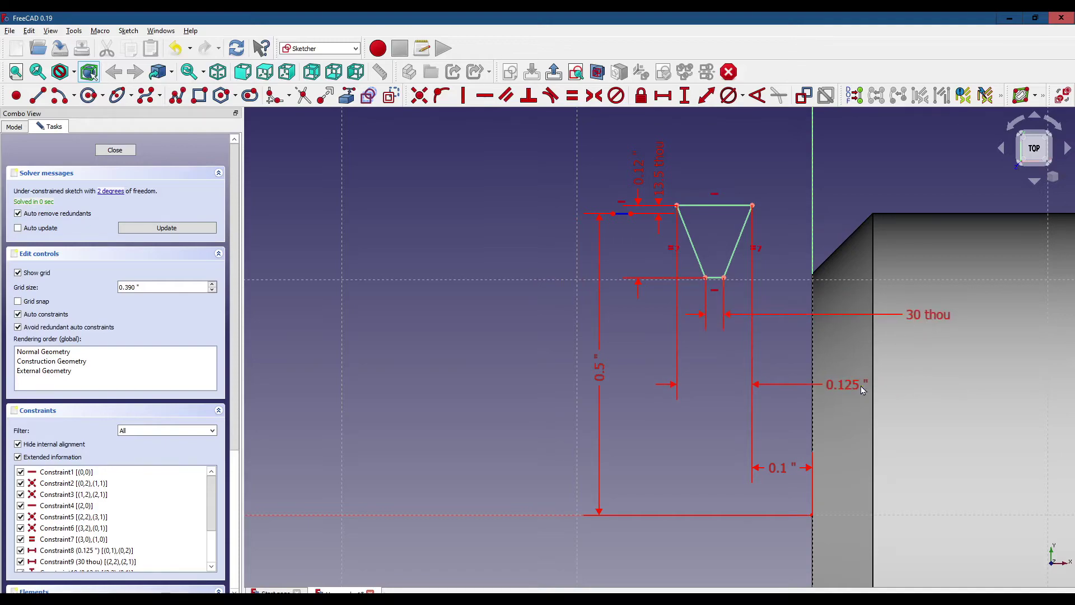
{"action": "left_click_drag", "start_coordinate": [847, 388], "coordinate": [933, 388]}
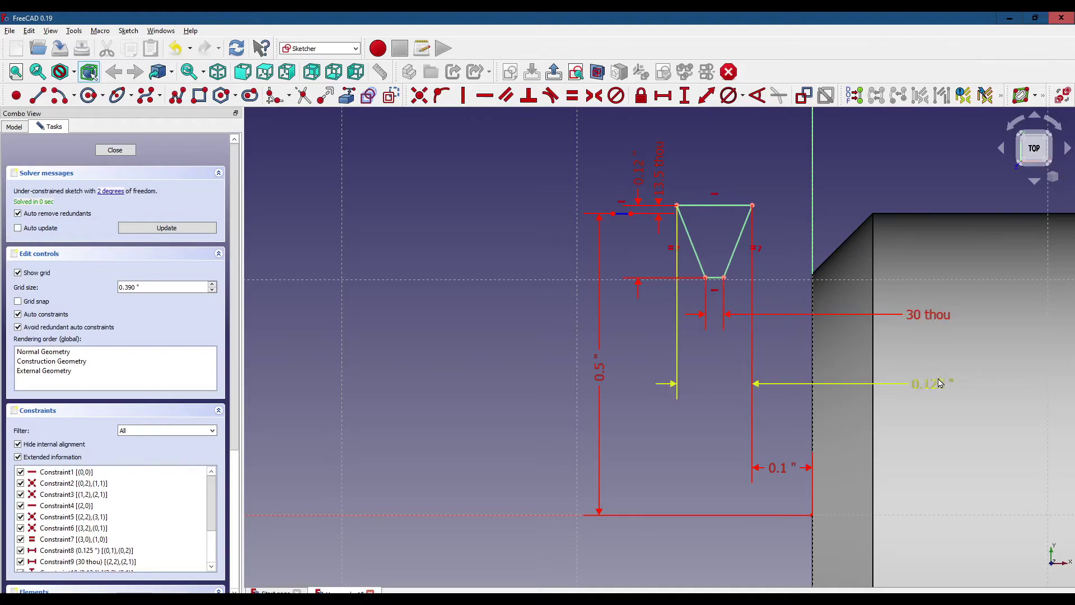
{"action": "left_click_drag", "start_coordinate": [660, 171], "coordinate": [637, 157]}
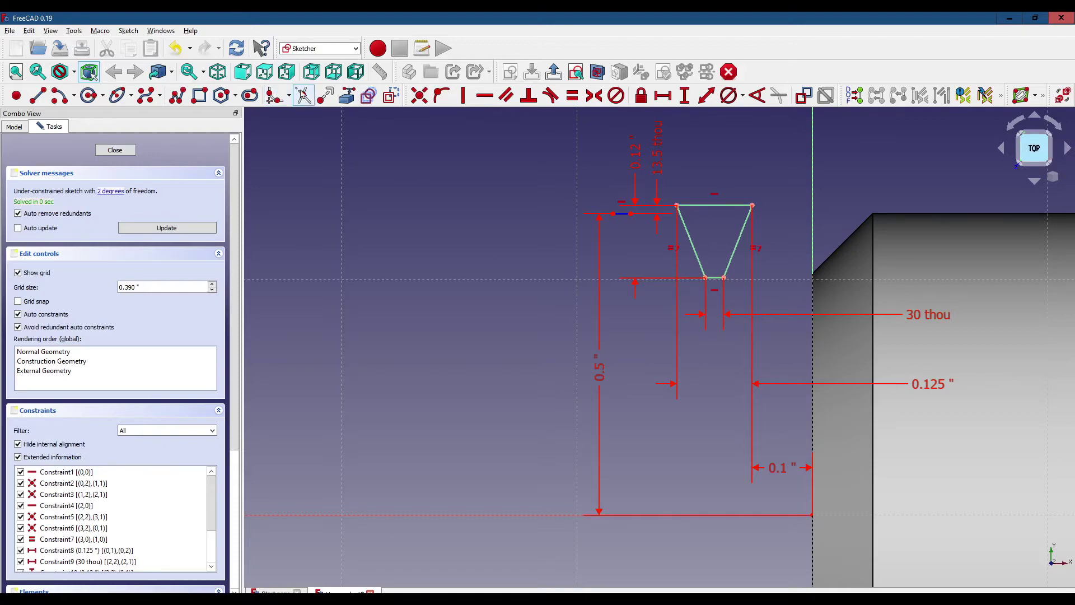
Close the profile sketch and rename it Thread Cutter Sketch
{"action": "left_click", "coordinate": [118, 150]}
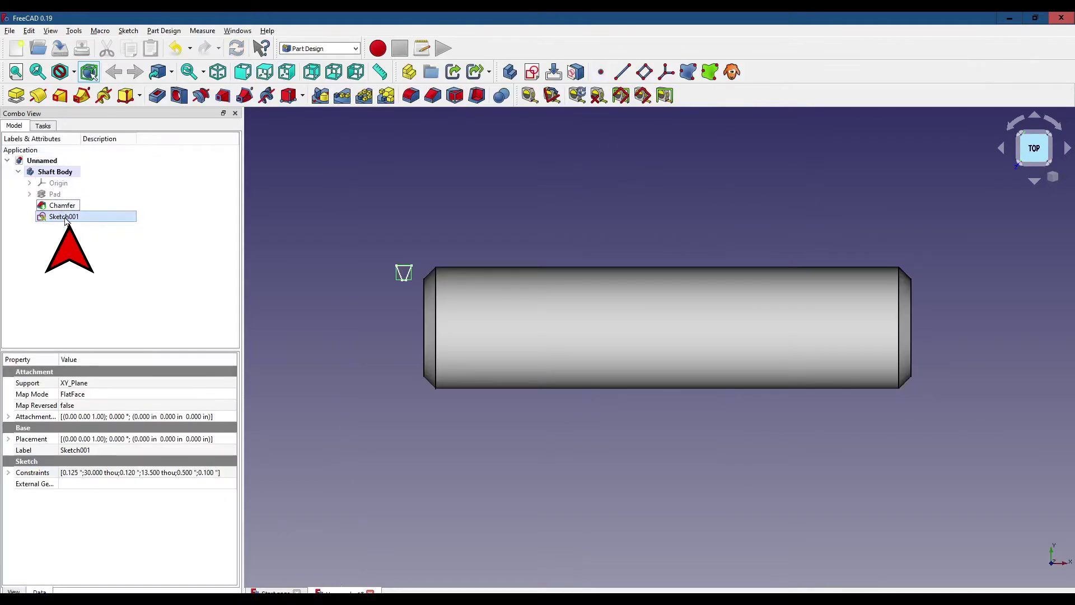
{"action": "right_click", "coordinate": [65, 217]}
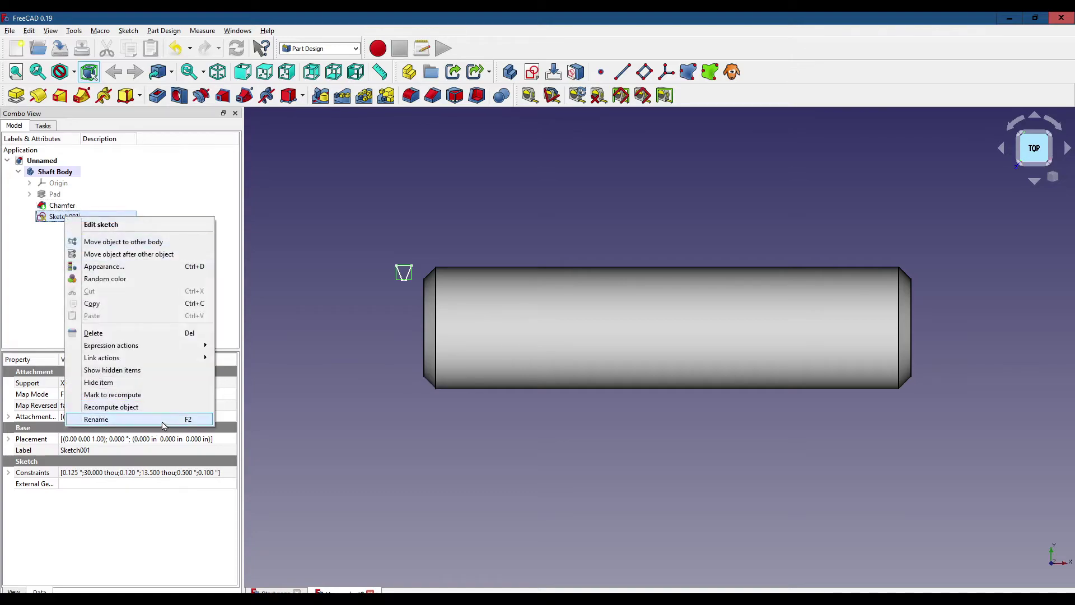
{"action": "left_click", "coordinate": [163, 421]}
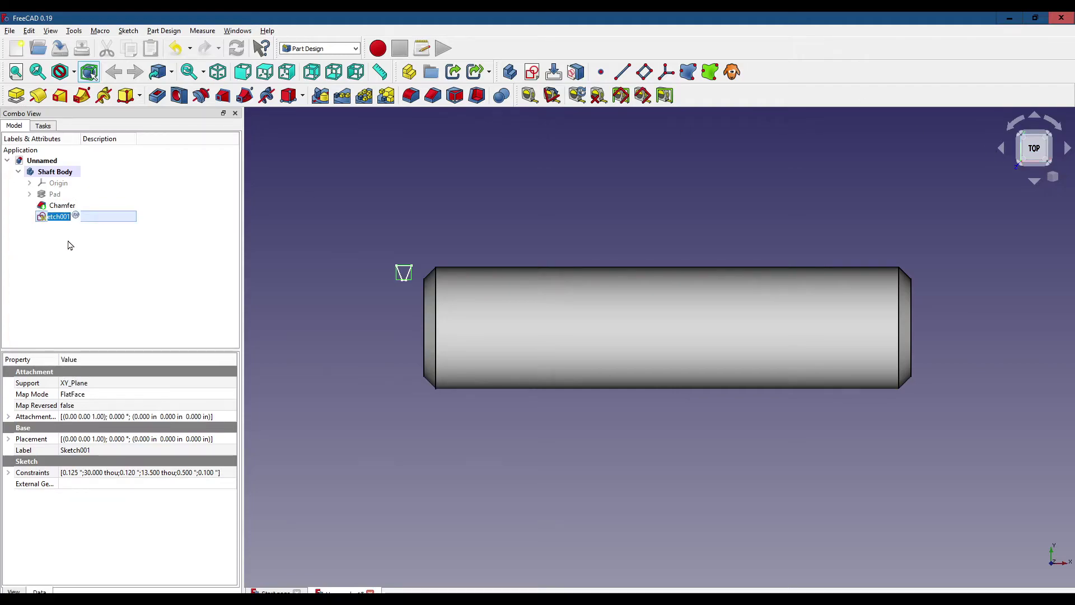
{"action": "type", "text": "Th"}
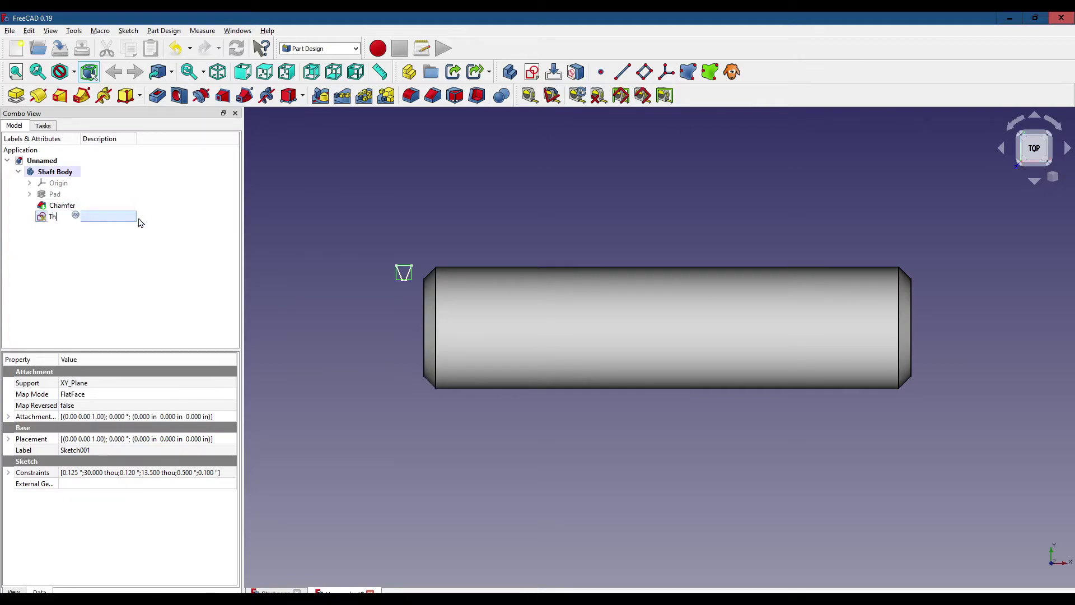
{"action": "type", "text": "read Cutter Sk"}
{"action": "type", "text": "etch"}
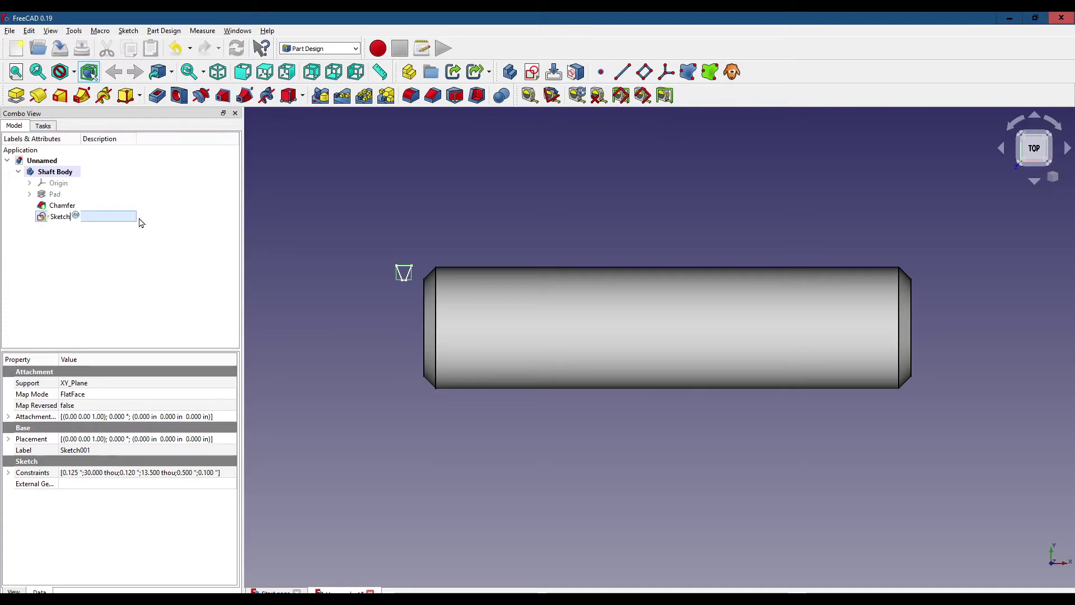
{"action": "key", "text": "Return"}
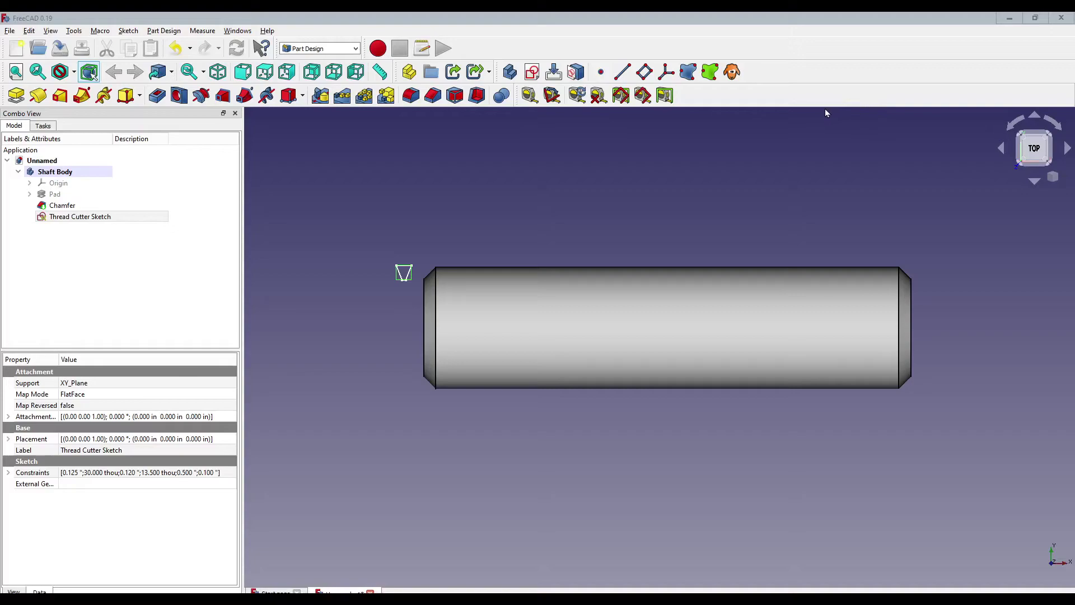
Start a subtractive helix from Thread Cutter Sketch with the base X axis along the shaft as its axis
{"action": "left_click", "coordinate": [103, 217]}
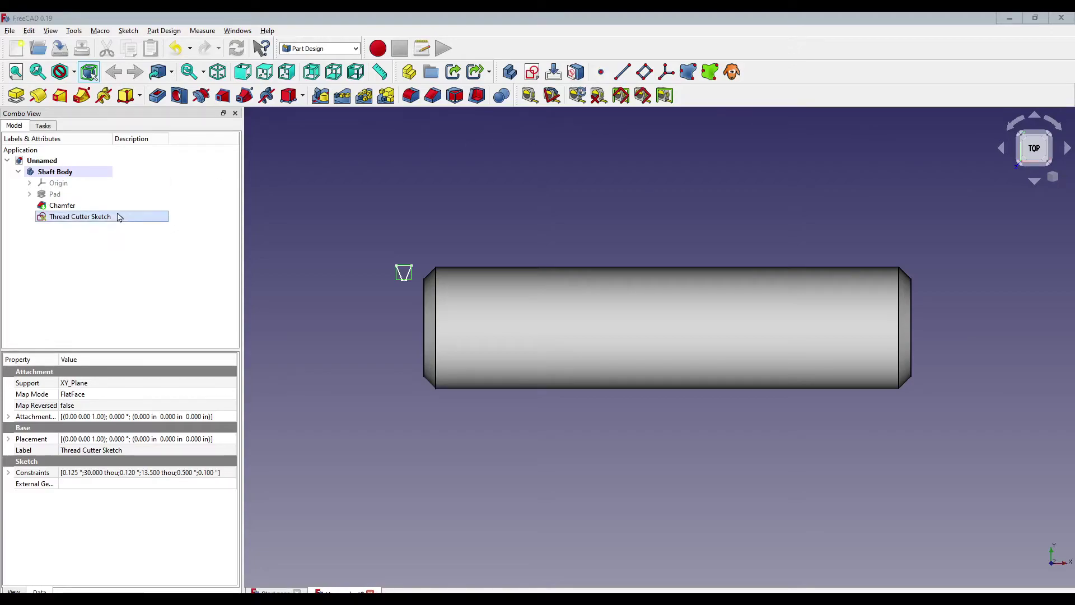
{"action": "left_click", "coordinate": [103, 219]}
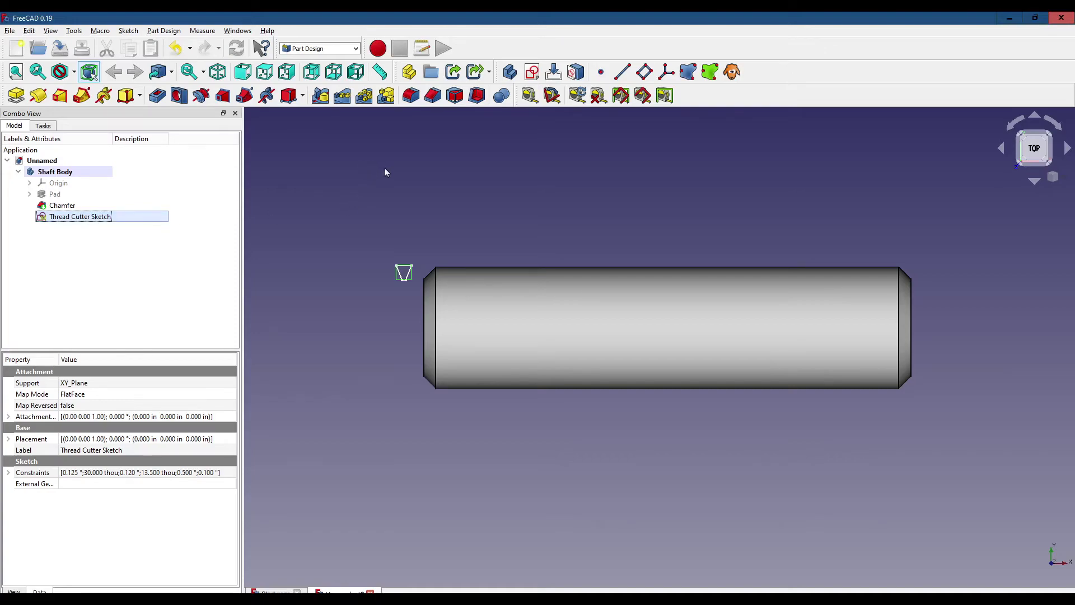
{"action": "left_click", "coordinate": [268, 97]}
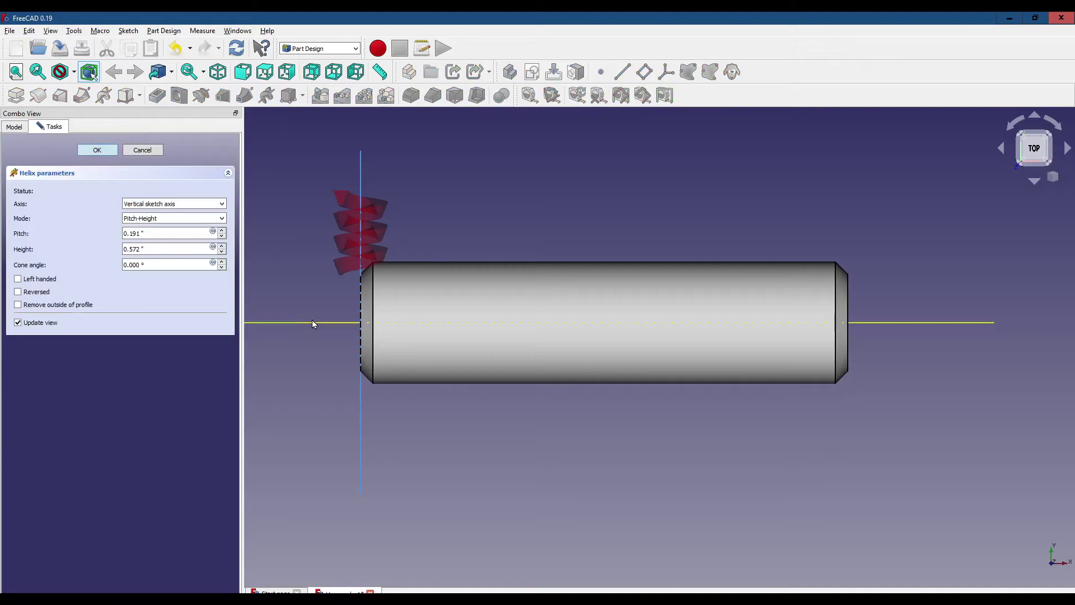
{"action": "left_click", "coordinate": [312, 322]}
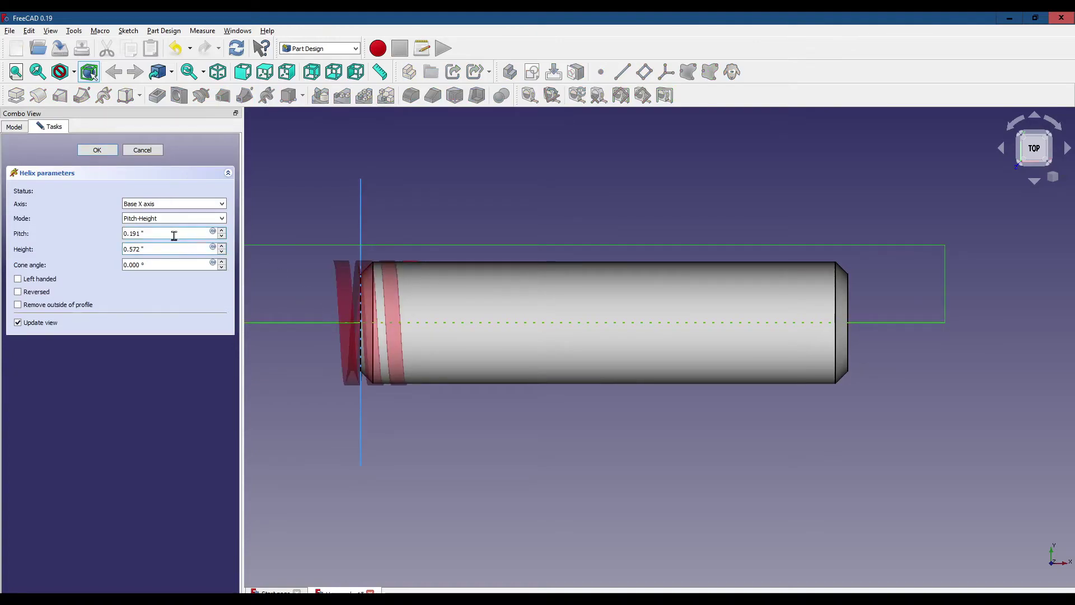
Set the helix pitch to 0.125 in and its height to 4.5 in, then apply the thread cut
{"action": "left_click_drag", "start_coordinate": [155, 236], "coordinate": [118, 236]}
{"action": "type", "text": "0.125"}
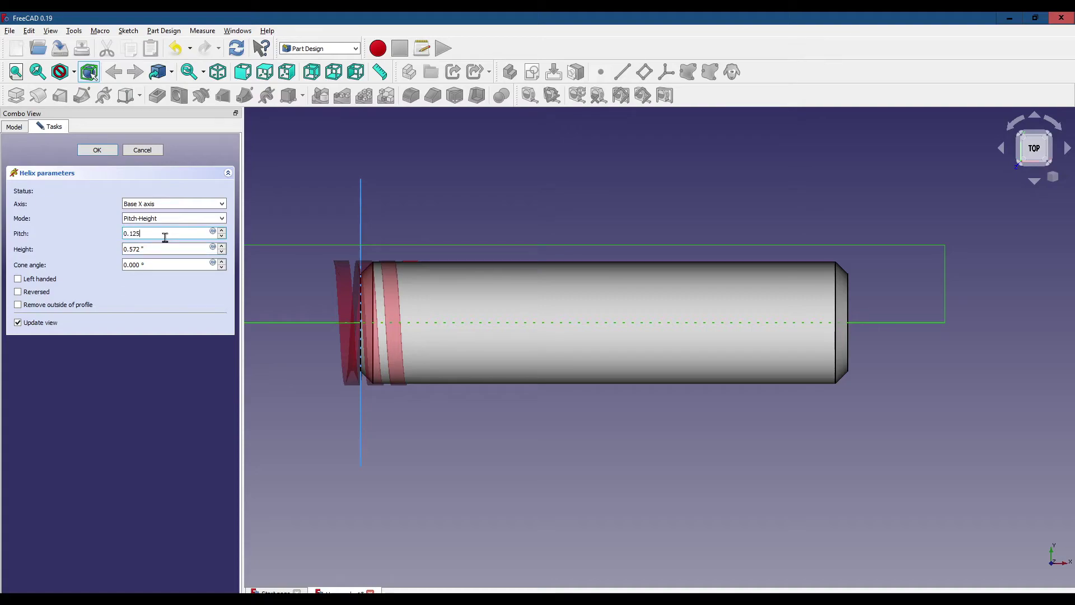
{"action": "key", "text": "Tab"}
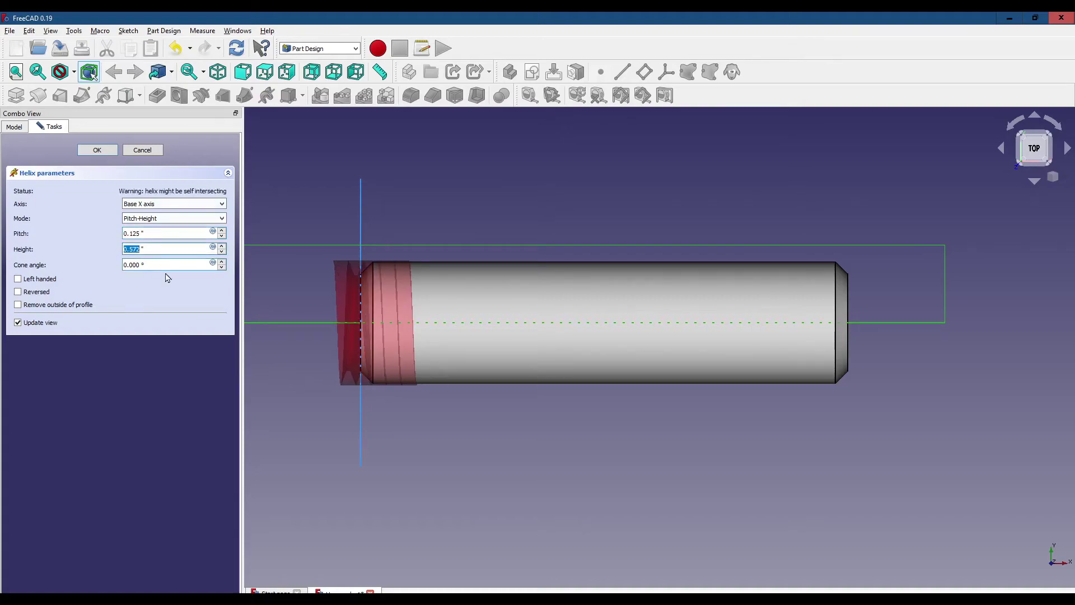
{"action": "type", "text": "4."}
{"action": "key", "text": "Tab"}
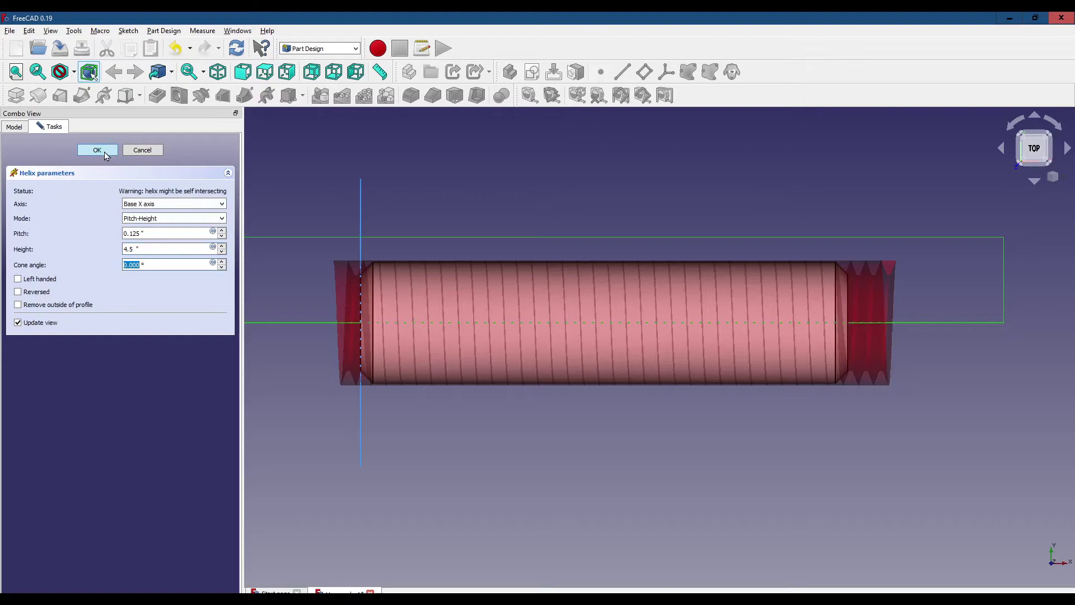
{"action": "left_click", "coordinate": [105, 153]}
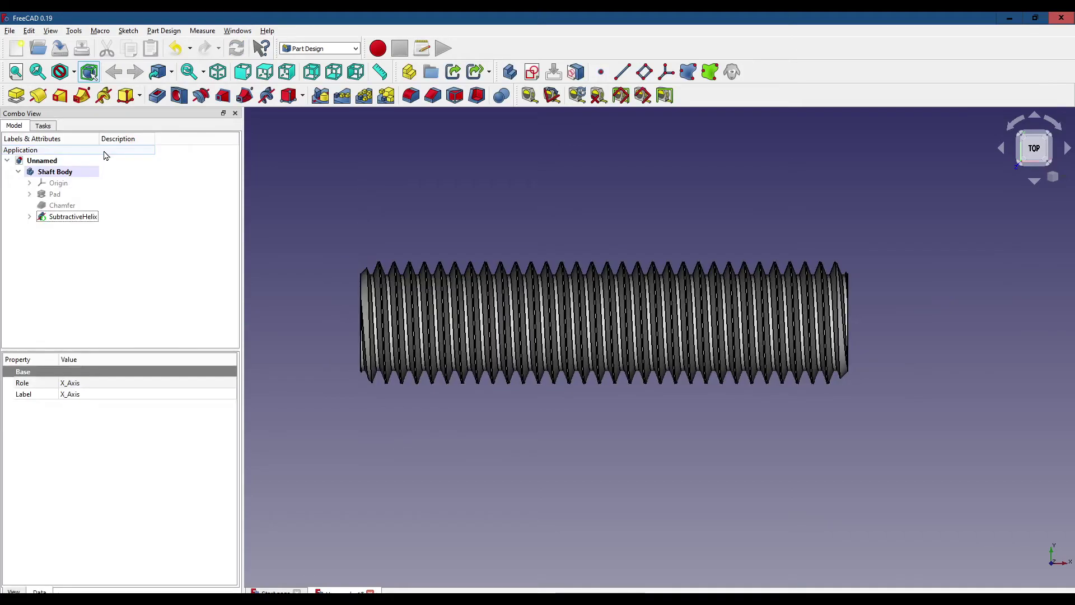
Edit the shaft's subtractive helix from the front view and set its height to 1.5 in
{"action": "mouse_move", "coordinate": [637, 422]}
{"action": "right_mouse_down", "text": "shift"}
{"action": "mouse_move", "coordinate": [734, 400]}
{"action": "mouse_move", "coordinate": [696, 376]}
{"action": "mouse_move", "coordinate": [583, 358]}
{"action": "mouse_move", "coordinate": [523, 367]}
{"action": "mouse_move", "coordinate": [600, 356]}
{"action": "mouse_move", "coordinate": [632, 367]}
{"action": "right_mouse_up", "text": "shift"}
{"action": "key", "text": "1"}
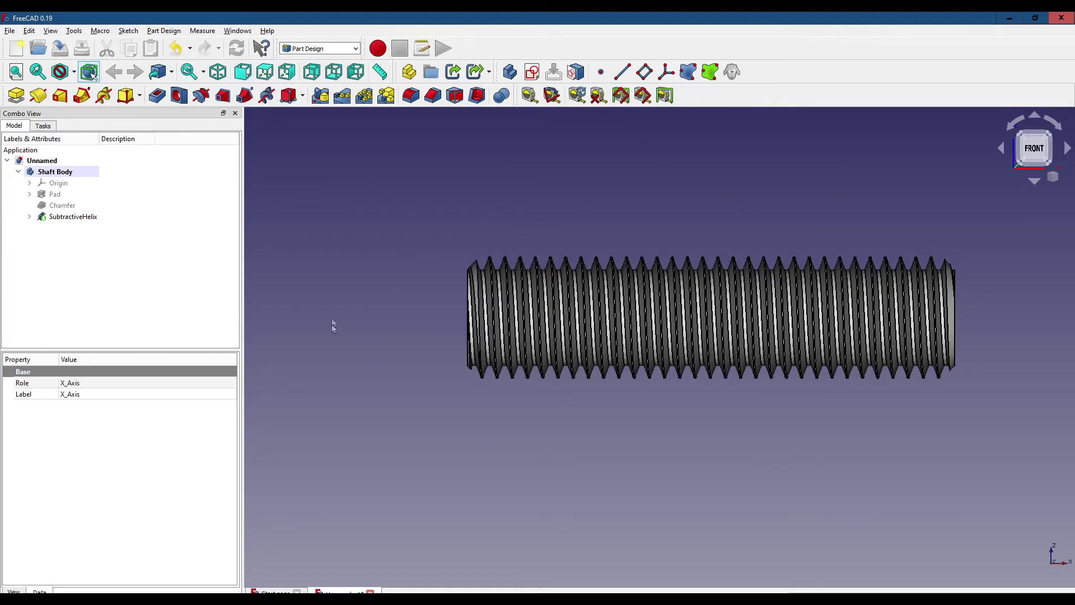
{"action": "left_click", "coordinate": [381, 275]}
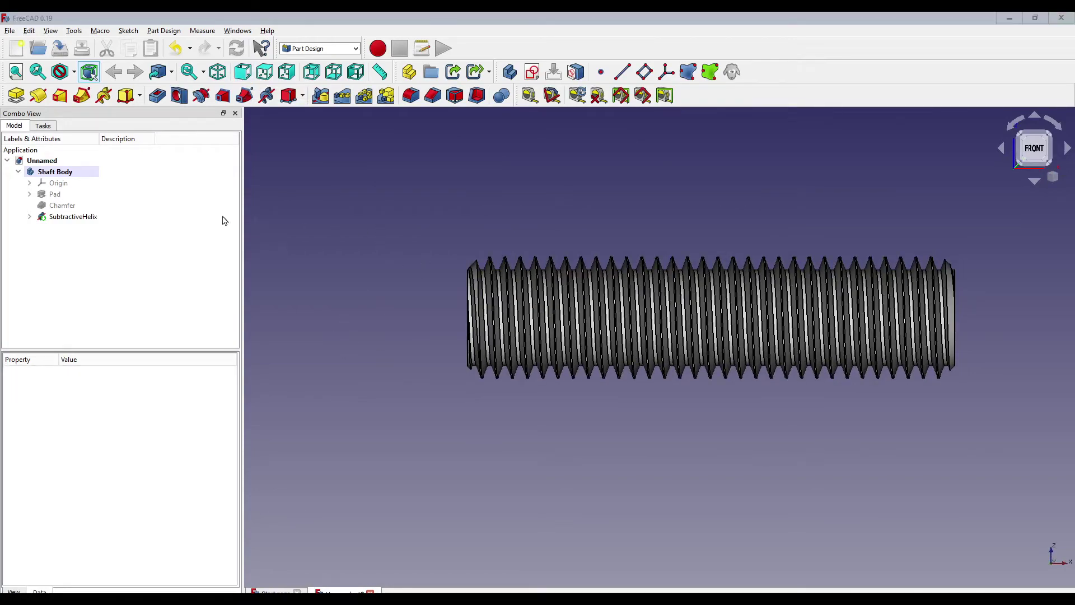
{"action": "double_click", "coordinate": [67, 217]}
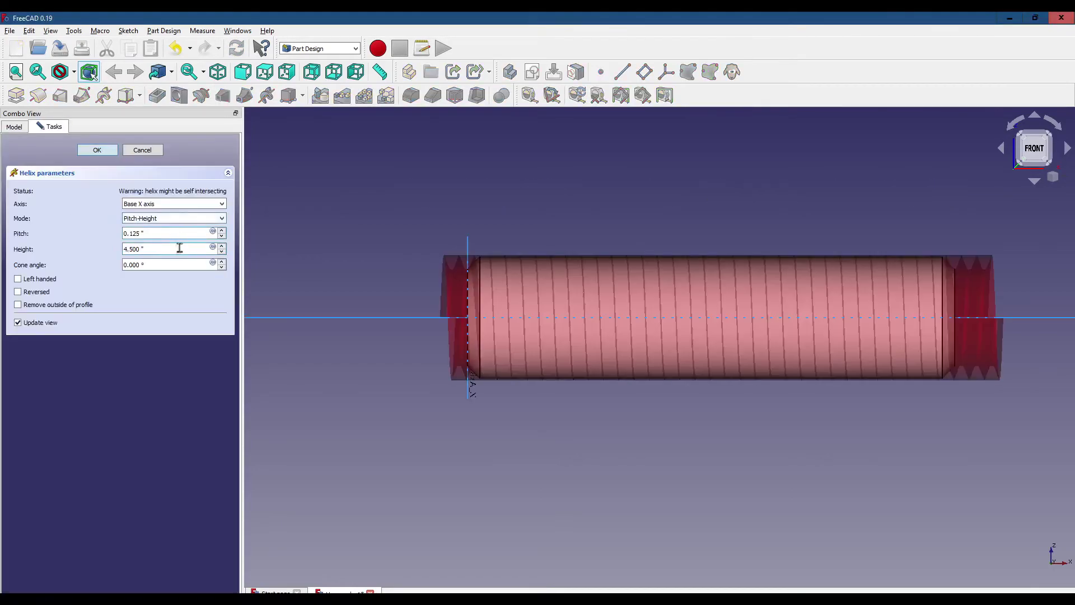
{"action": "left_click_drag", "start_coordinate": [176, 251], "coordinate": [117, 247]}
{"action": "type", "text": "1.5"}
{"action": "key", "text": "Tab"}
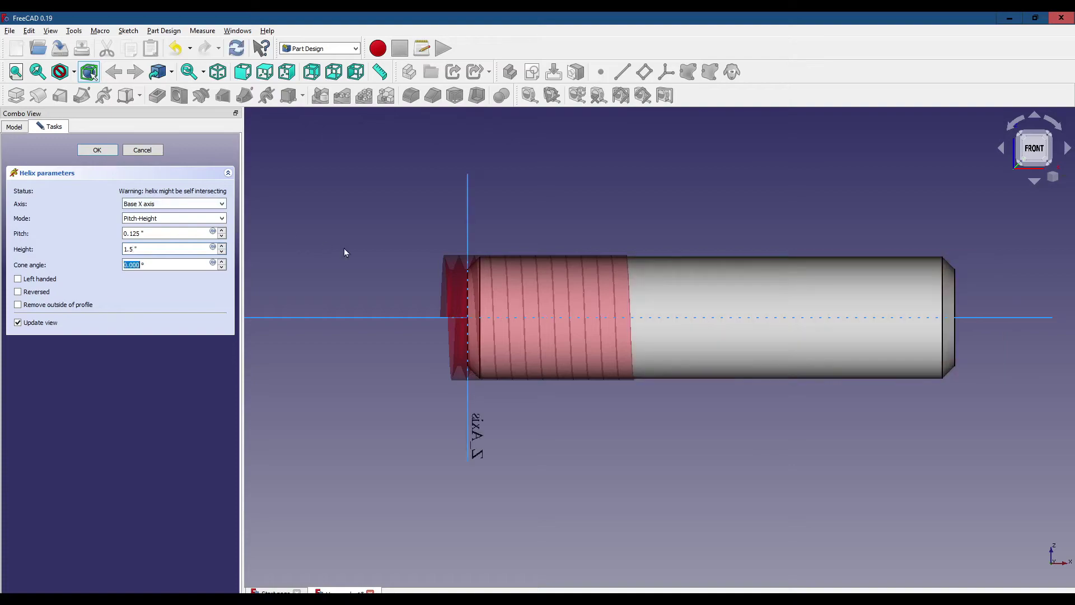
{"action": "key", "text": "Return"}
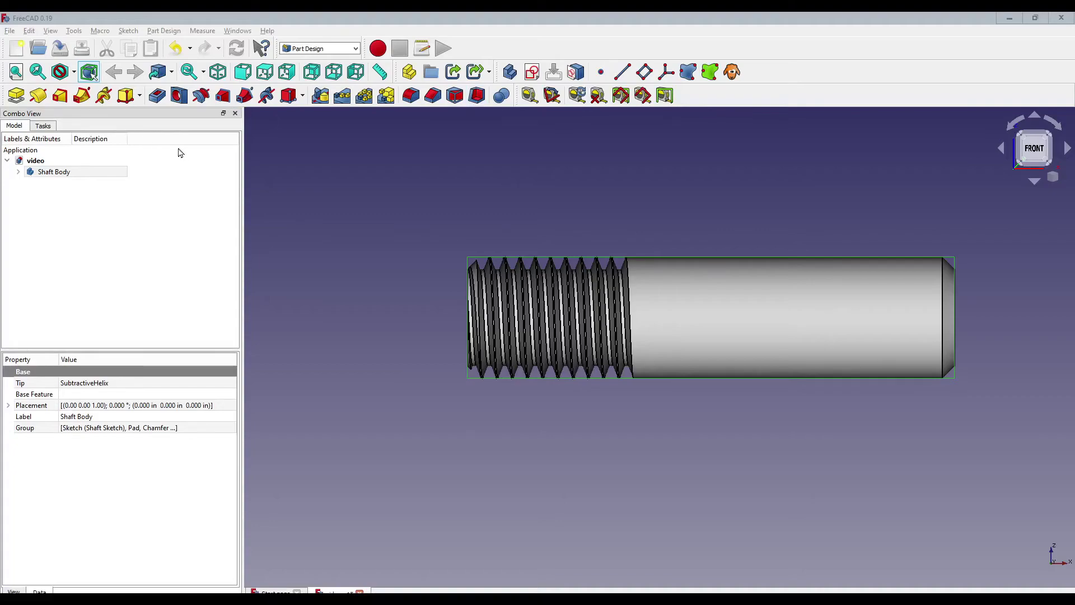
Hide the Shaft Body and create a new body for the bolt head
{"action": "left_click", "coordinate": [54, 173]}
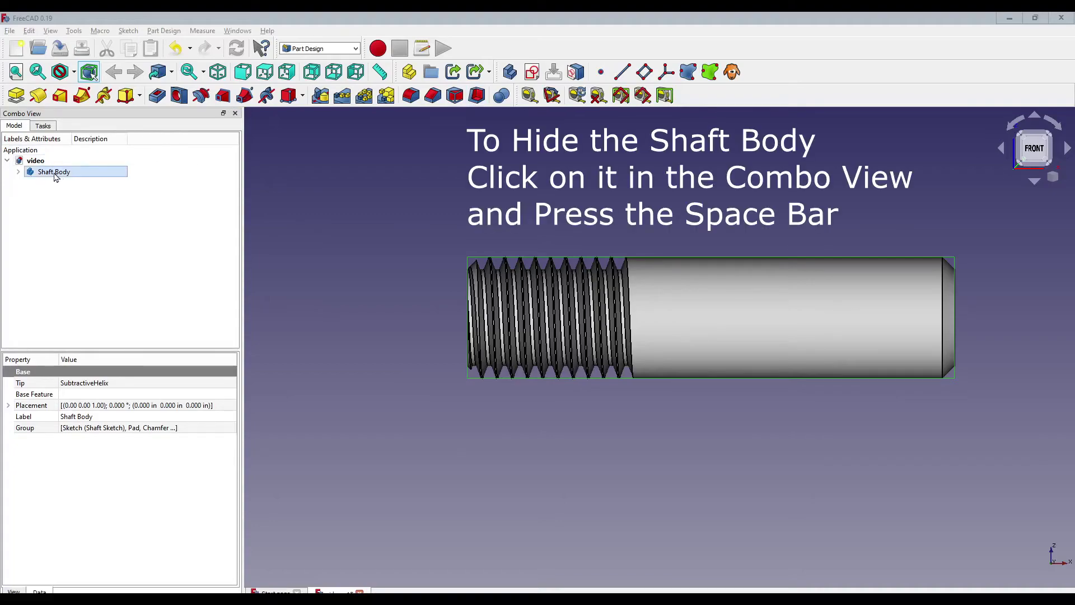
{"action": "key", "text": "space"}
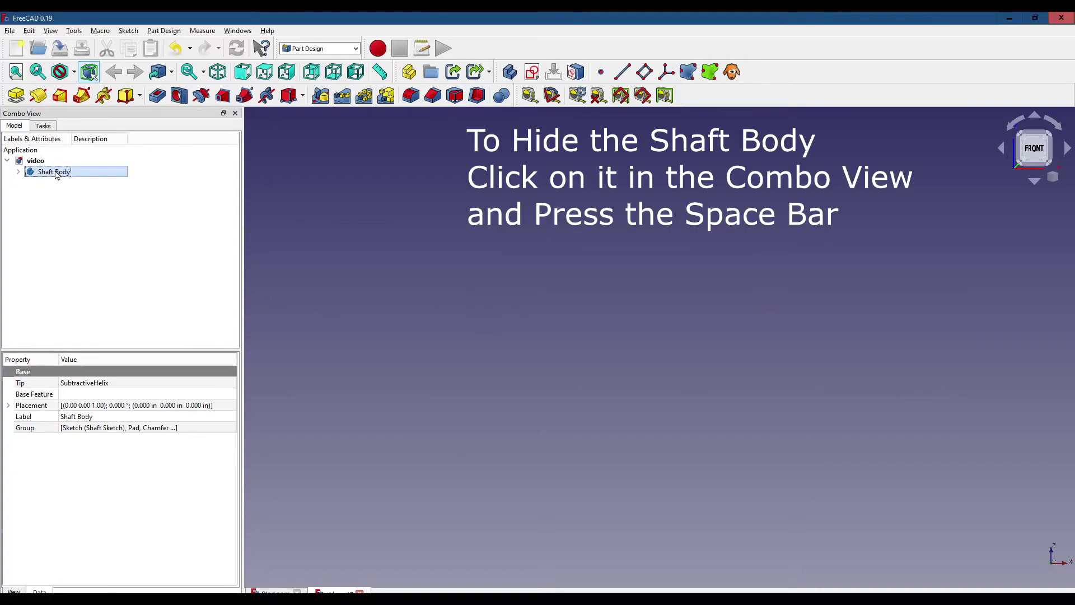
{"action": "left_click", "coordinate": [511, 73]}
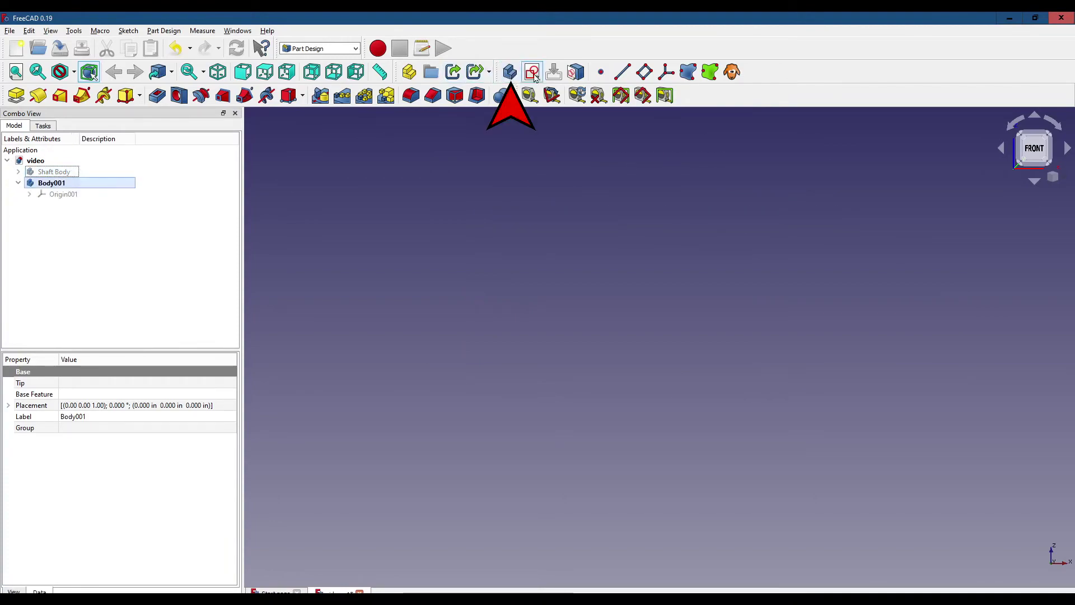
Start a sketch on the new body's YZ plane and draw a hexagon about 1.15 in across flats centred on the origin
{"action": "left_click", "coordinate": [532, 73]}
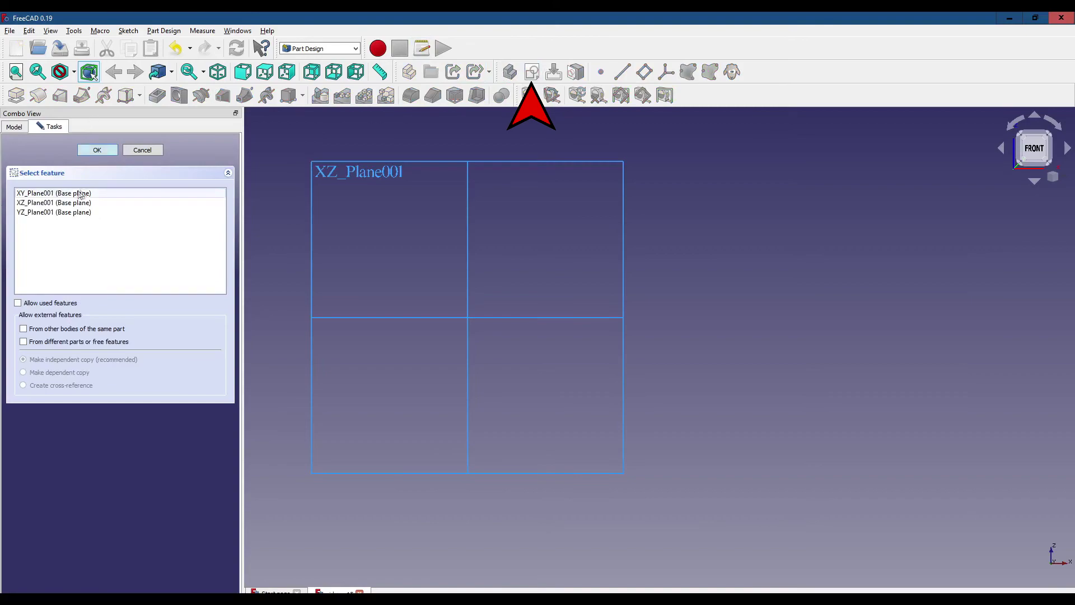
{"action": "left_click", "coordinate": [68, 215]}
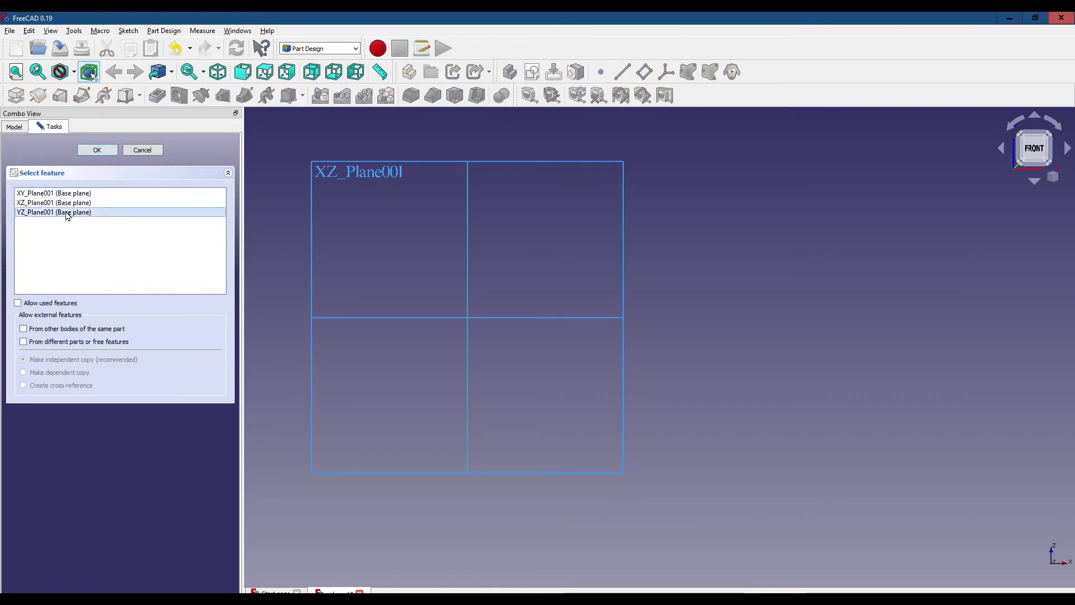
{"action": "left_click", "coordinate": [98, 151]}
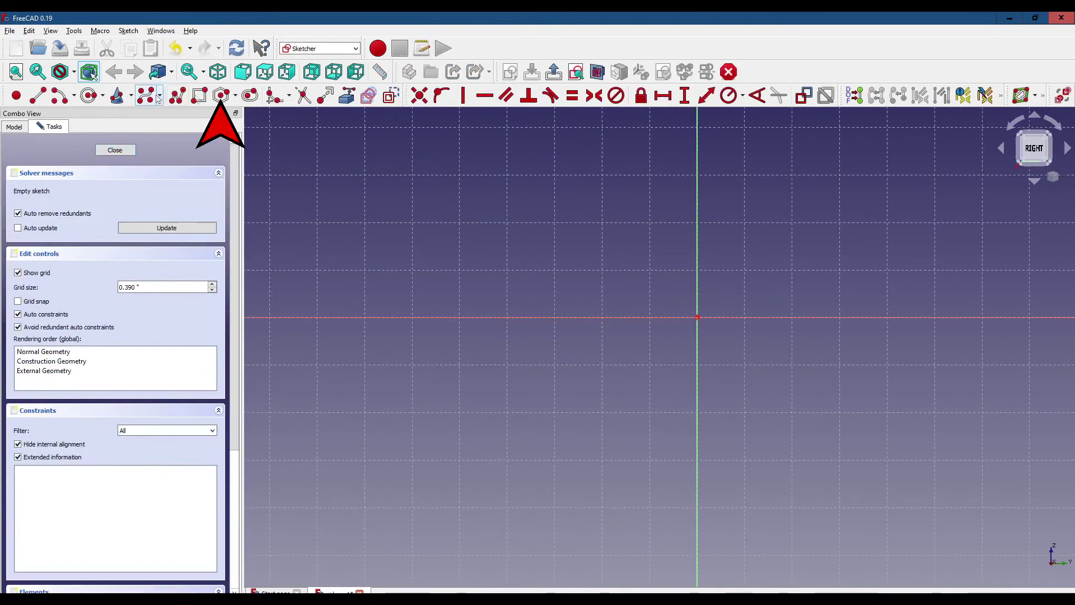
{"action": "left_click", "coordinate": [222, 96]}
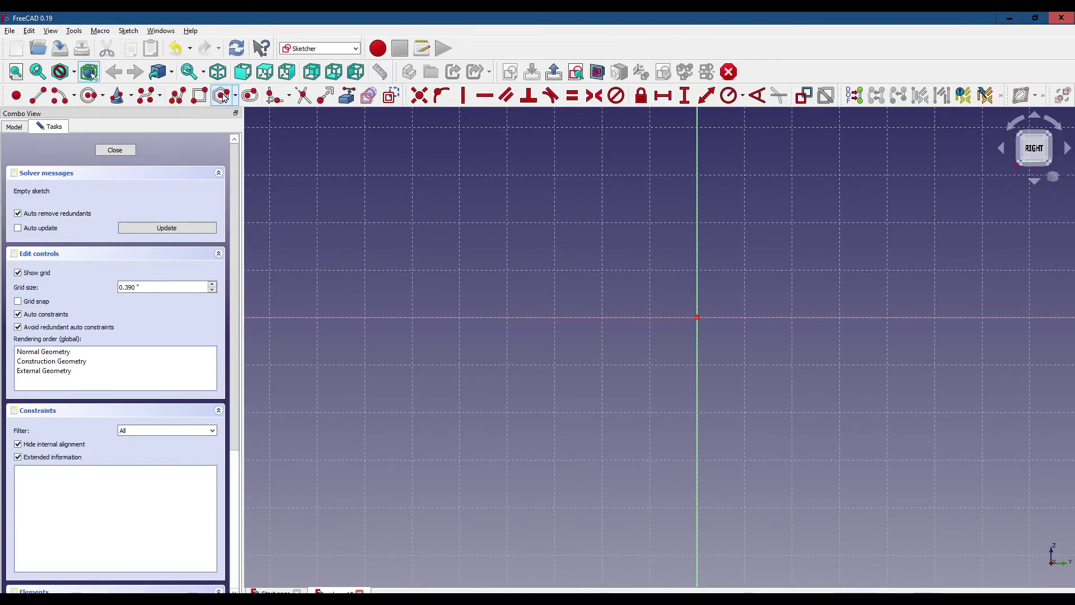
{"action": "left_click", "coordinate": [698, 317]}
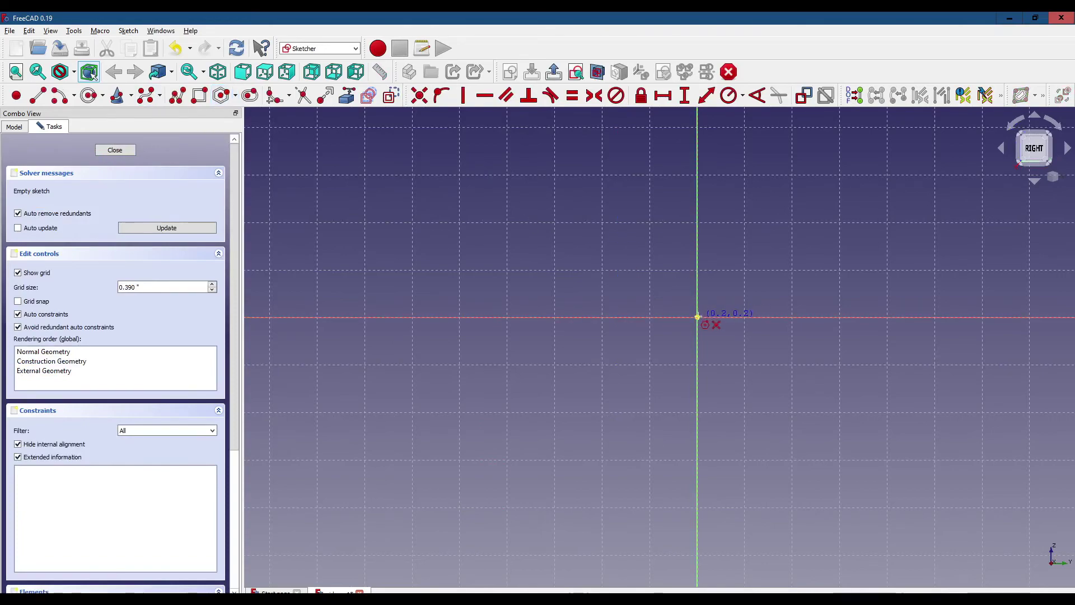
{"action": "left_click", "coordinate": [747, 244]}
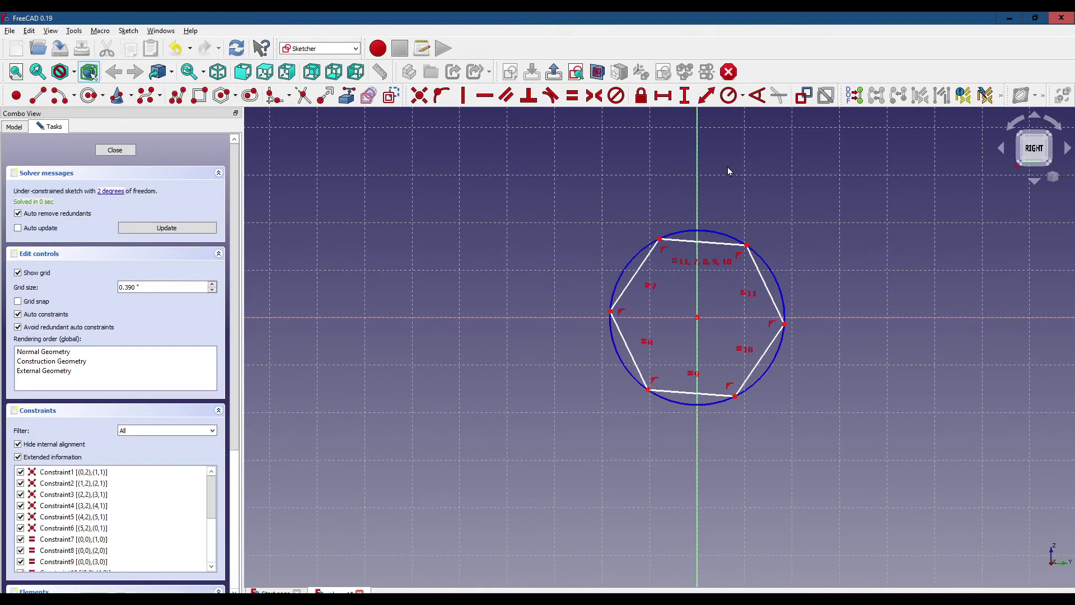
Make one side of the hexagon vertical, set its across-flats width to 1.6 in with the label inside, and close the sketch
{"action": "left_click", "coordinate": [765, 290]}
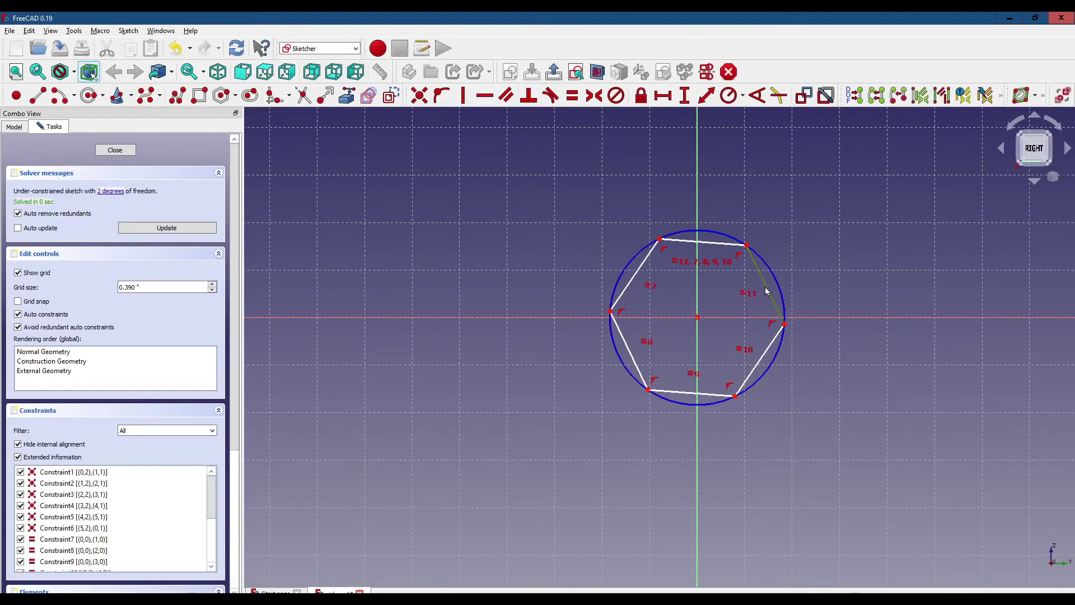
{"action": "left_click", "coordinate": [464, 96]}
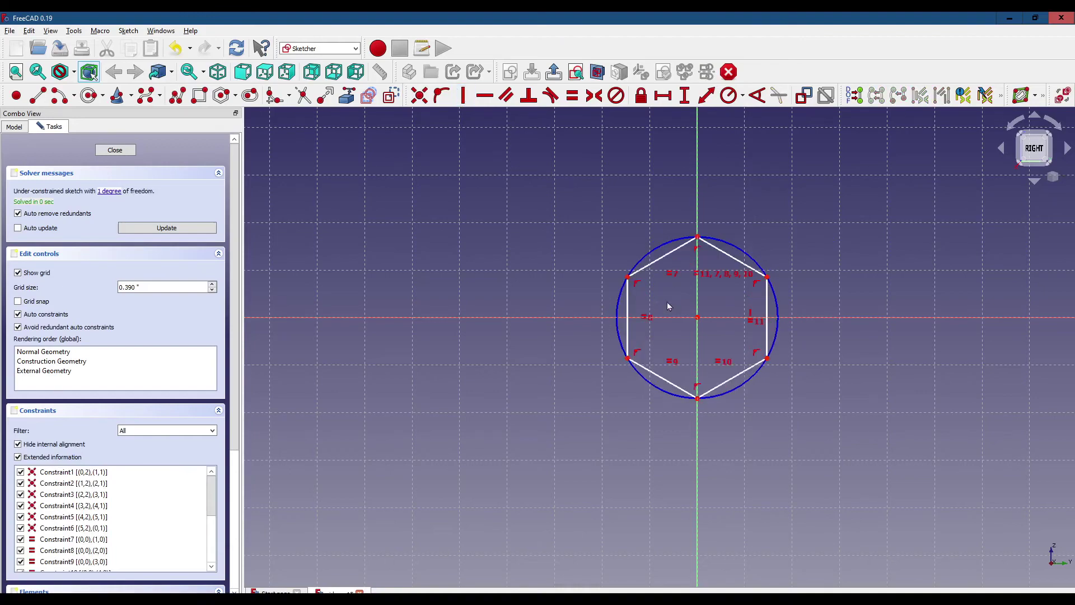
{"action": "left_click", "coordinate": [627, 276]}
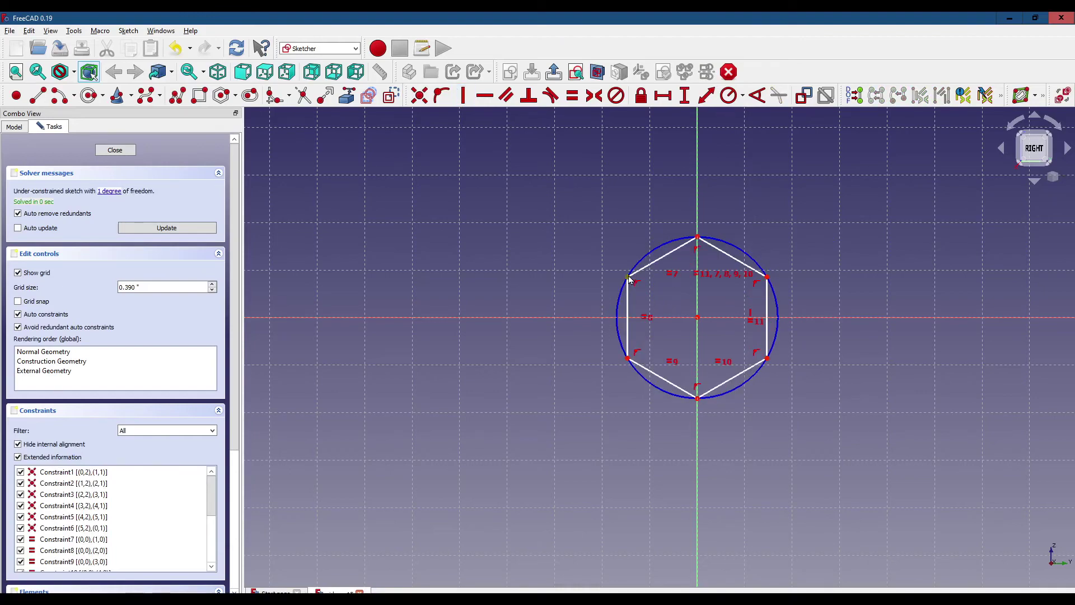
{"action": "left_click", "coordinate": [767, 278]}
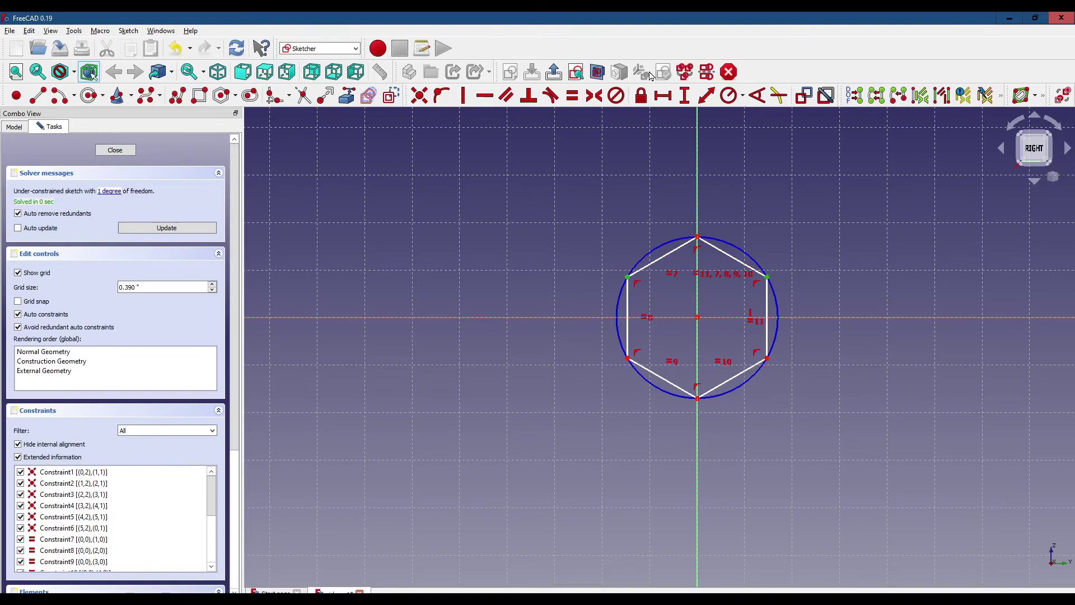
{"action": "left_click", "coordinate": [668, 97]}
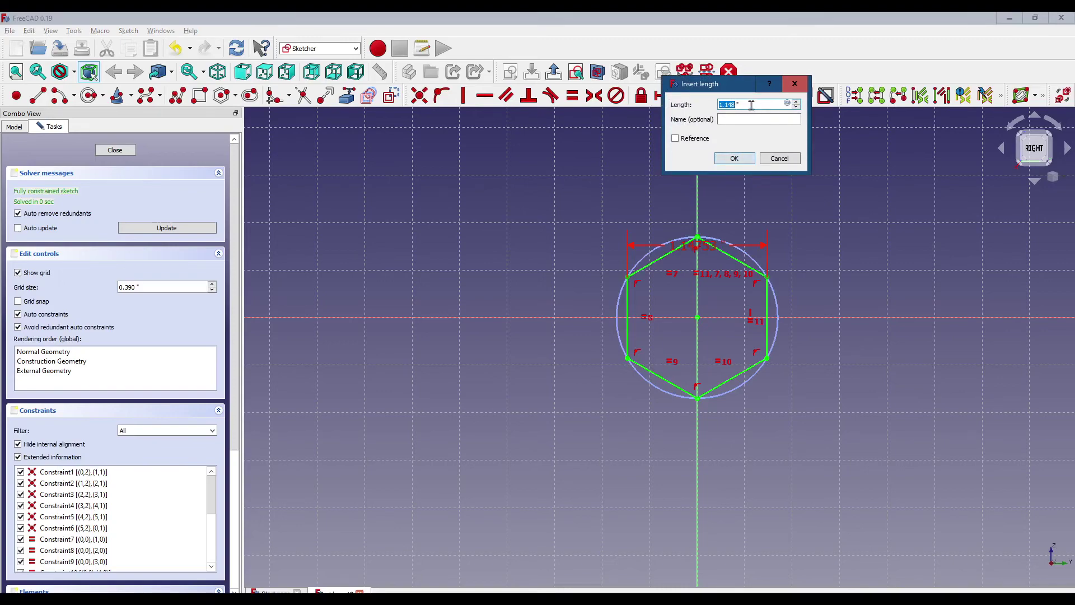
{"action": "type", "text": "1.6"}
{"action": "key", "text": "Return"}
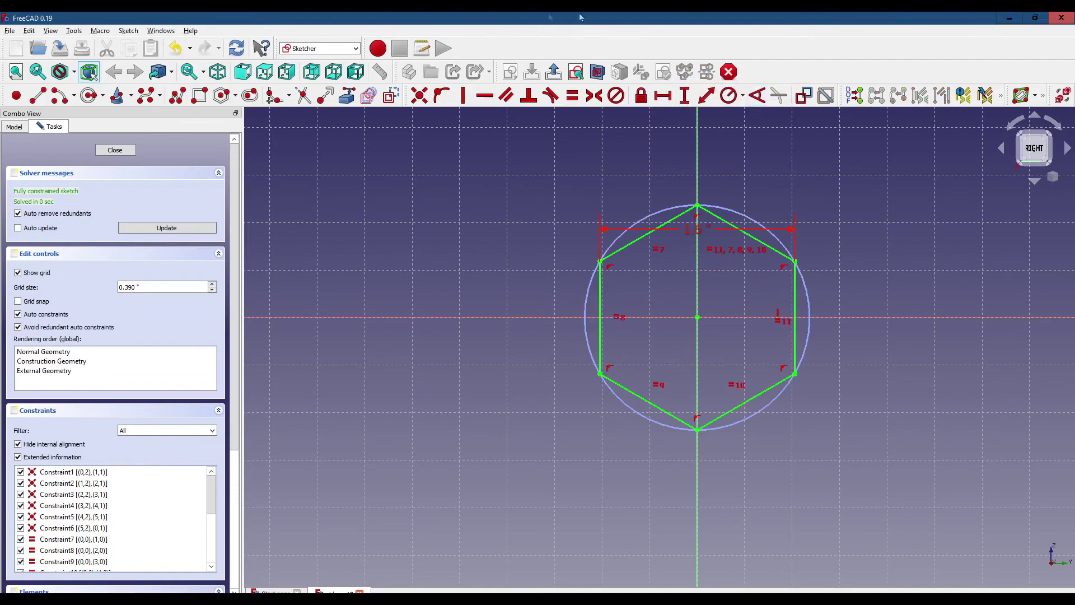
{"action": "left_click_drag", "start_coordinate": [697, 244], "coordinate": [701, 294]}
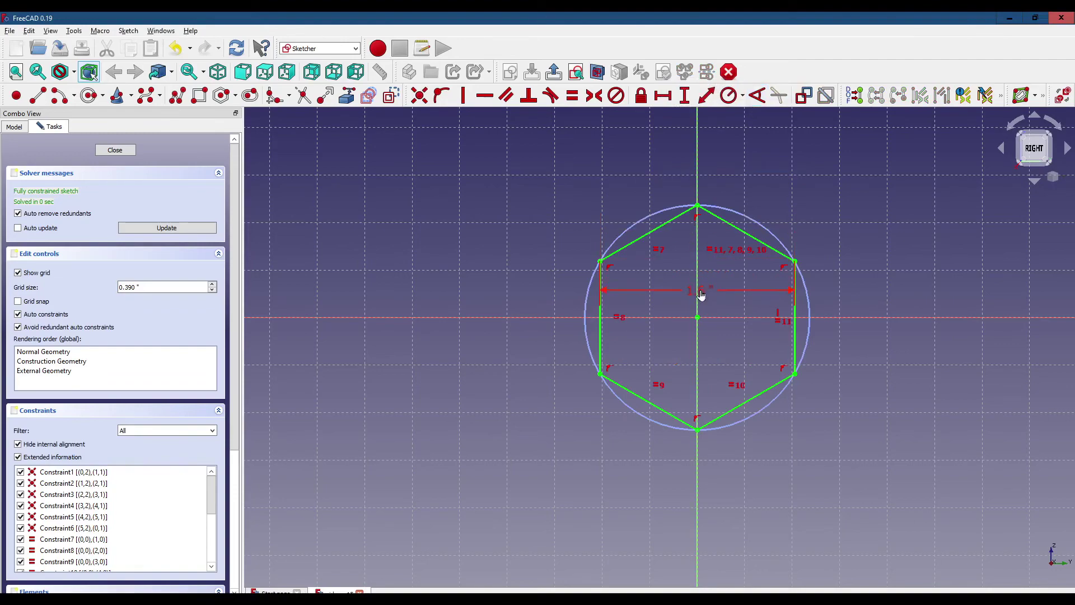
{"action": "left_click", "coordinate": [123, 154]}
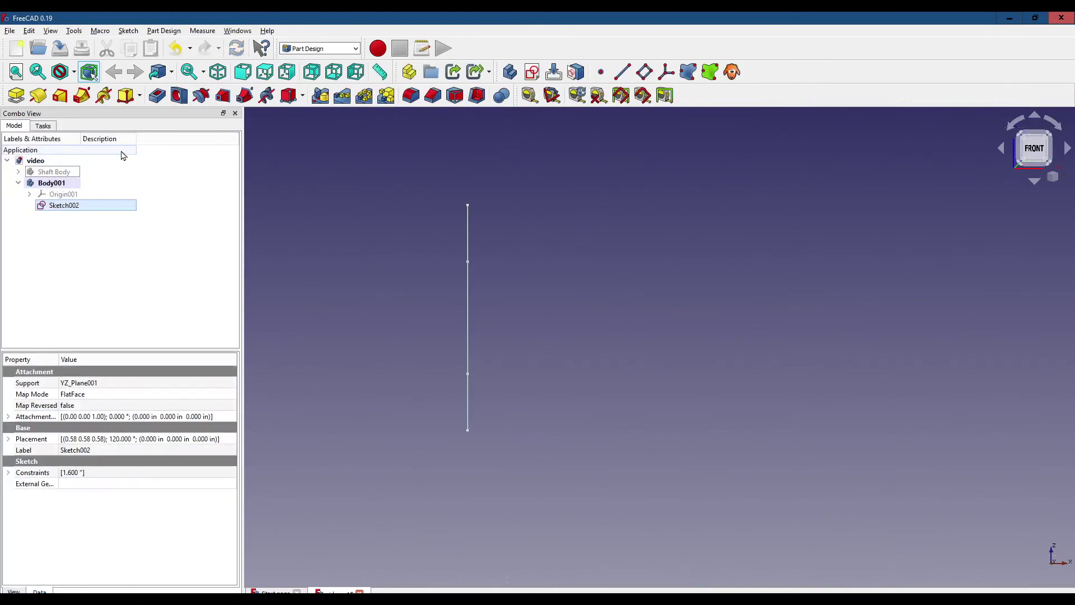
Pad the hexagon sketch to a length of 0.6 in
{"action": "left_click", "coordinate": [45, 206]}
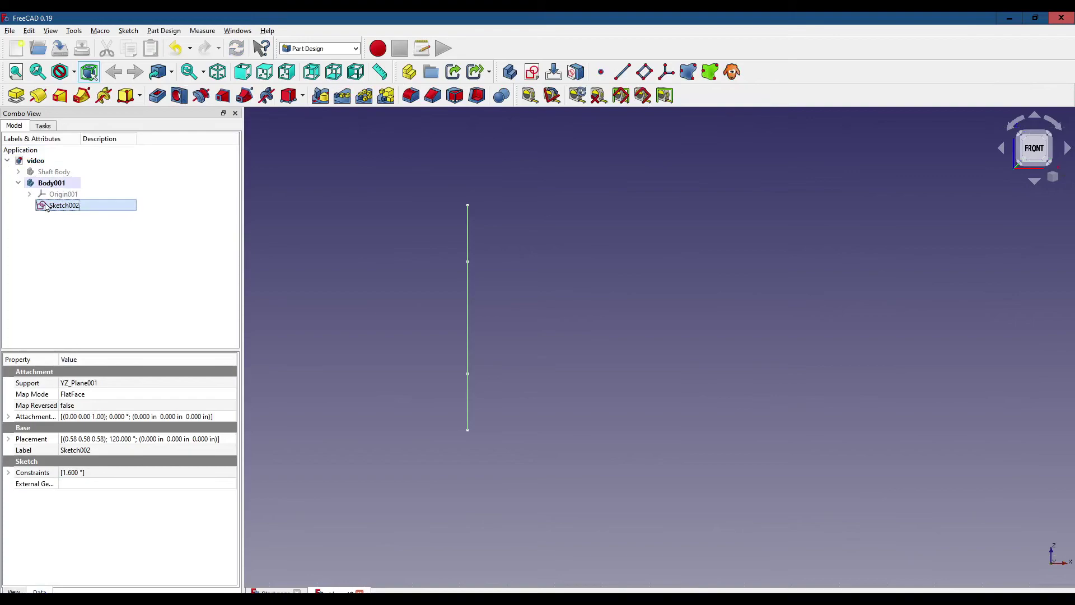
{"action": "left_click", "coordinate": [12, 96]}
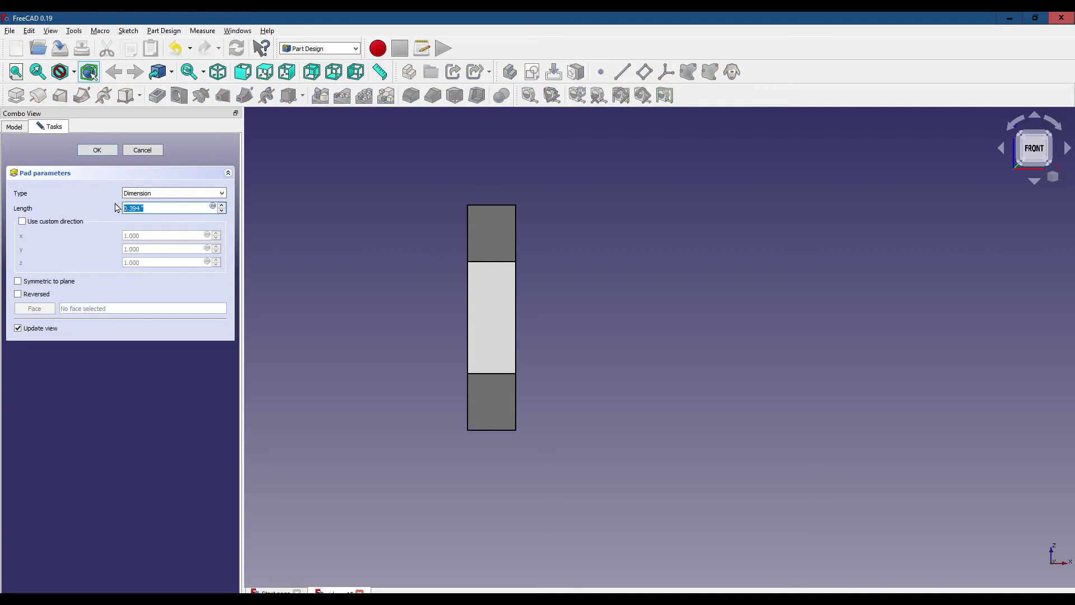
{"action": "type", "text": "0.6"}
{"action": "key", "text": "Tab"}
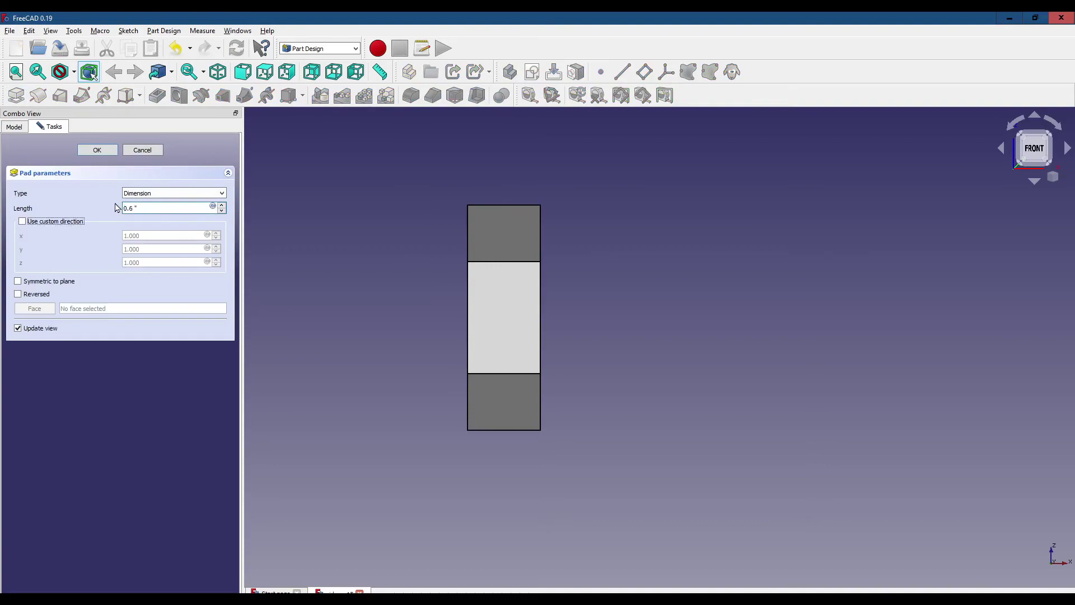
{"action": "left_click", "coordinate": [97, 151]}
Rename the hexagonal pad as Hex Head Pad
{"action": "left_click", "coordinate": [57, 206]}
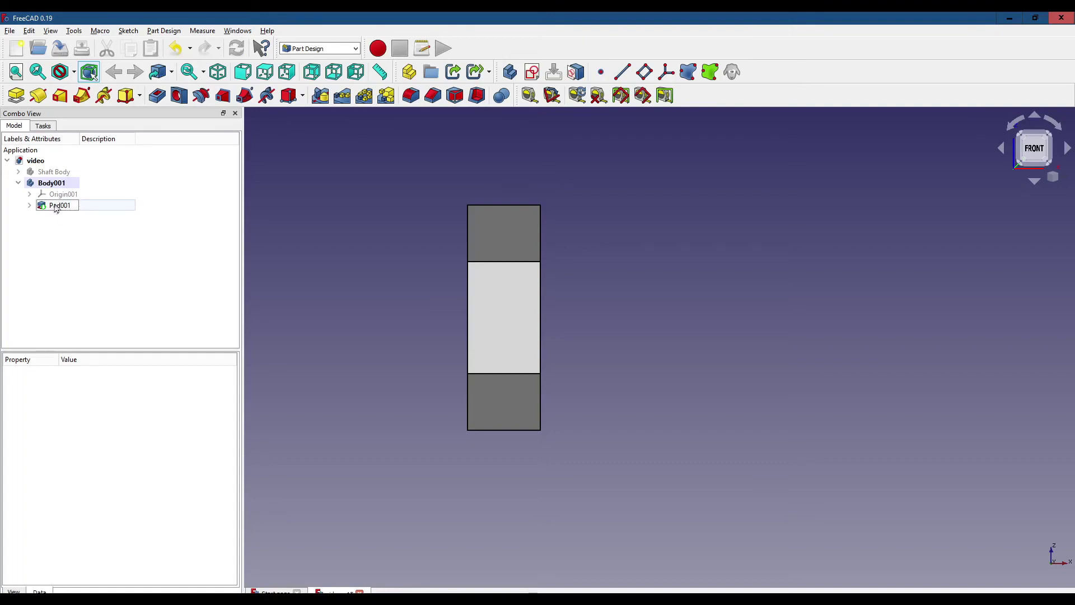
{"action": "right_click", "coordinate": [54, 206]}
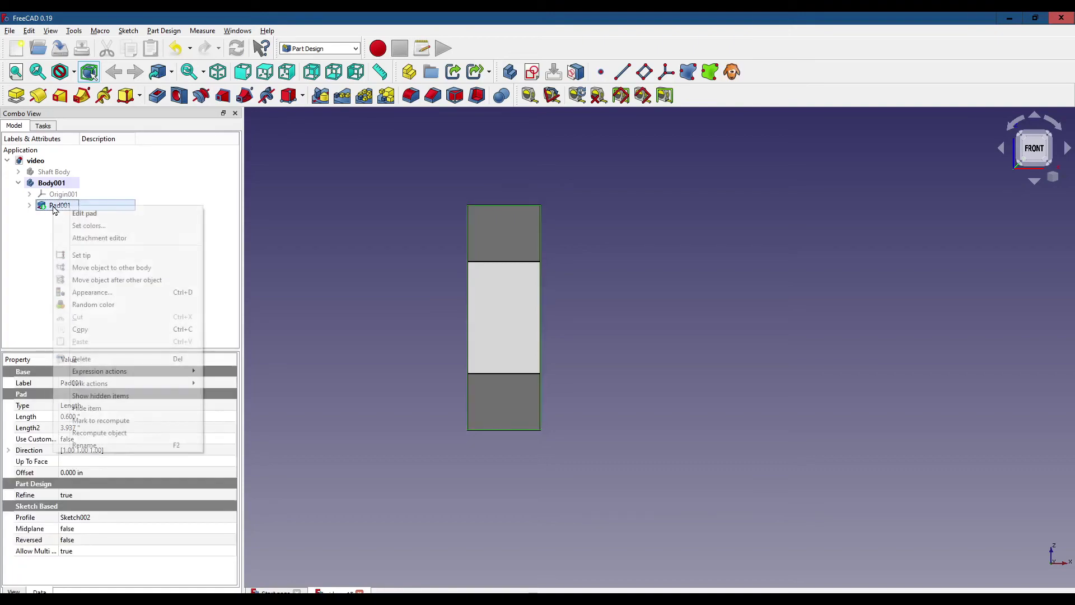
{"action": "left_click", "coordinate": [124, 446]}
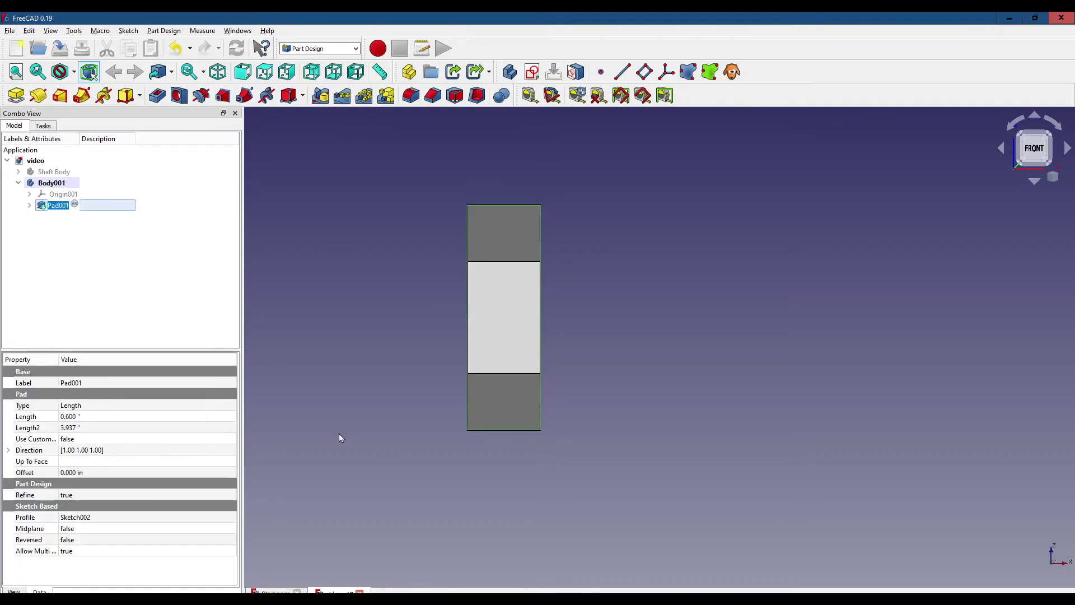
{"action": "type", "text": "Hex Head Pad"}
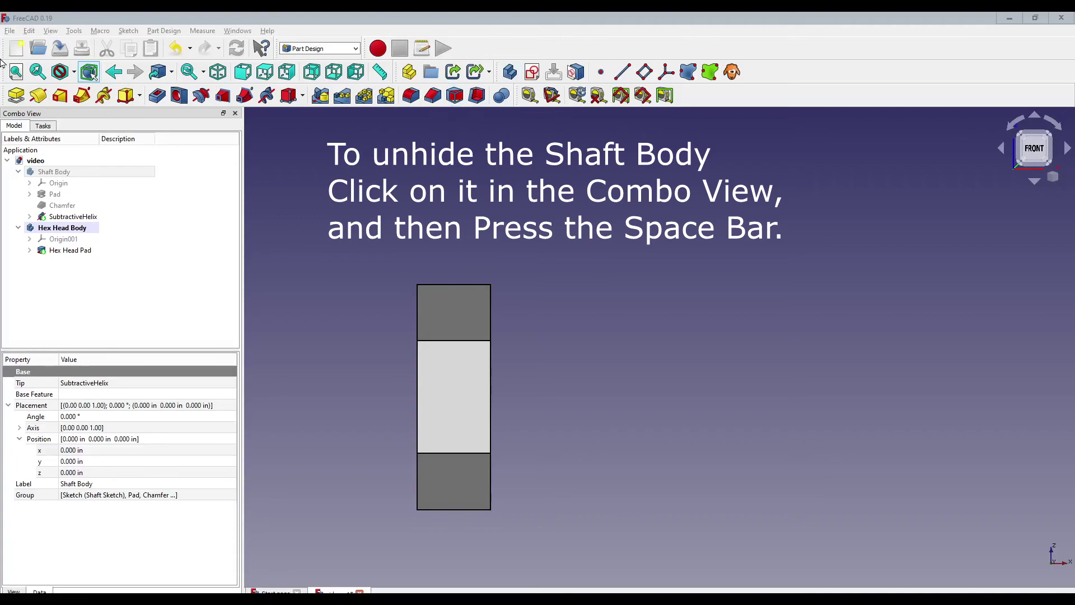
Show the Shaft Body again and hide the Hex Head Body
{"action": "left_click", "coordinate": [62, 173]}
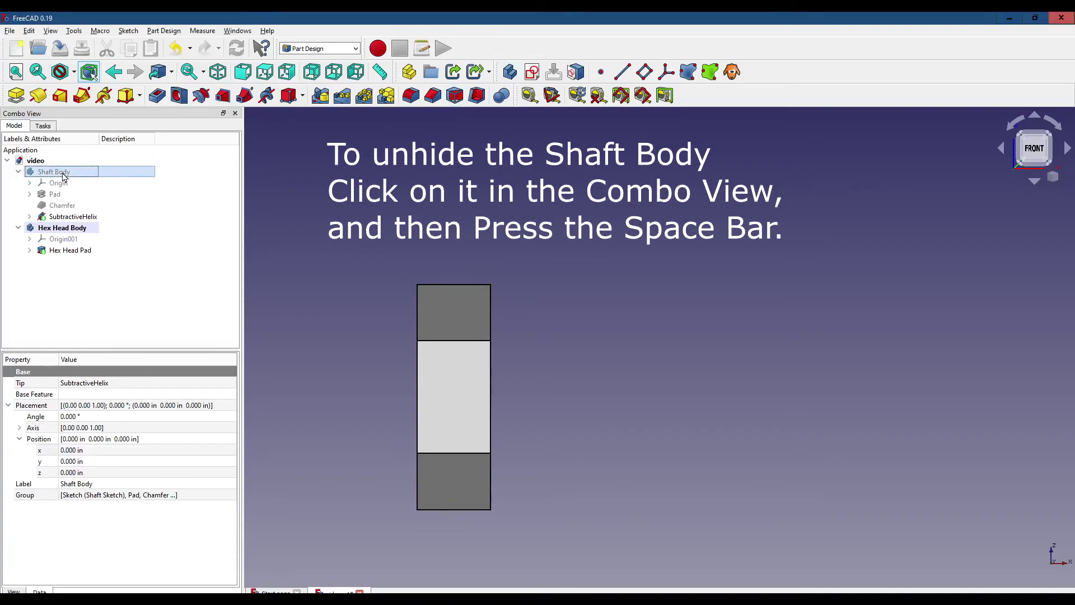
{"action": "key", "text": "space"}
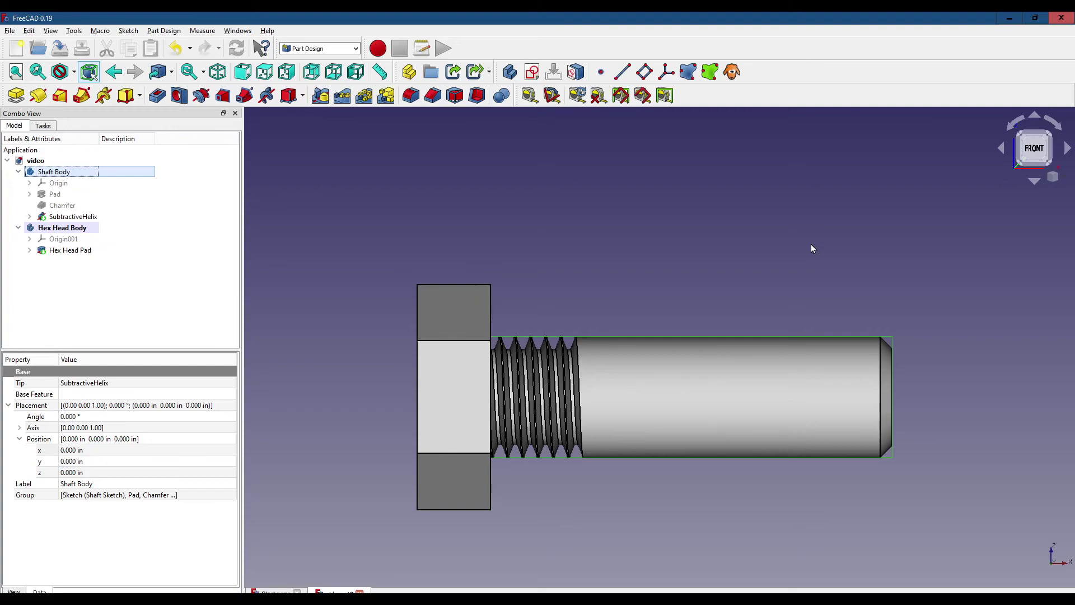
{"action": "left_click", "coordinate": [63, 230]}
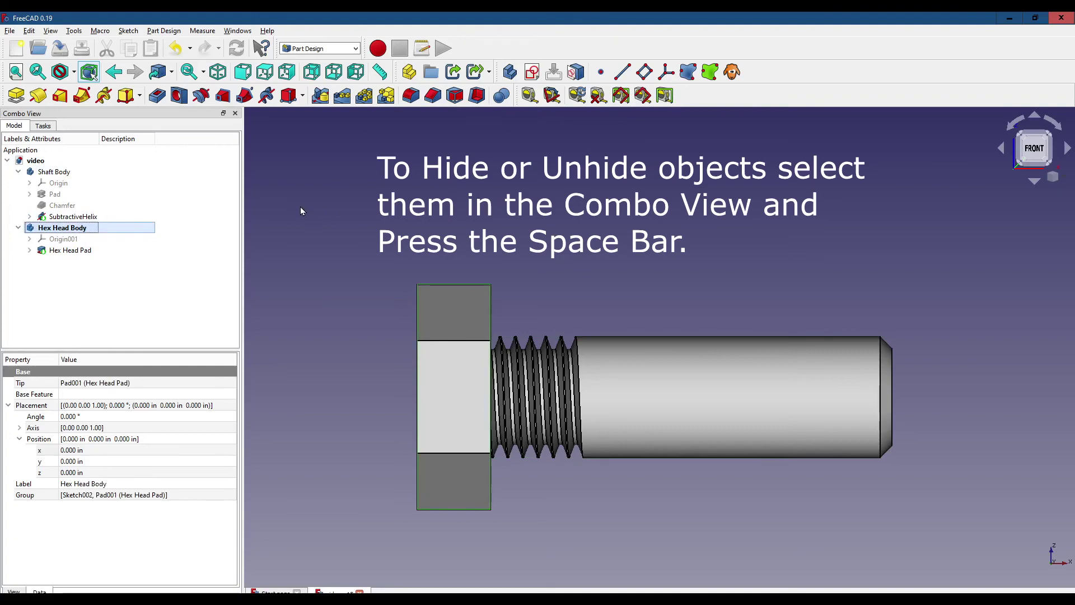
{"action": "key", "text": "space"}
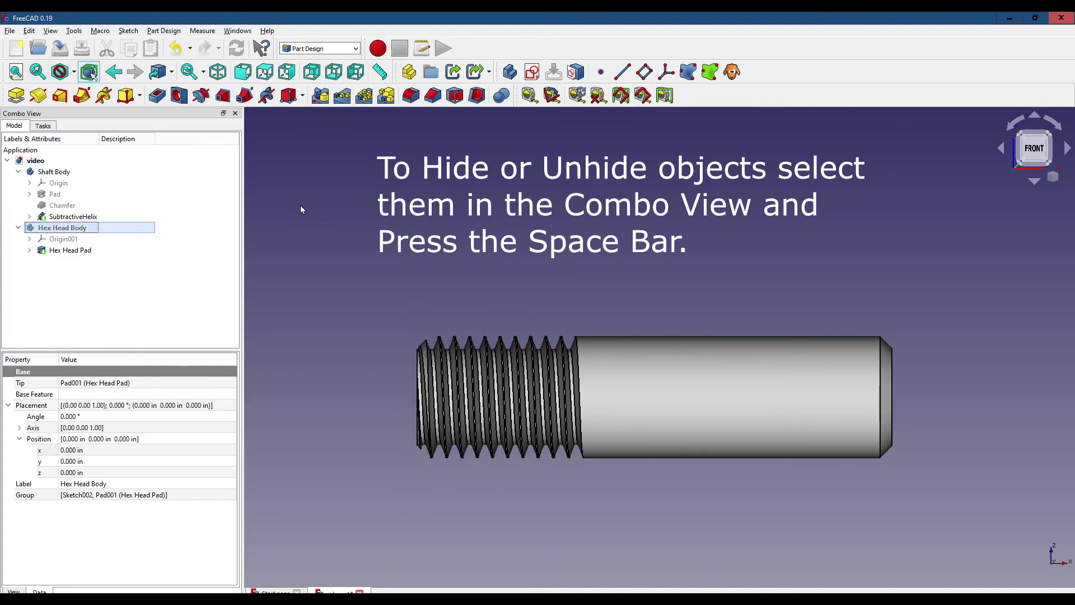
Delete the subtractive helix from the Shaft Body
{"action": "left_click", "coordinate": [81, 218]}
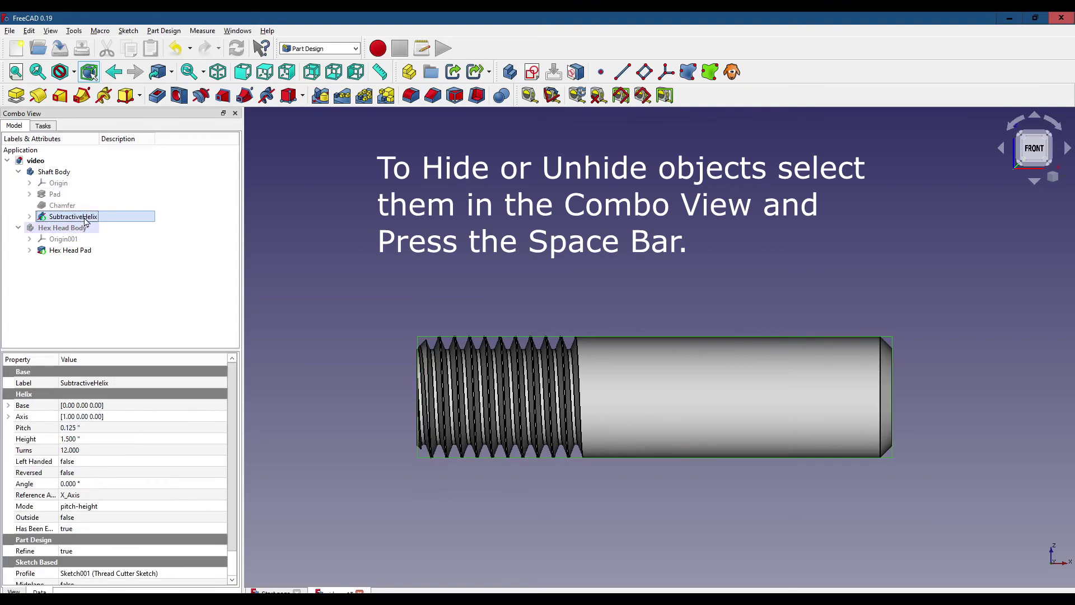
{"action": "key", "text": "Delete"}
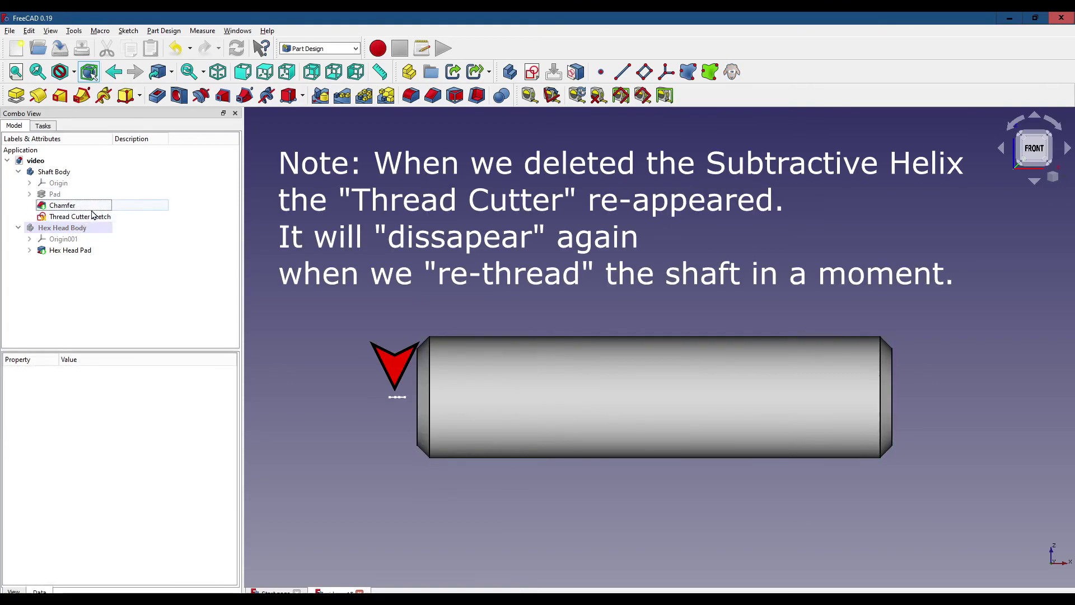
Delete the existing chamfer from the Shaft Body
{"action": "left_click", "coordinate": [68, 207]}
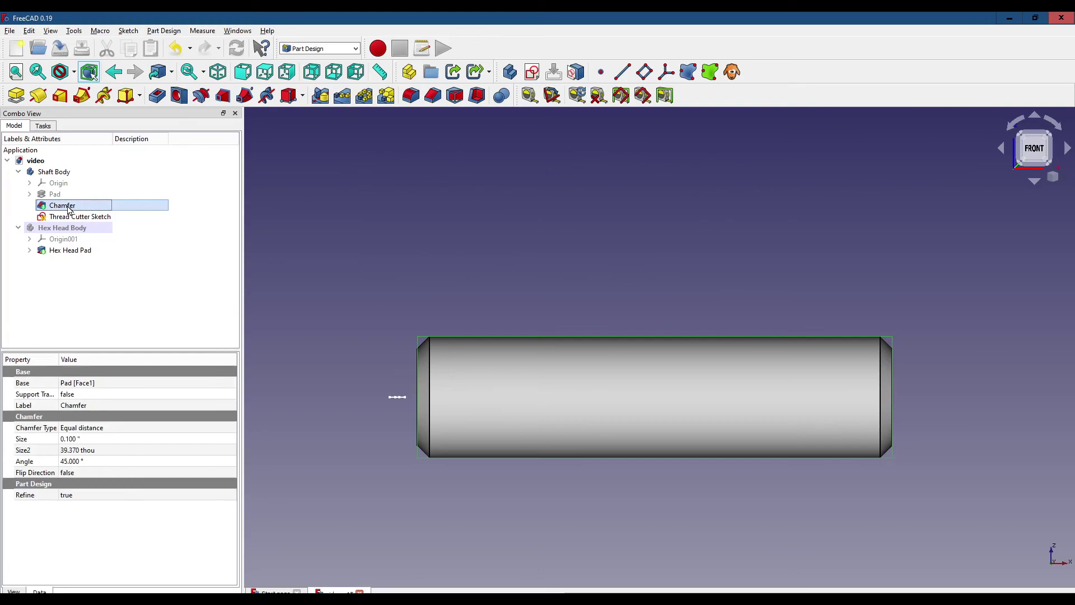
{"action": "key", "text": "Delete"}
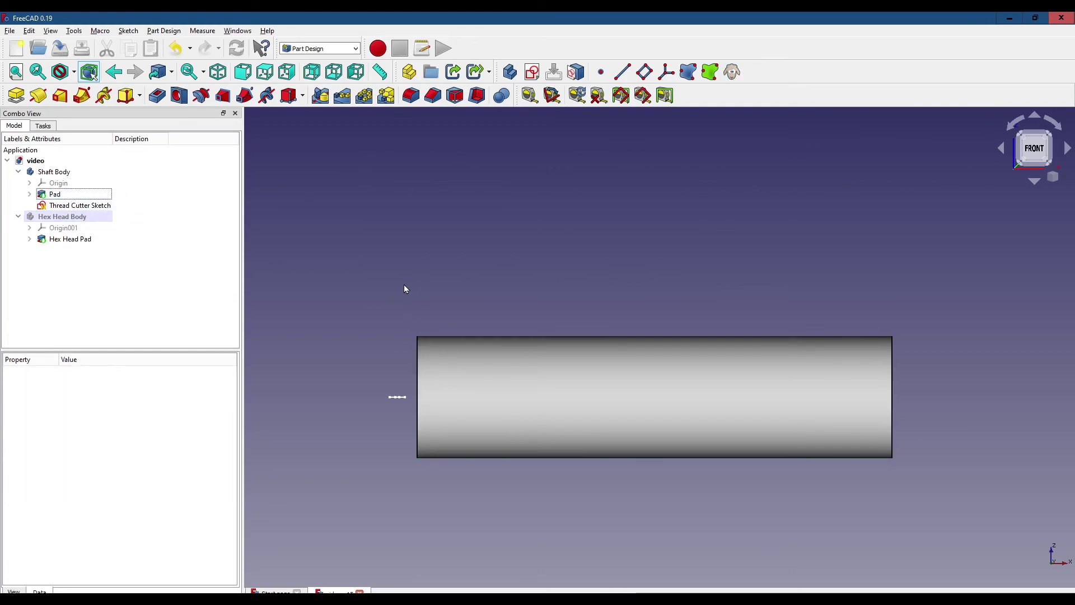
Make the Shaft Body active and chamfer only the shaft's end face beside the Thread Cutter Sketch with a size of 0.1 in
{"action": "middle_click_drag", "start_coordinate": [405, 285], "coordinate": [640, 256]}
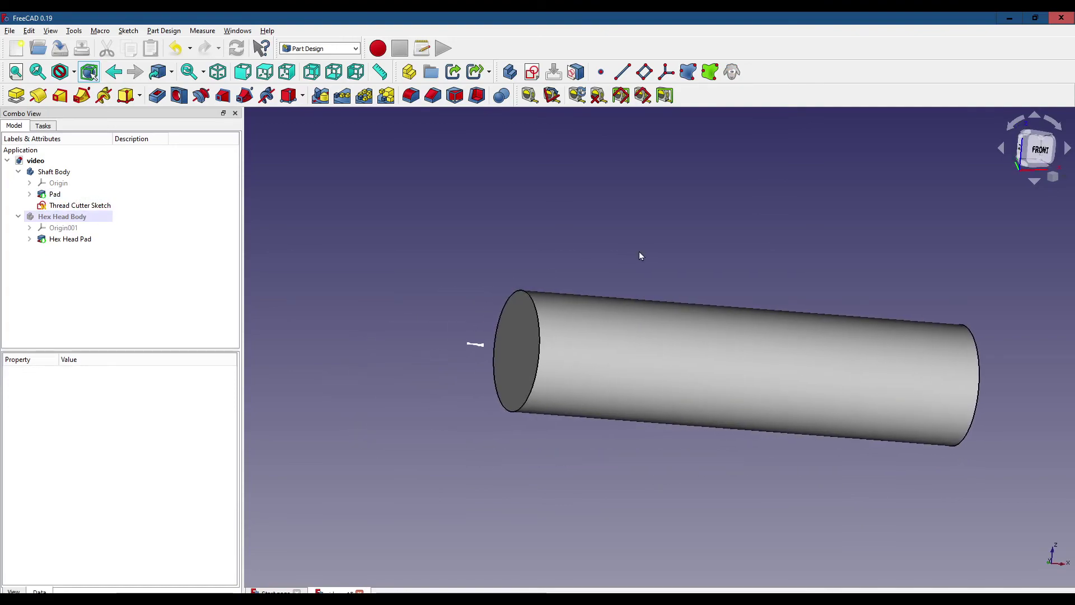
{"action": "double_click", "coordinate": [59, 173]}
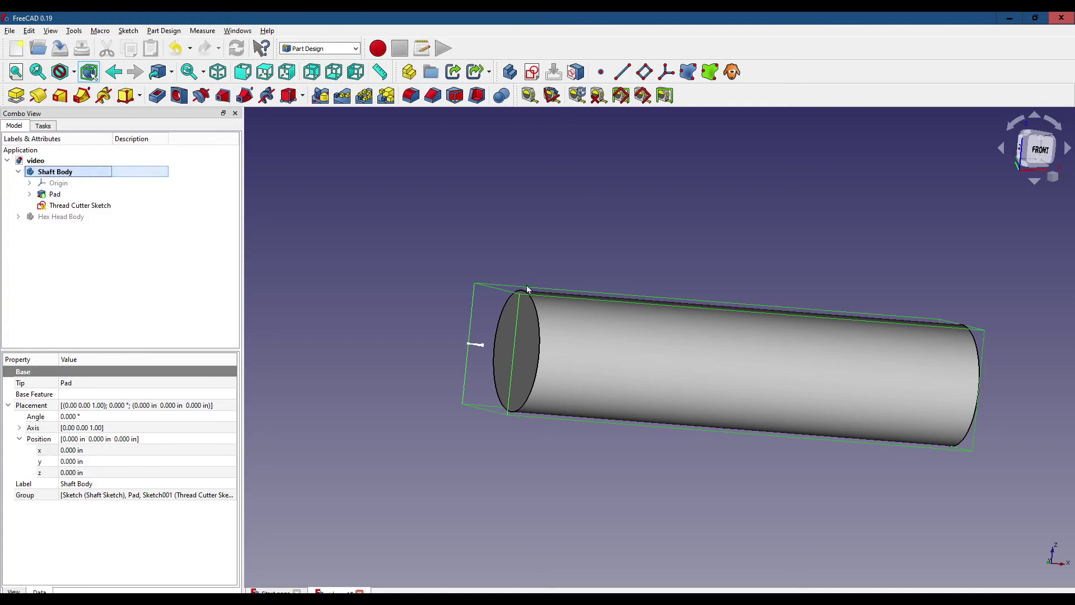
{"action": "left_click", "coordinate": [532, 356]}
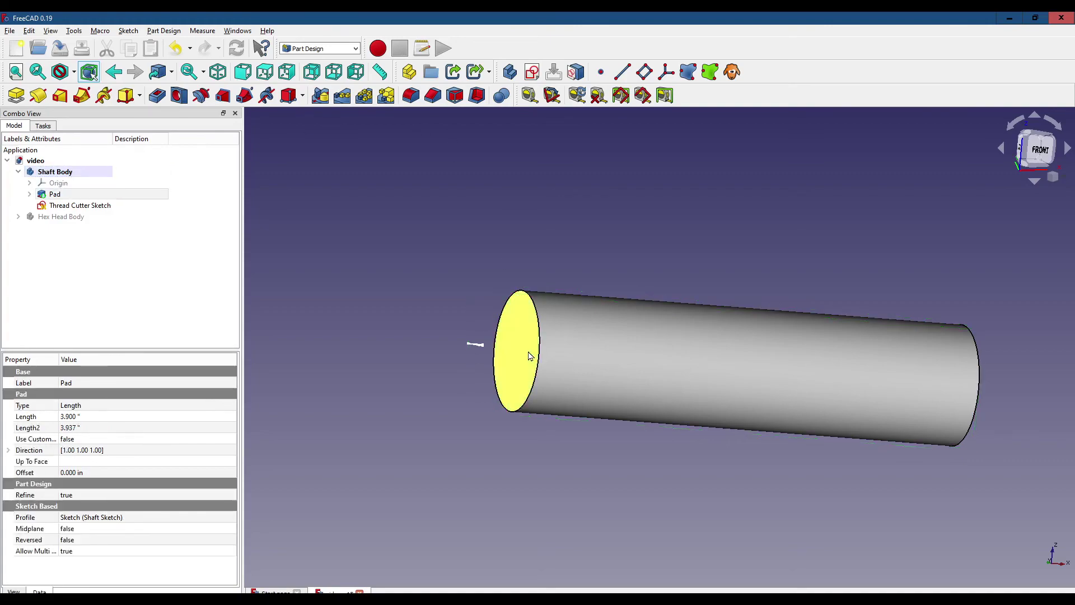
{"action": "left_click", "coordinate": [431, 96]}
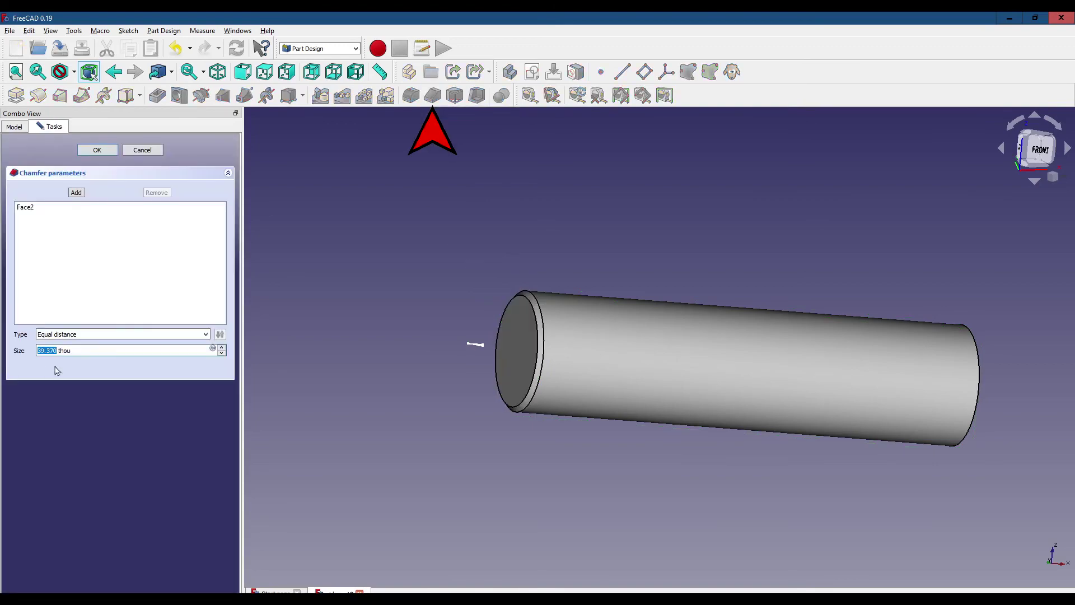
{"action": "left_click_drag", "start_coordinate": [104, 352], "coordinate": [17, 336]}
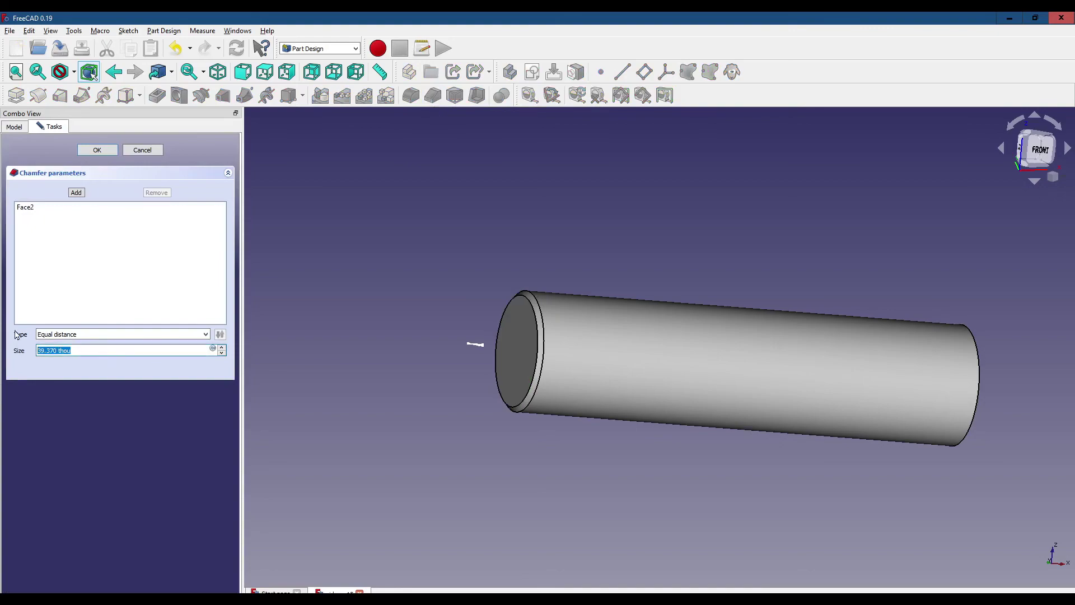
{"action": "type", "text": "0."}
{"action": "type", "text": "mm"}
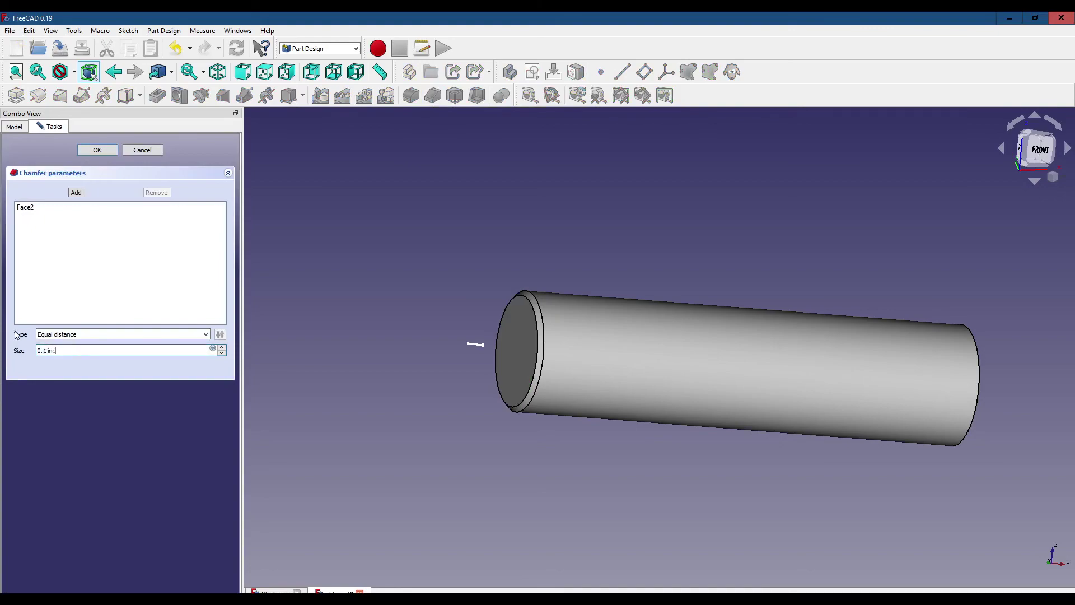
{"action": "key", "text": "Return"}
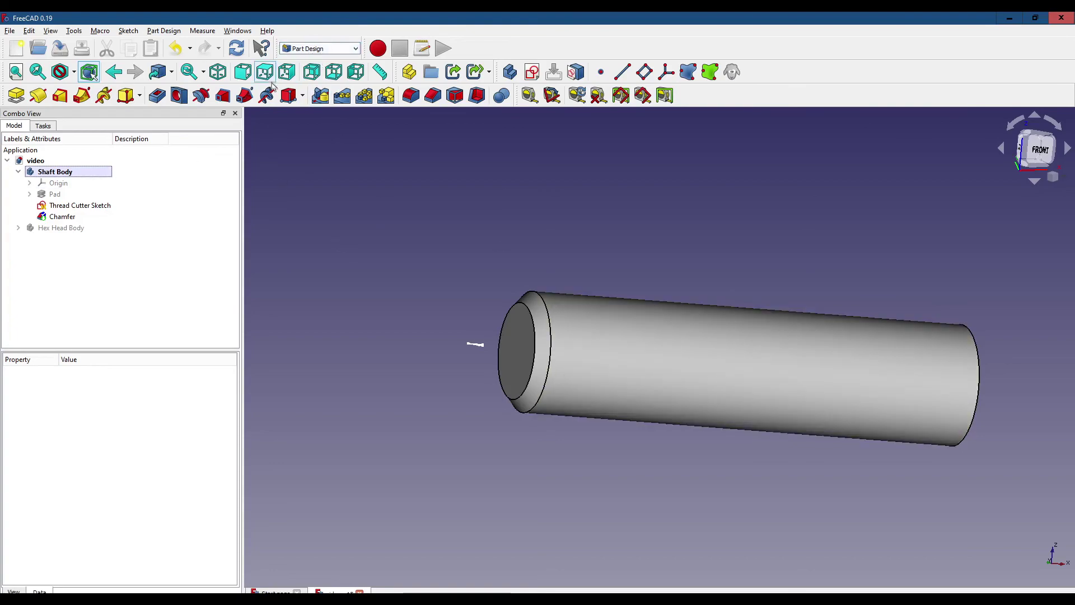
Start a subtractive helix from the Thread Cutter Sketch in the front view, using the Base X axis as its axis
{"action": "left_click", "coordinate": [243, 74]}
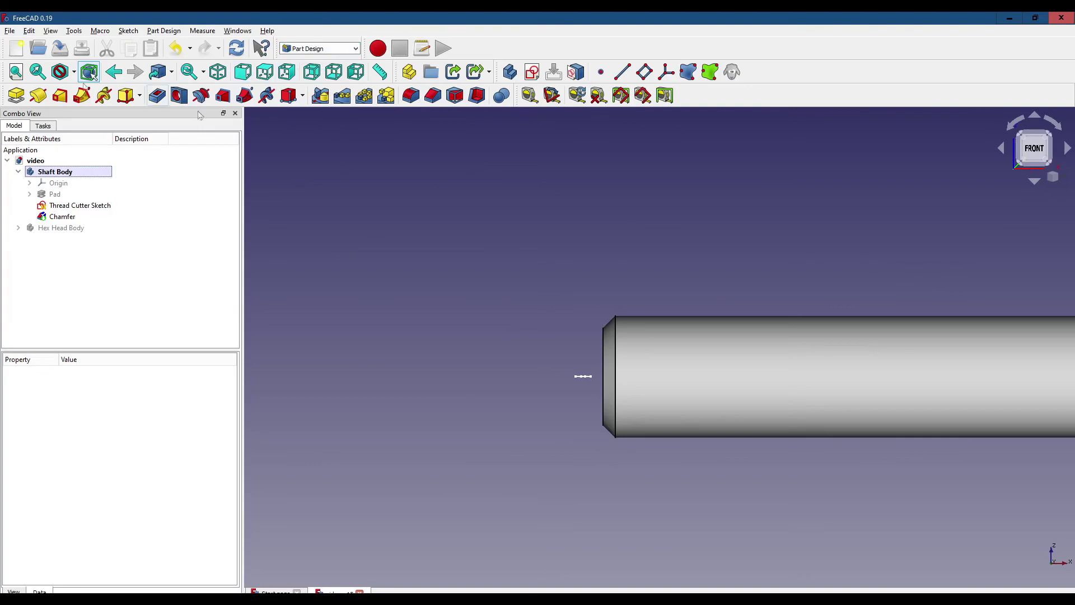
{"action": "middle_click_drag", "start_coordinate": [864, 263], "coordinate": [679, 237]}
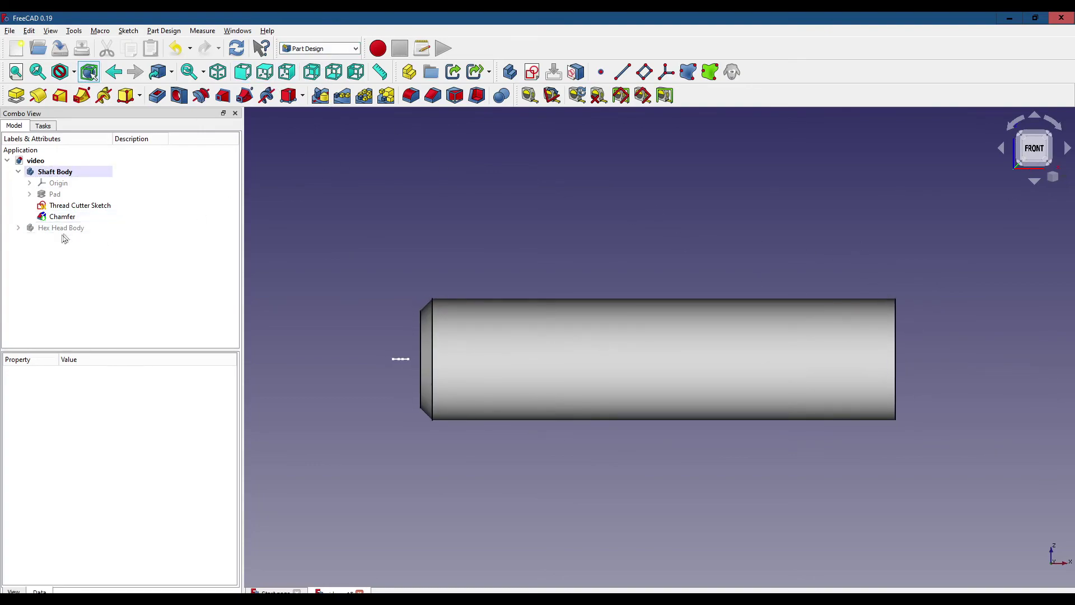
{"action": "left_click", "coordinate": [71, 207]}
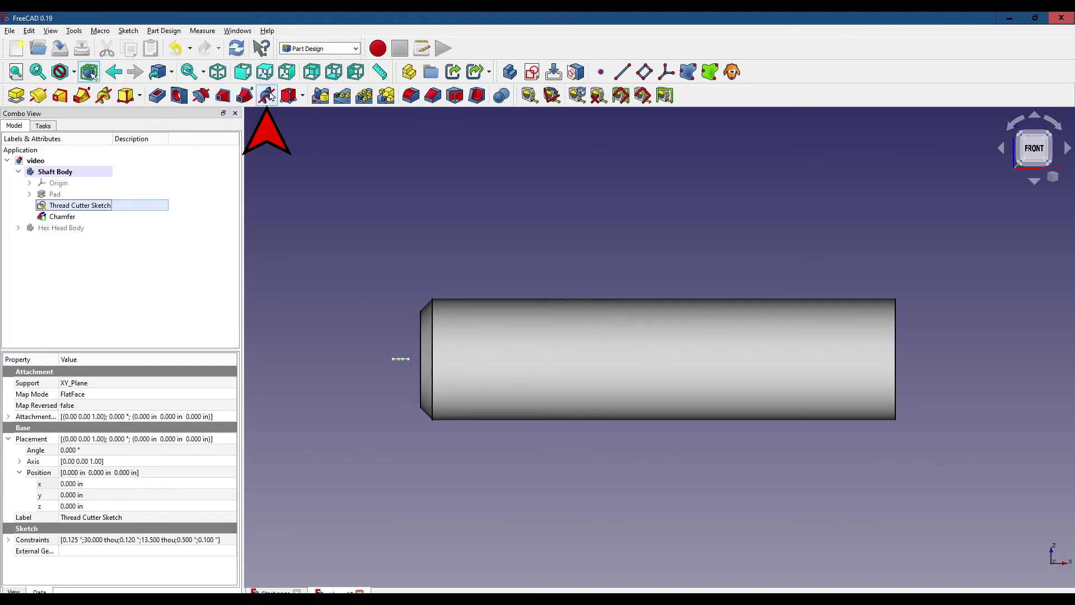
{"action": "left_click", "coordinate": [267, 96]}
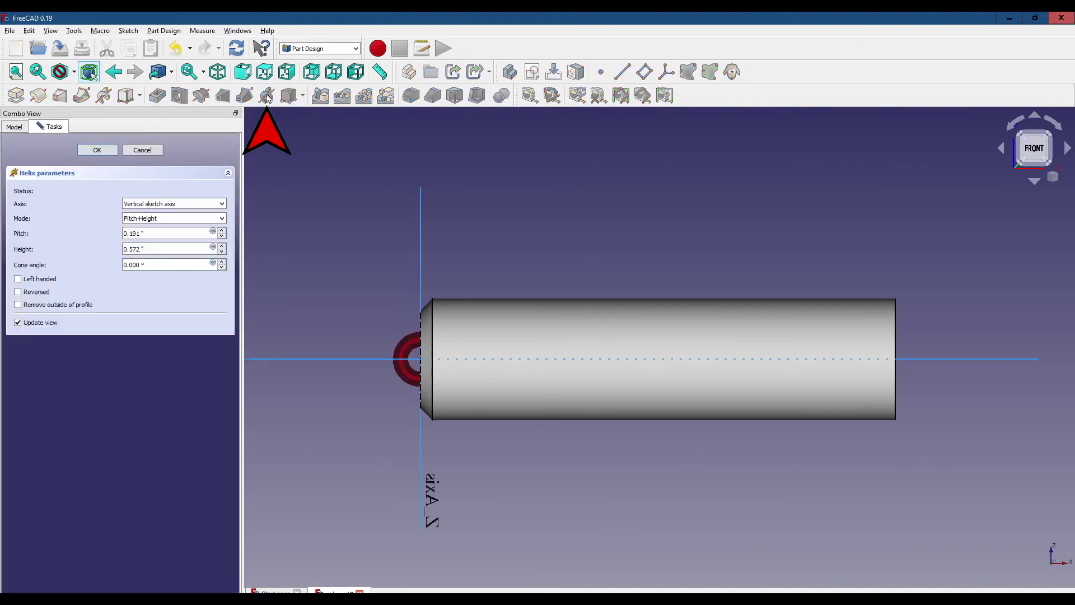
{"action": "left_click", "coordinate": [319, 359]}
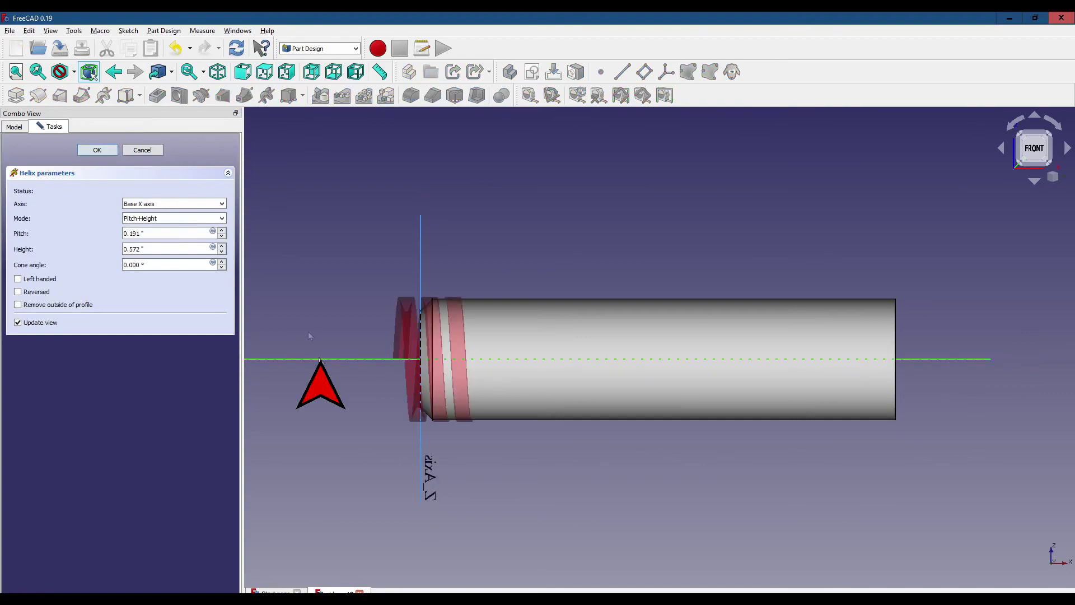
Set the helix pitch to 0.125 in and its height to 1.5 in, and cut the thread
{"action": "left_click", "coordinate": [165, 233]}
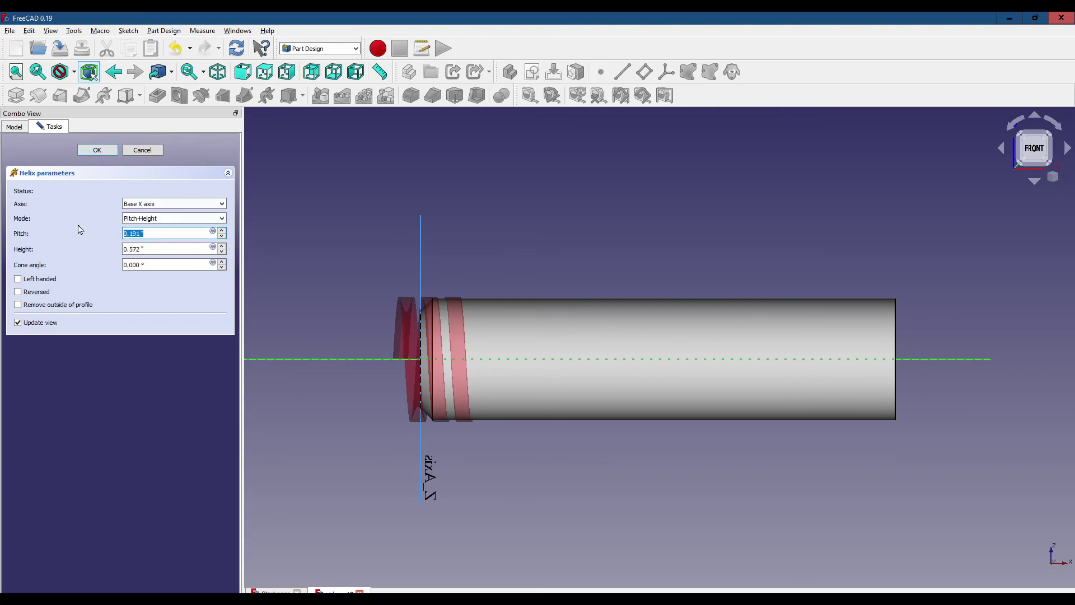
{"action": "type", "text": "0.125"}
{"action": "left_click", "coordinate": [163, 248]}
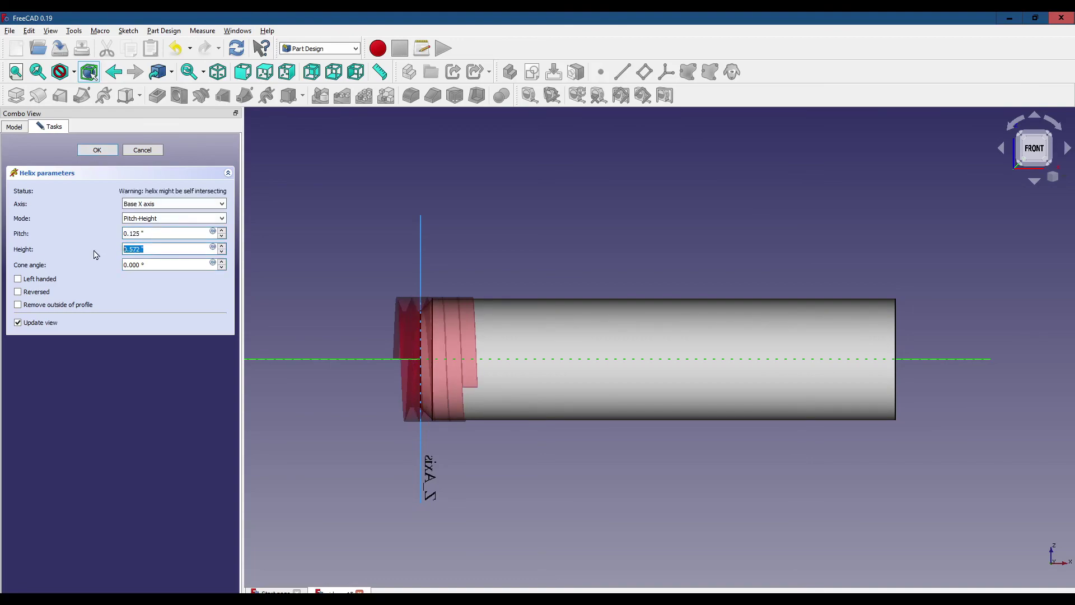
{"action": "type", "text": "1."}
{"action": "type", "text": "5 inch"}
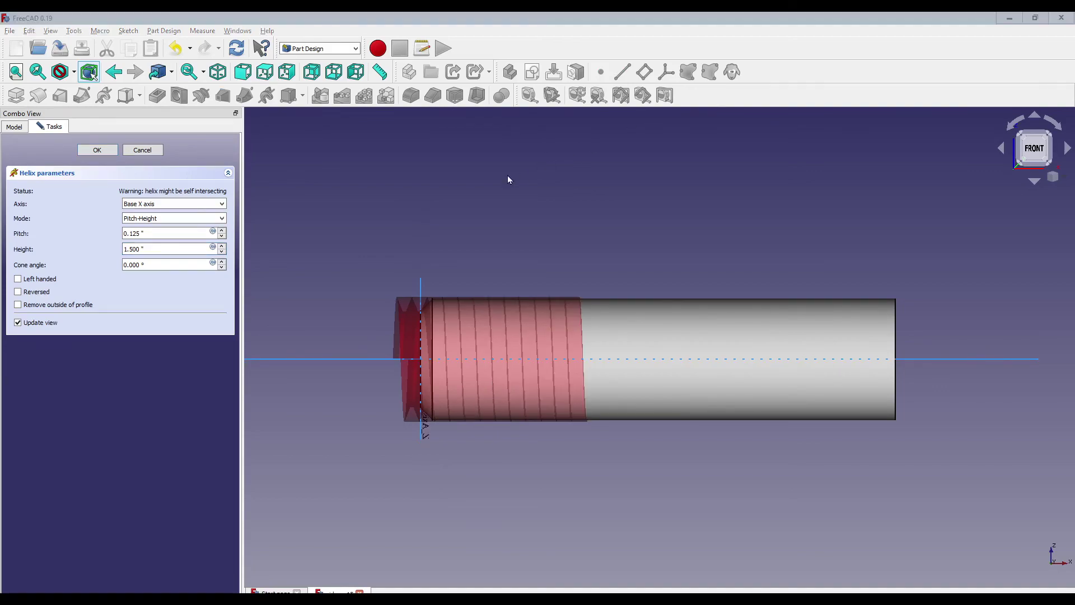
{"action": "left_click", "coordinate": [98, 150]}
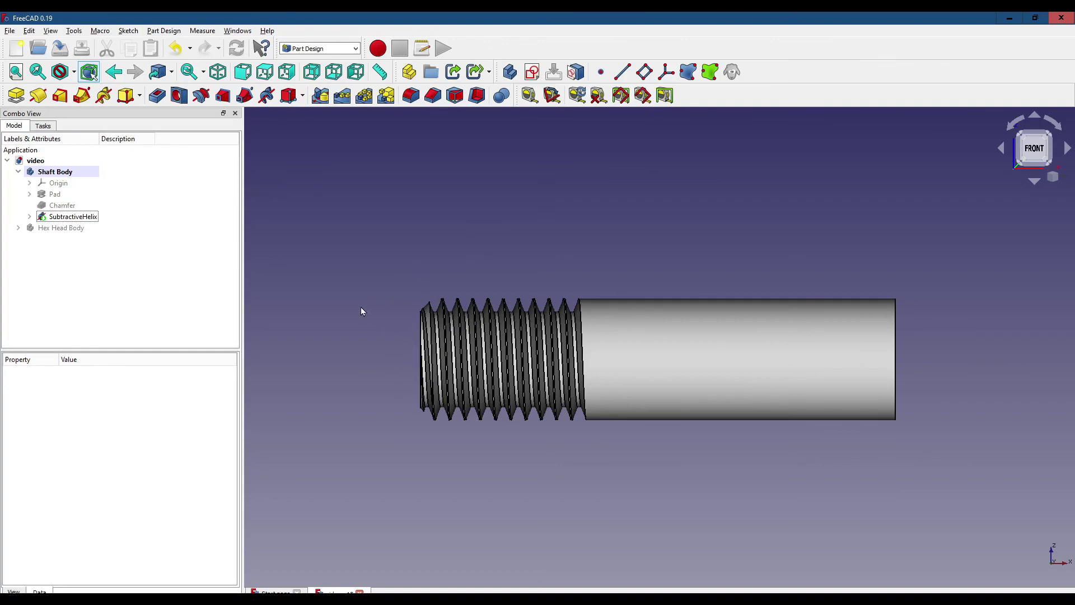
Show the Hex Head Body and set its x position to 3.4 in to place it at the shaft's unthreaded end
{"action": "left_click", "coordinate": [72, 228]}
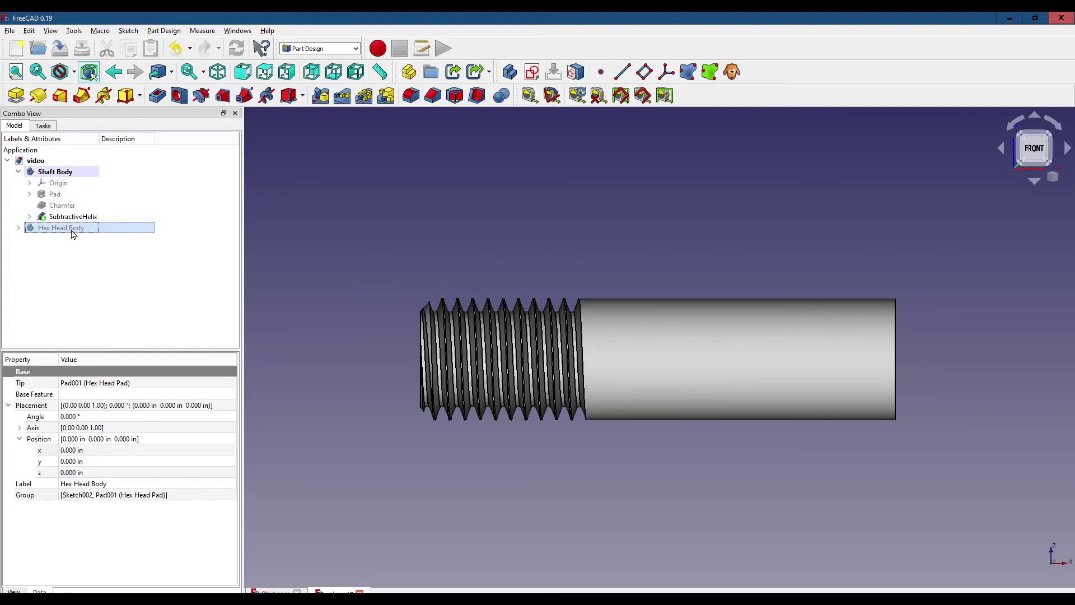
{"action": "key", "text": "space"}
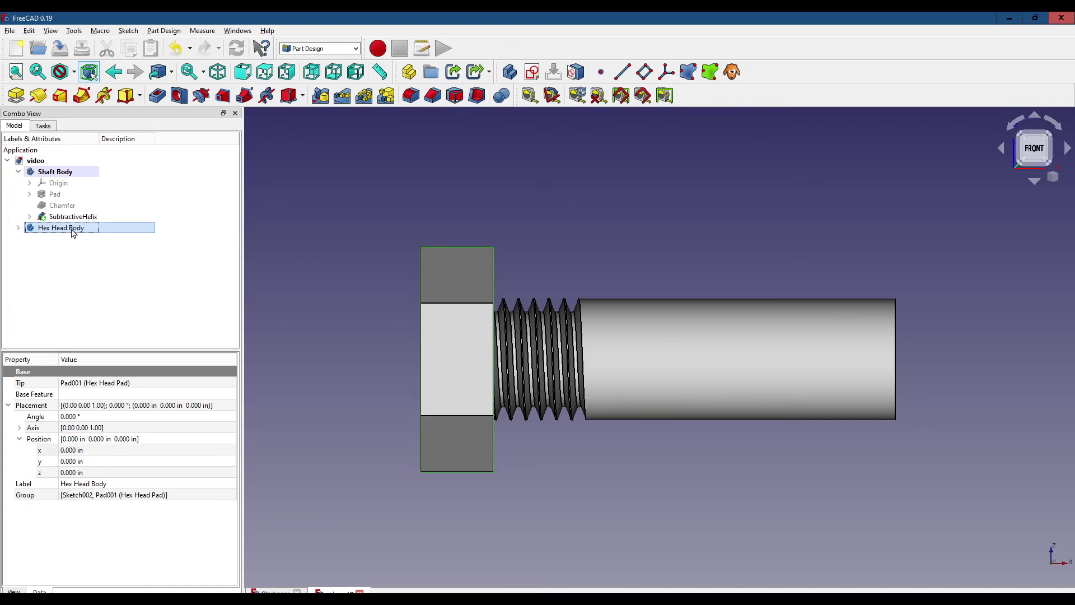
{"action": "left_click", "coordinate": [84, 450]}
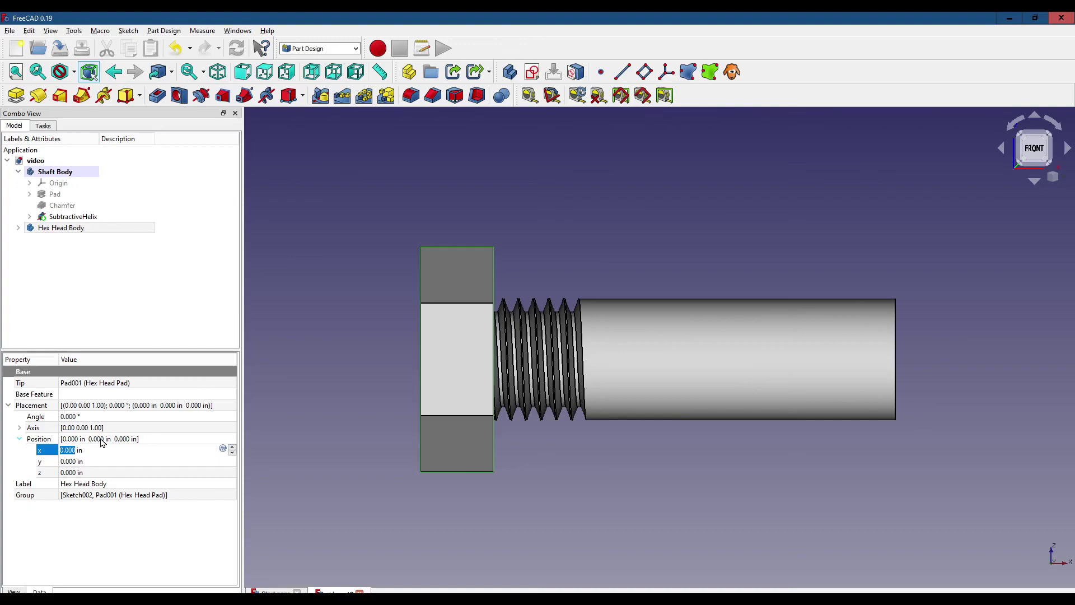
{"action": "type", "text": "3.4"}
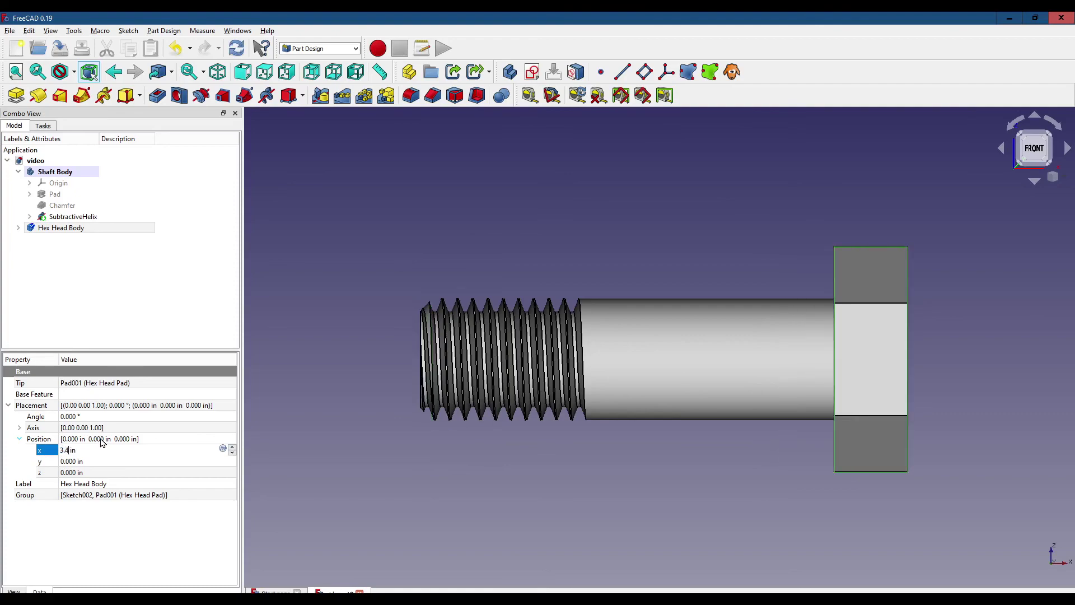
{"action": "left_click", "coordinate": [351, 295]}
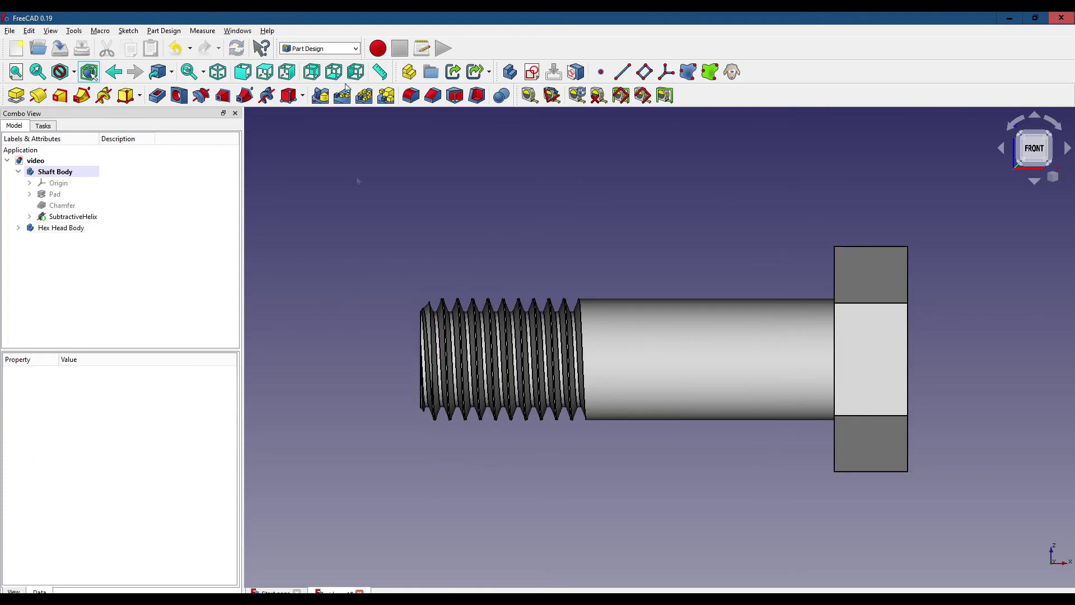
{"action": "left_click", "coordinate": [217, 72]}
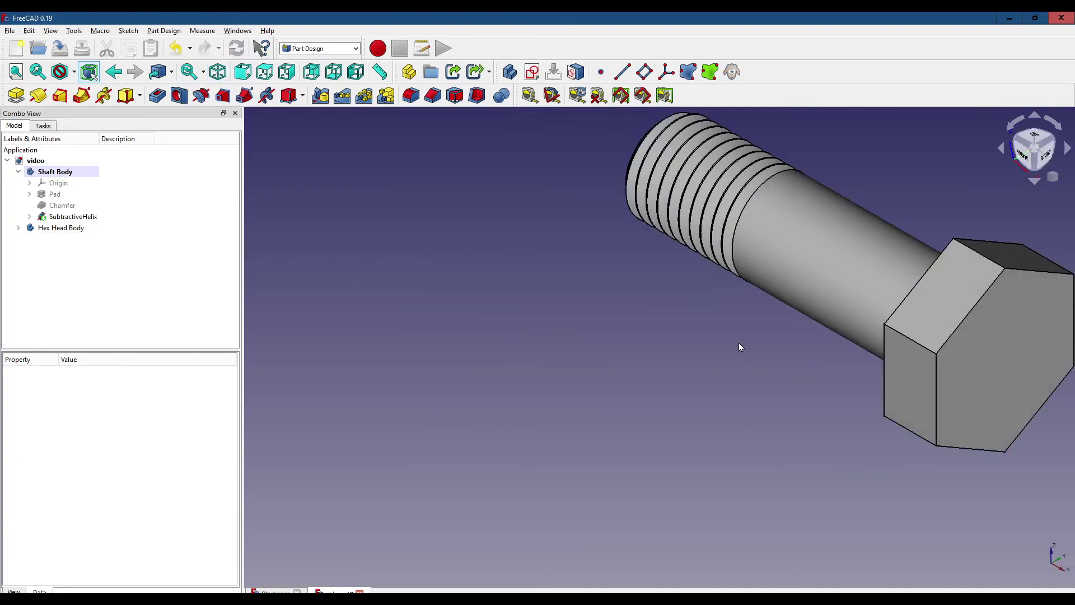